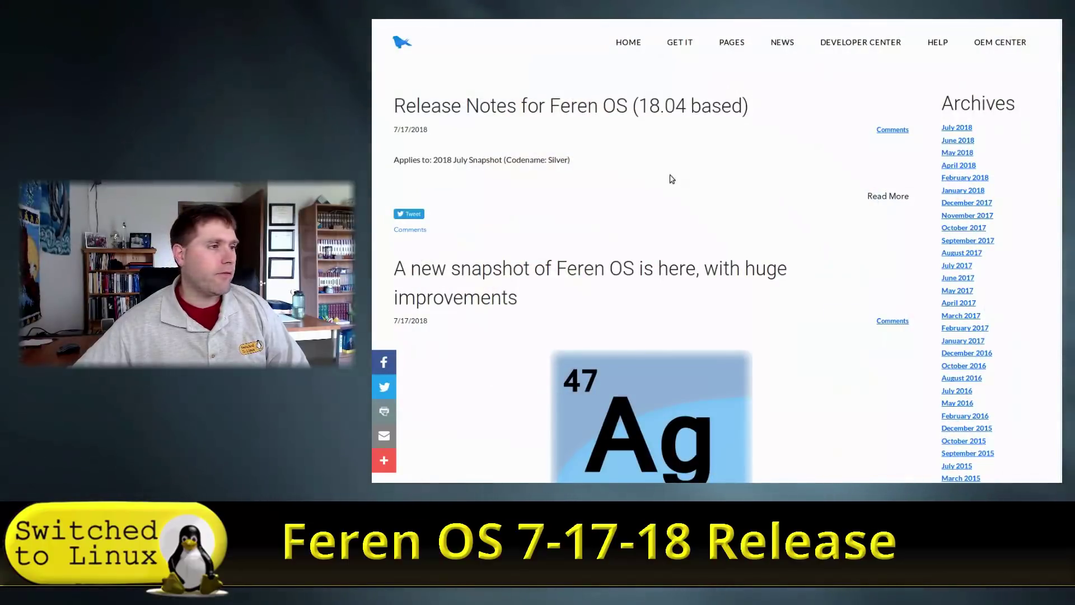
scroll(516, 91, down, 4)
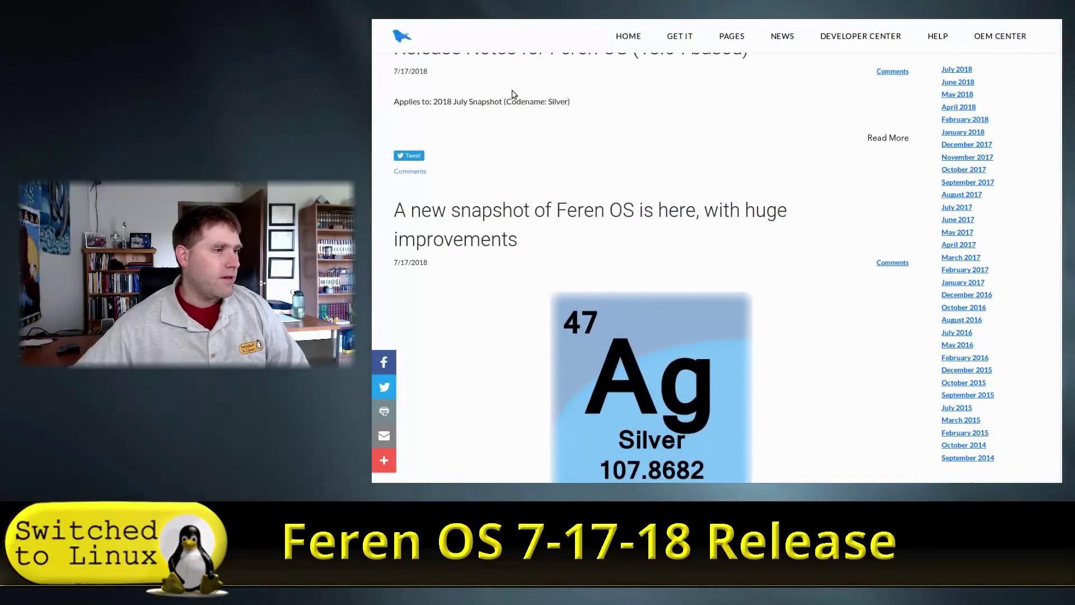
scroll(559, 117, down, 3)
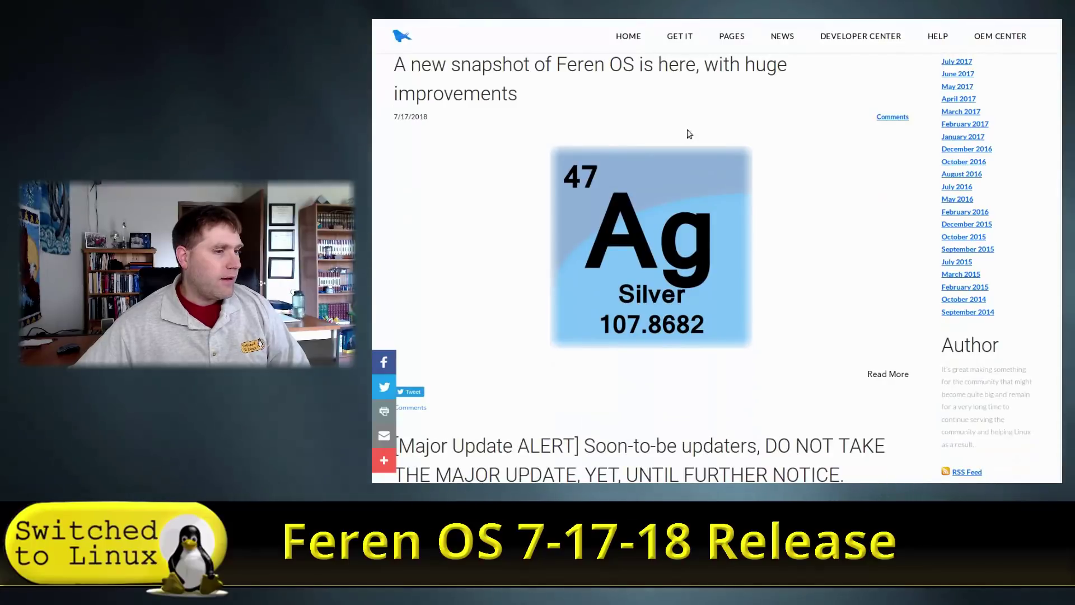
scroll(689, 134, down, 8)
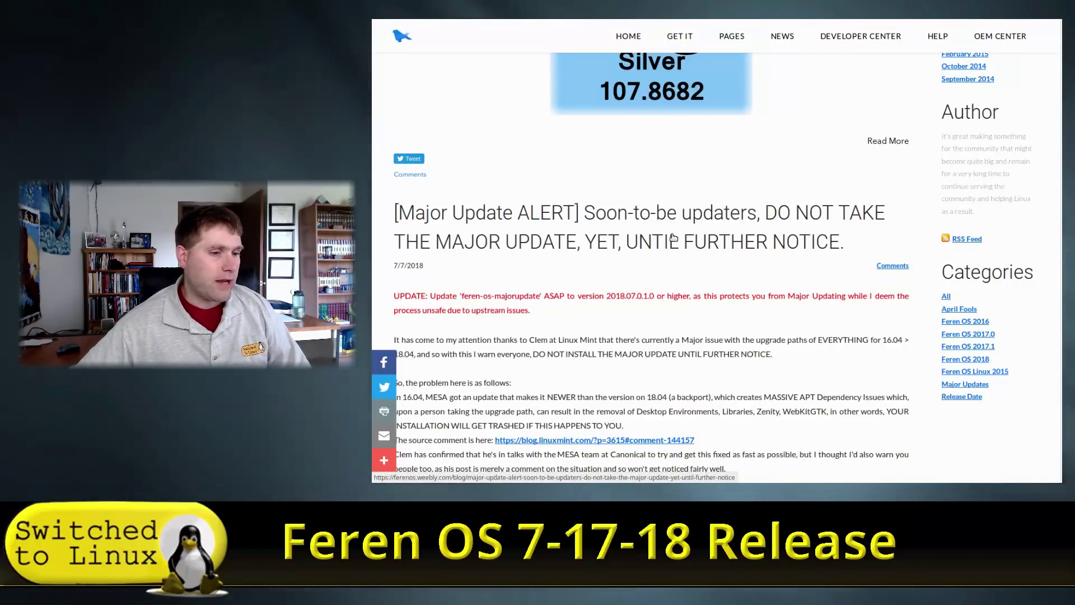
scroll(674, 236, down, 3)
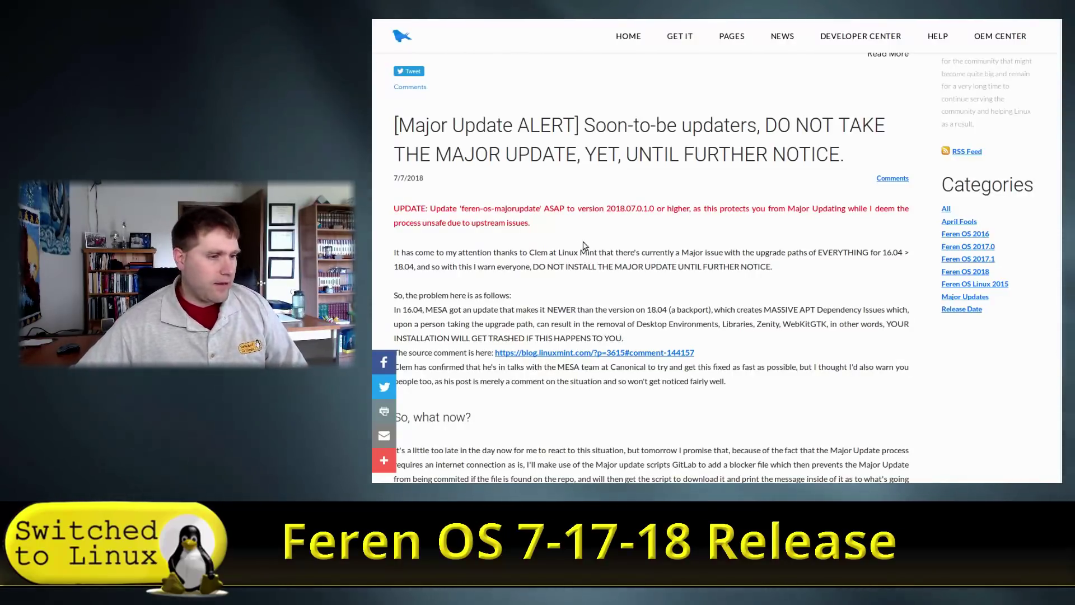
scroll(652, 261, down, 2)
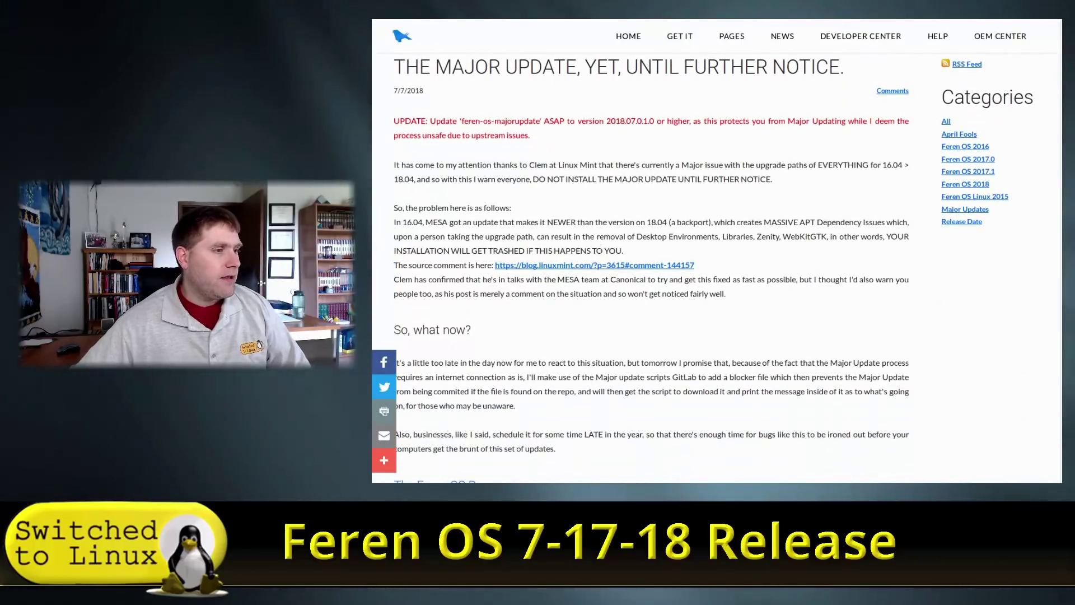
scroll(593, 250, down, 4)
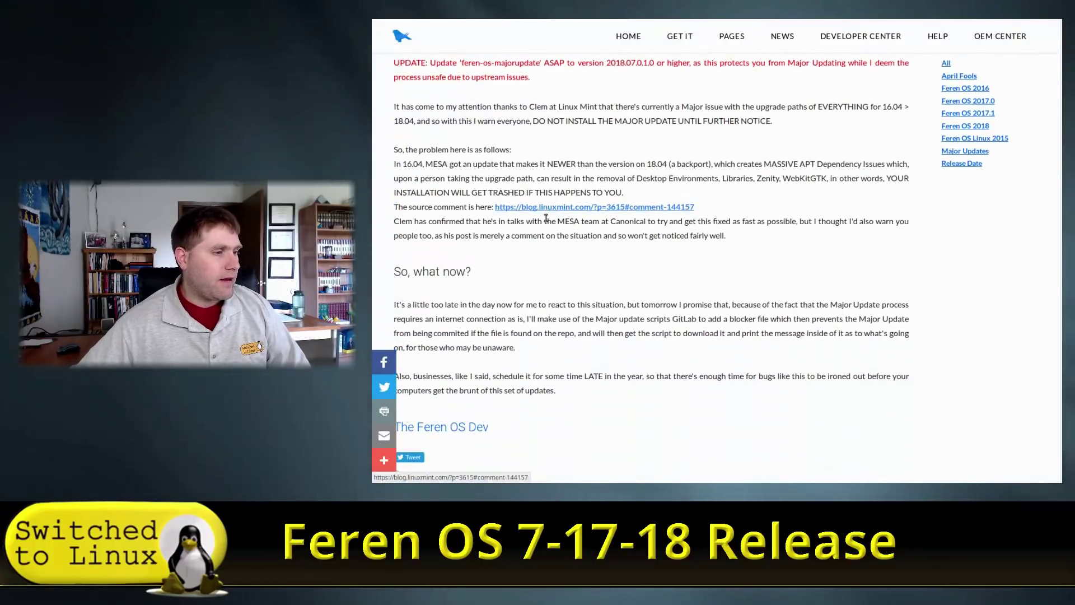
scroll(580, 249, down, 3)
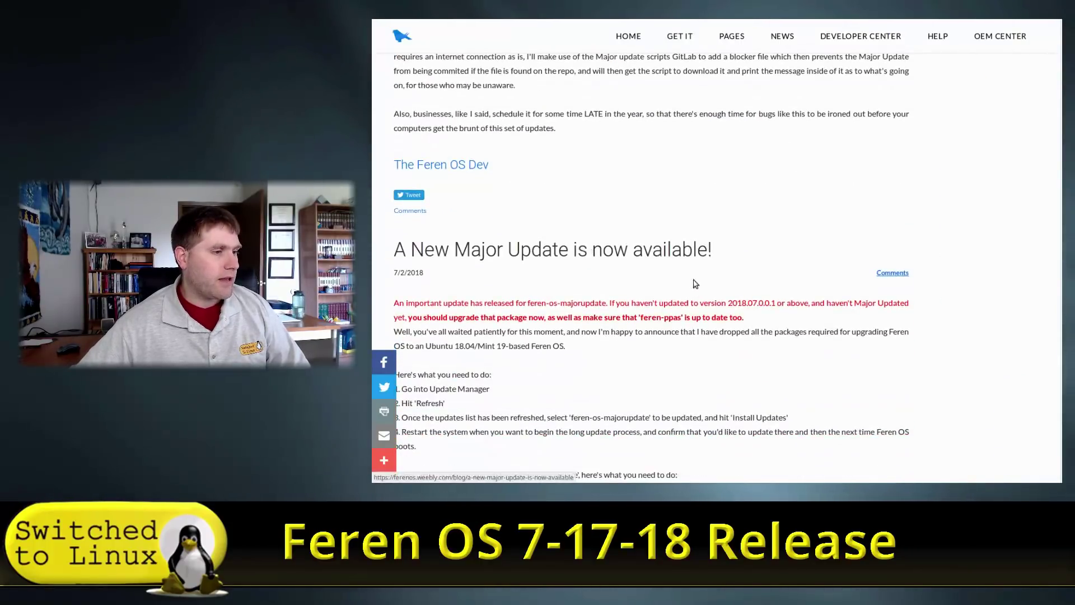
scroll(659, 267, up, 6)
scroll(660, 267, up, 15)
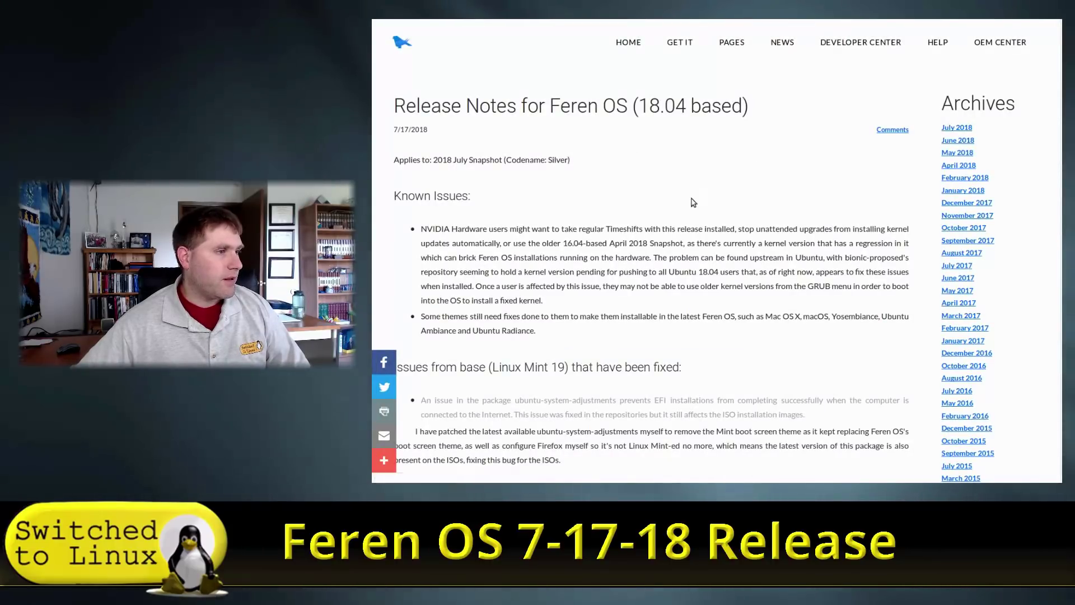
Scroll through the 18.04-based release notes' Known Issues and Tips sections, down to the No Mode Set boot video.
scroll(642, 202, down, 3)
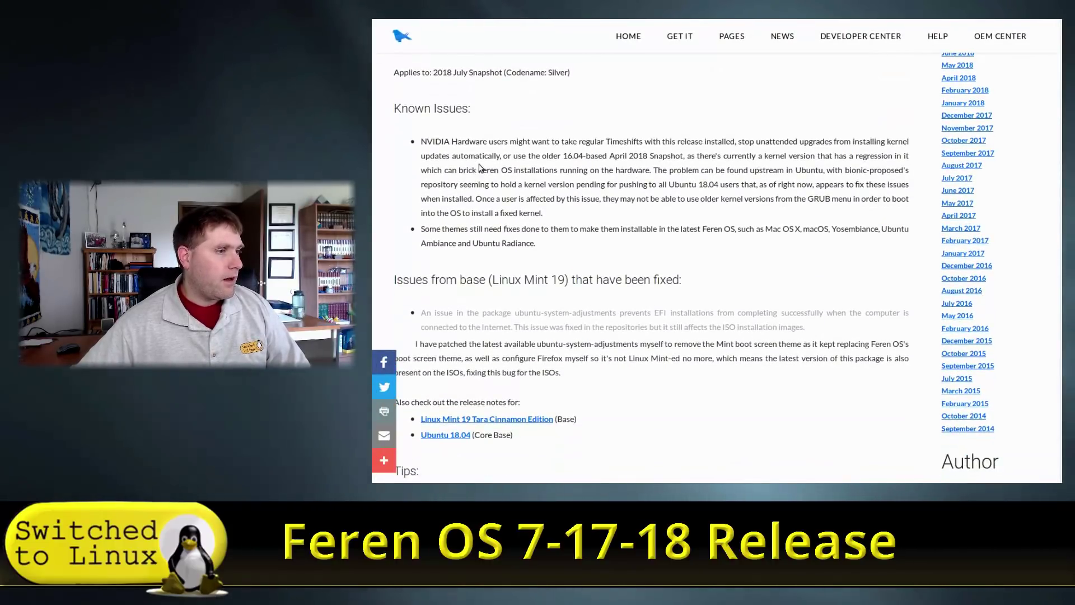
scroll(592, 252, down, 3)
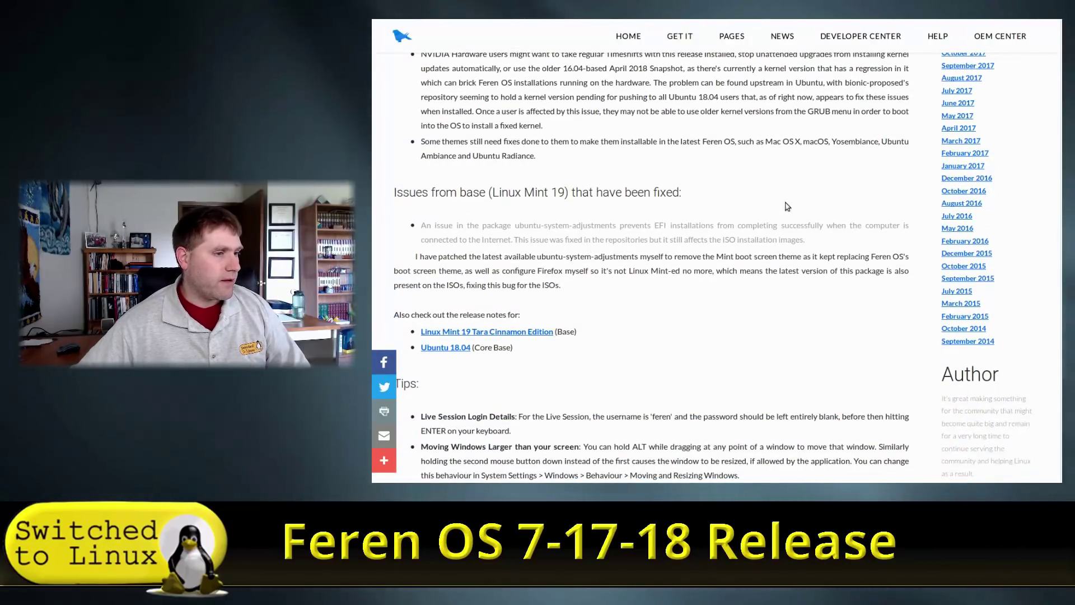
scroll(543, 253, down, 2)
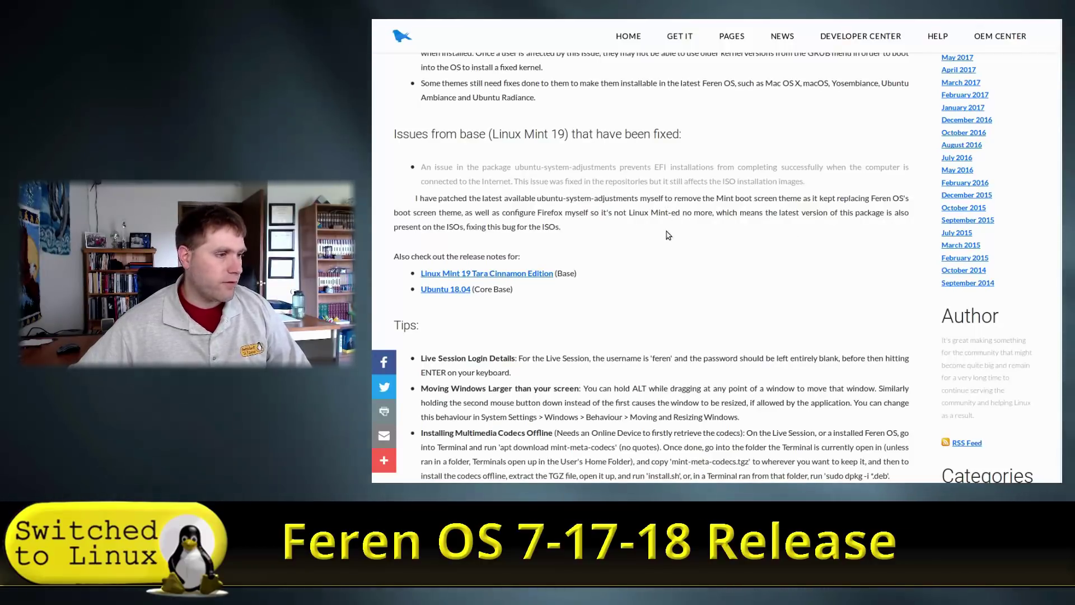
scroll(668, 236, down, 3)
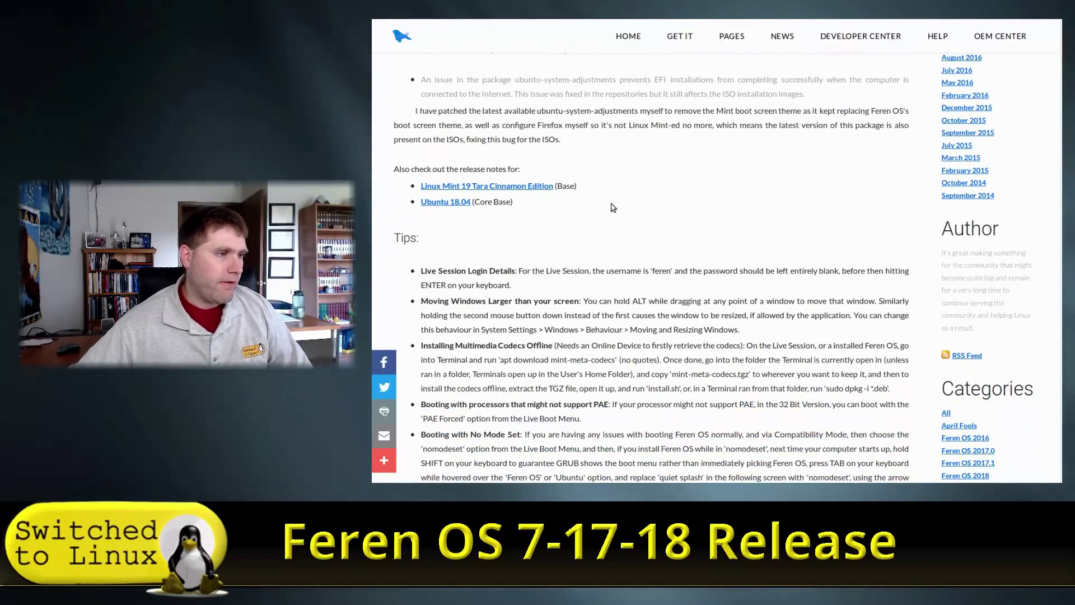
scroll(617, 209, down, 10)
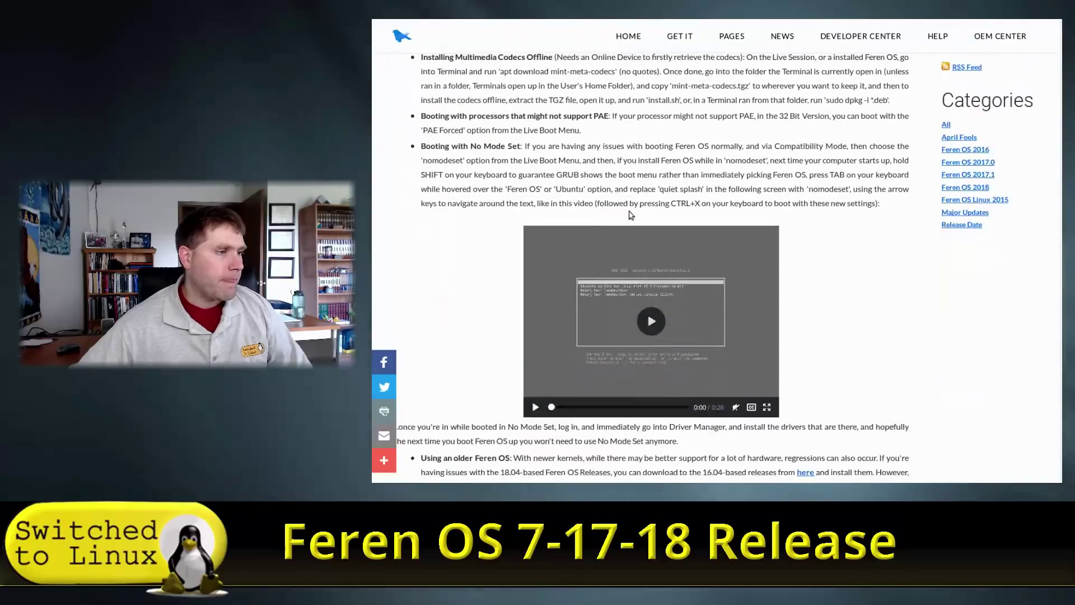
Go back from the release notes to the top of the Feren OS home page.
scroll(631, 215, up, 5)
key(alt+Left)
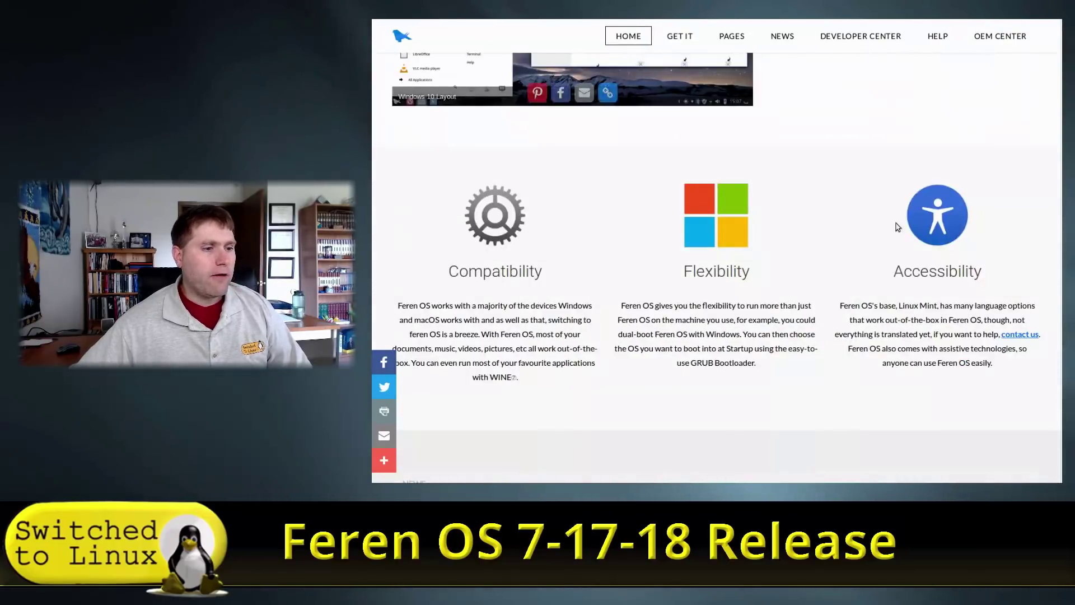
scroll(769, 214, up, 4)
scroll(769, 213, up, 15)
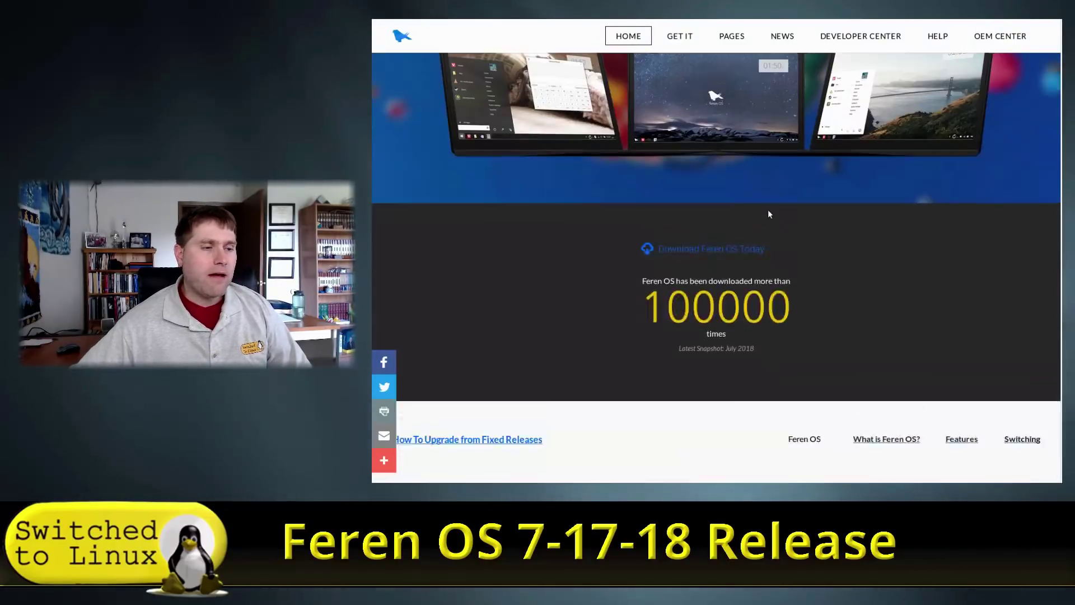
scroll(768, 210, up, 1)
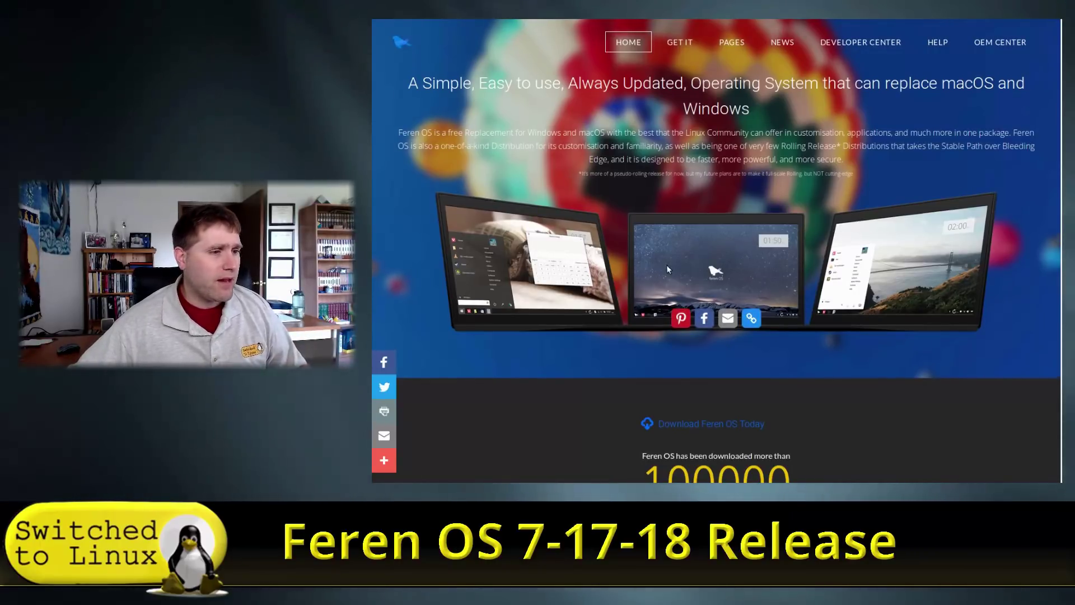
Scroll through the home page's feature sections and open How To Upgrade from Fixed Releases.
scroll(666, 264, down, 2)
scroll(664, 266, down, 2)
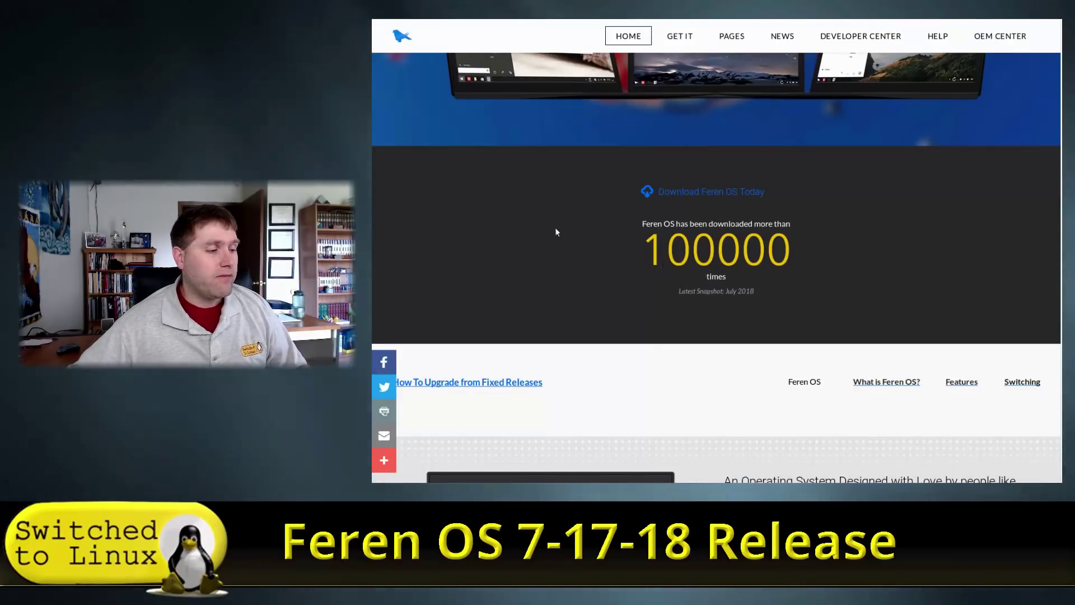
scroll(631, 278, down, 5)
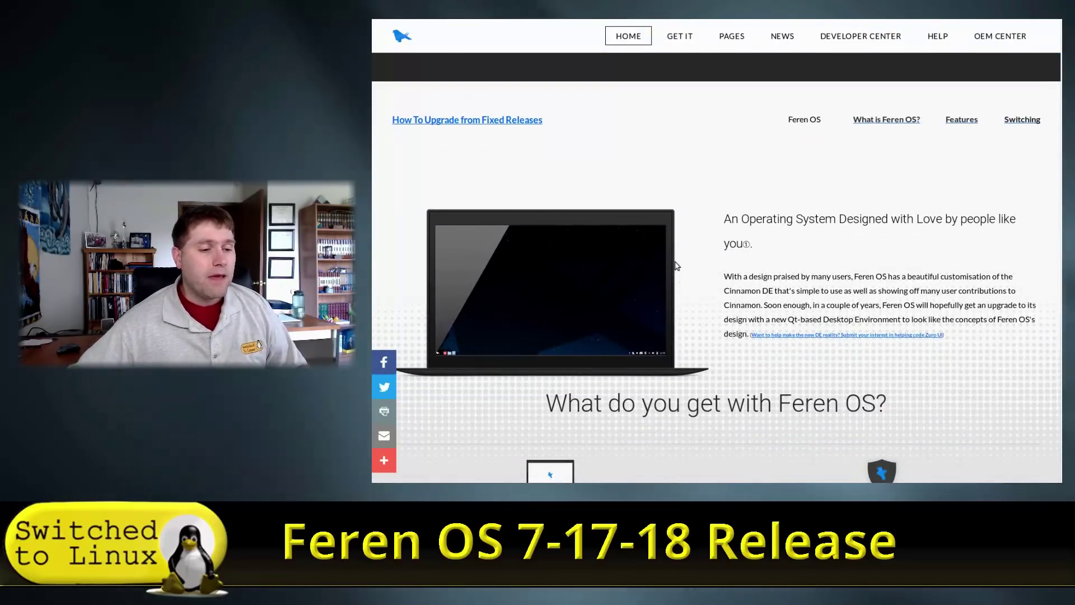
mouse_move(675, 267)
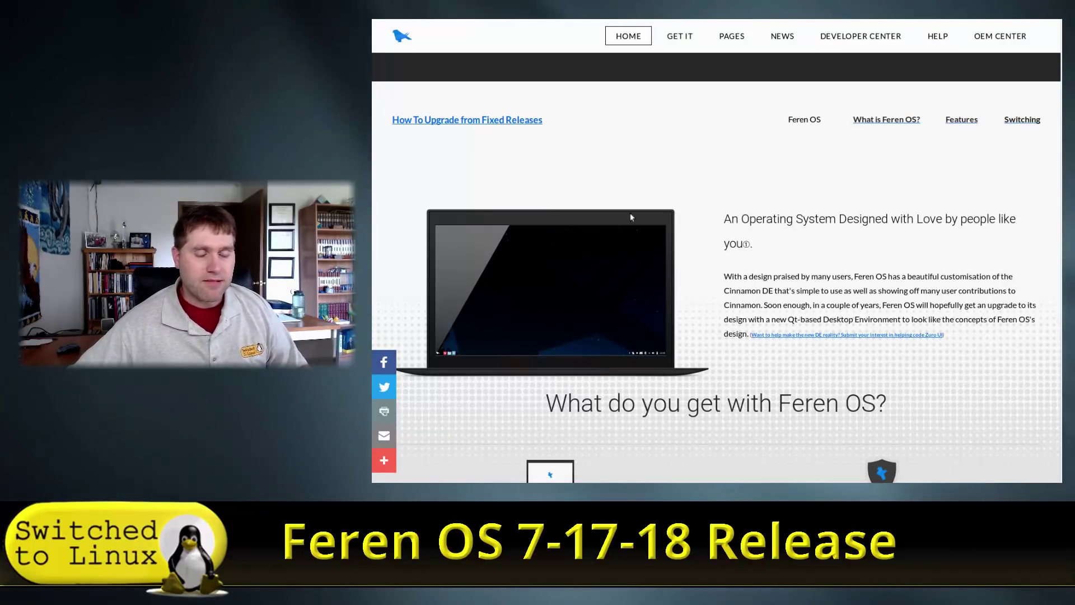
scroll(893, 213, down, 3)
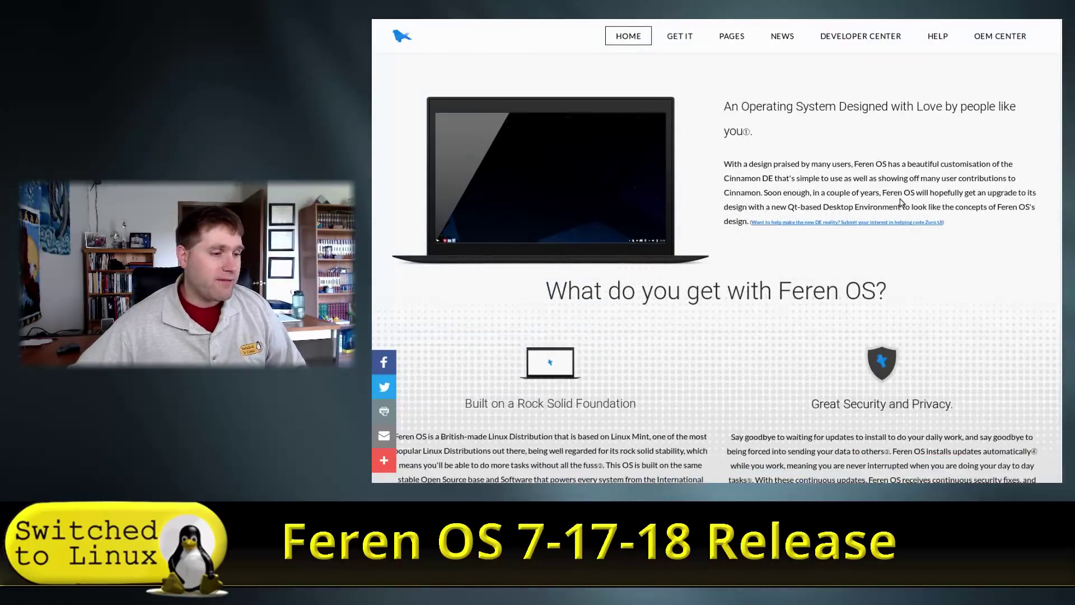
scroll(898, 204, down, 5)
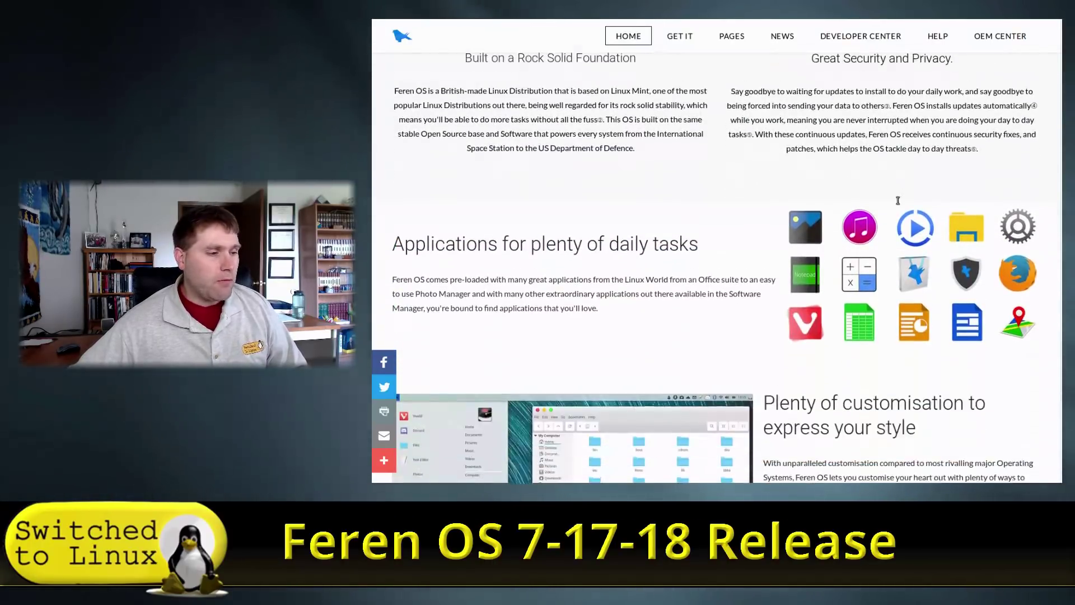
scroll(899, 204, down, 2)
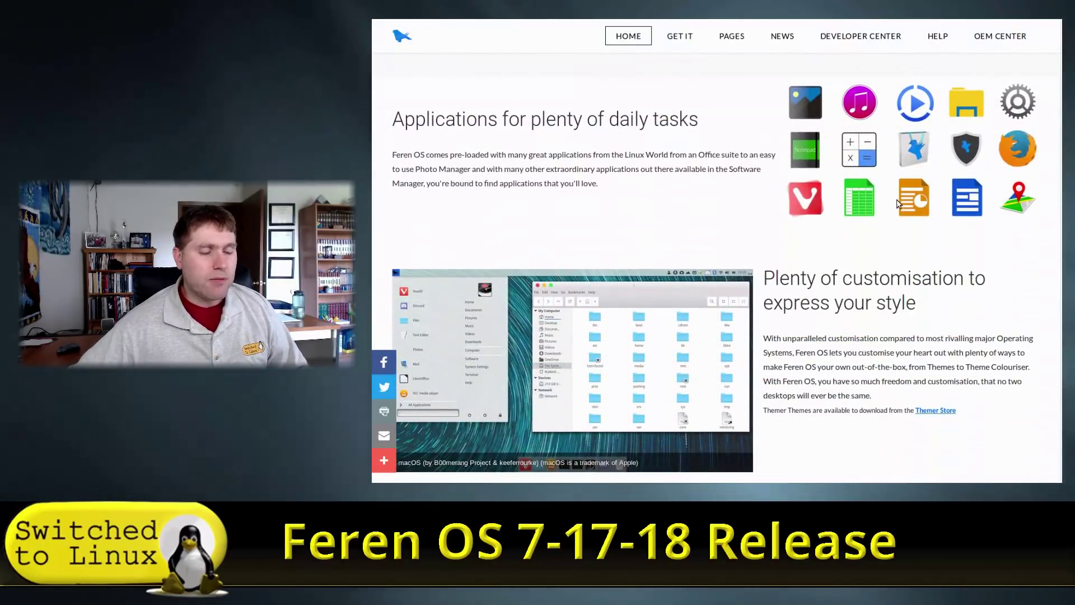
scroll(897, 203, down, 4)
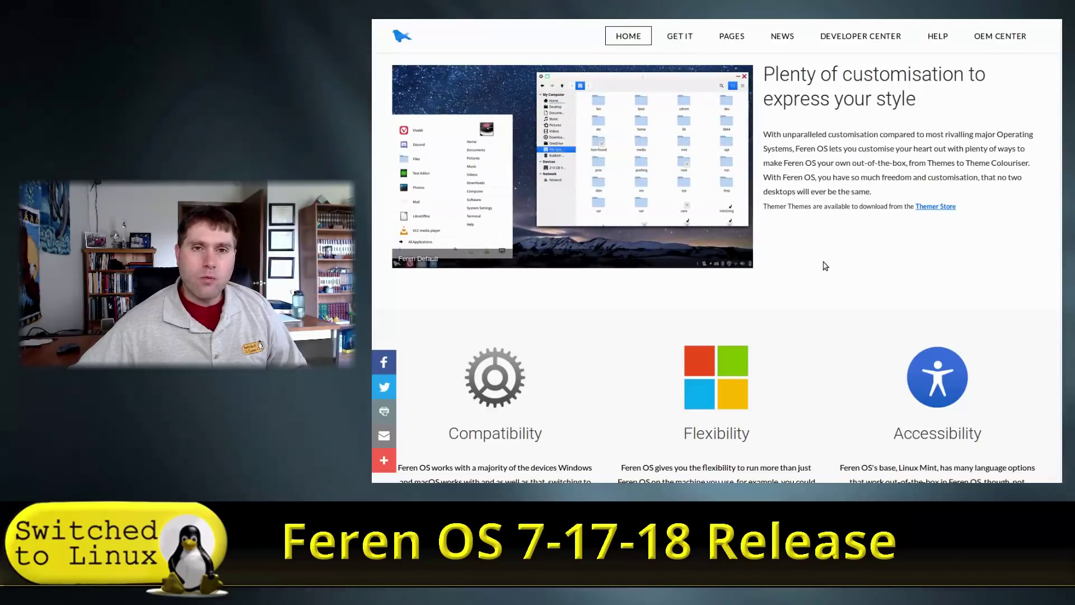
scroll(819, 262, down, 2)
scroll(819, 261, down, 2)
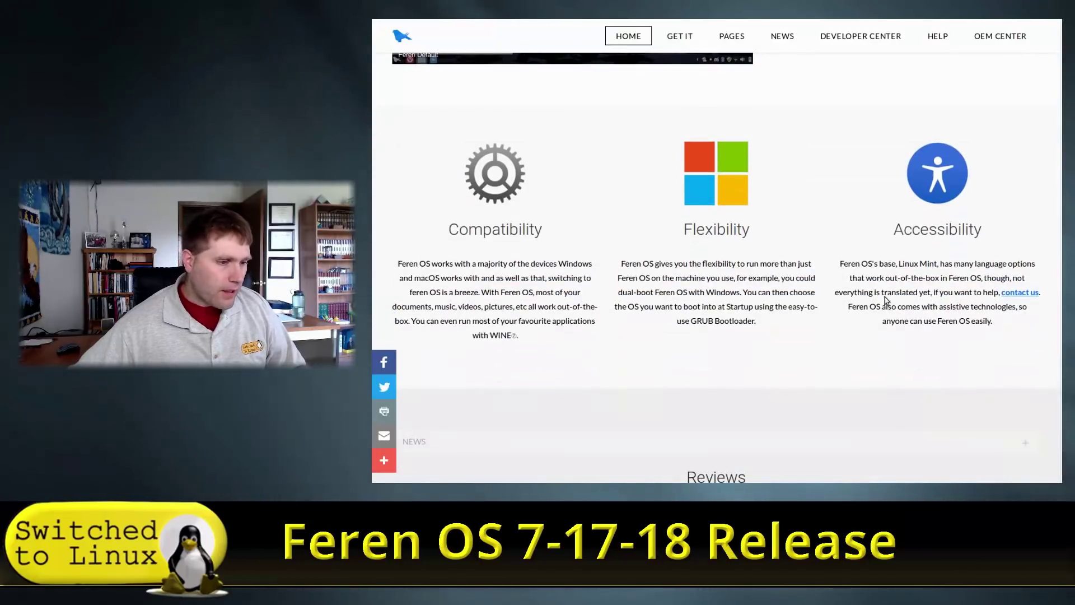
scroll(886, 301, down, 3)
scroll(891, 301, up, 6)
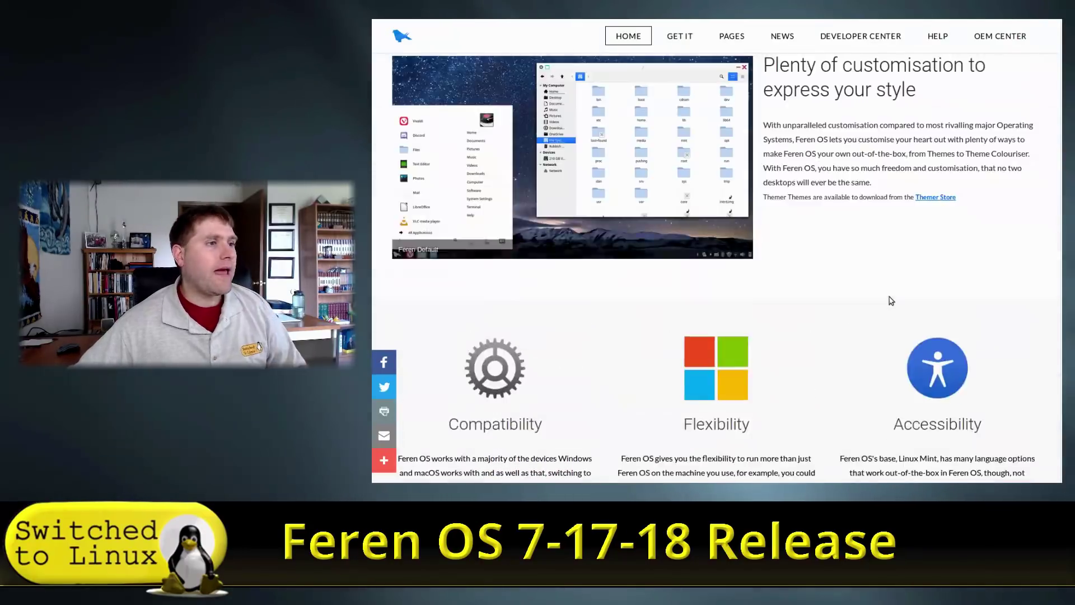
scroll(891, 301, up, 10)
click(443, 89)
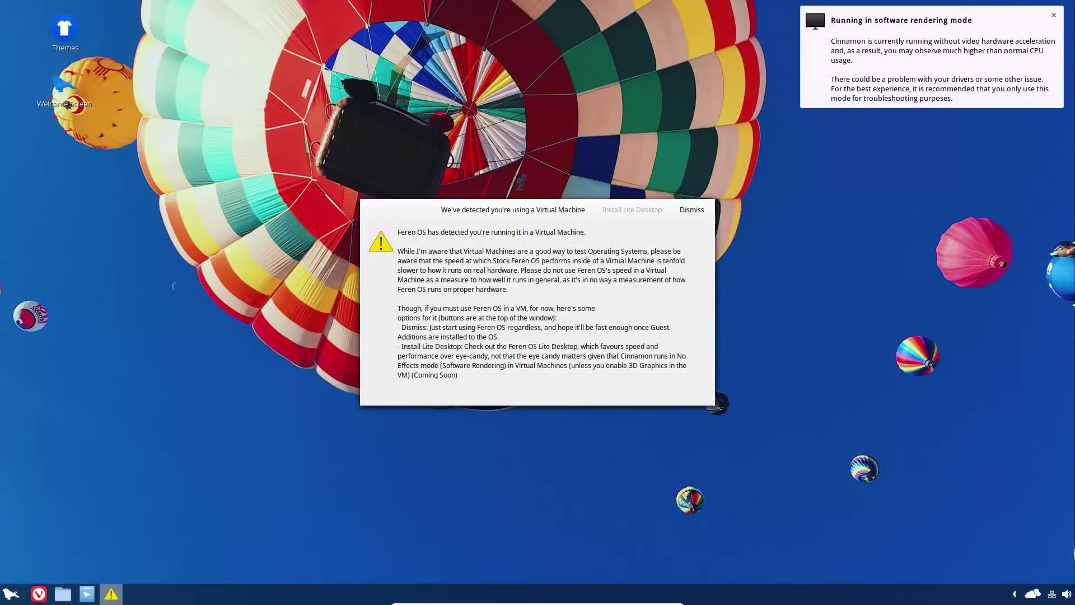
click(1054, 16)
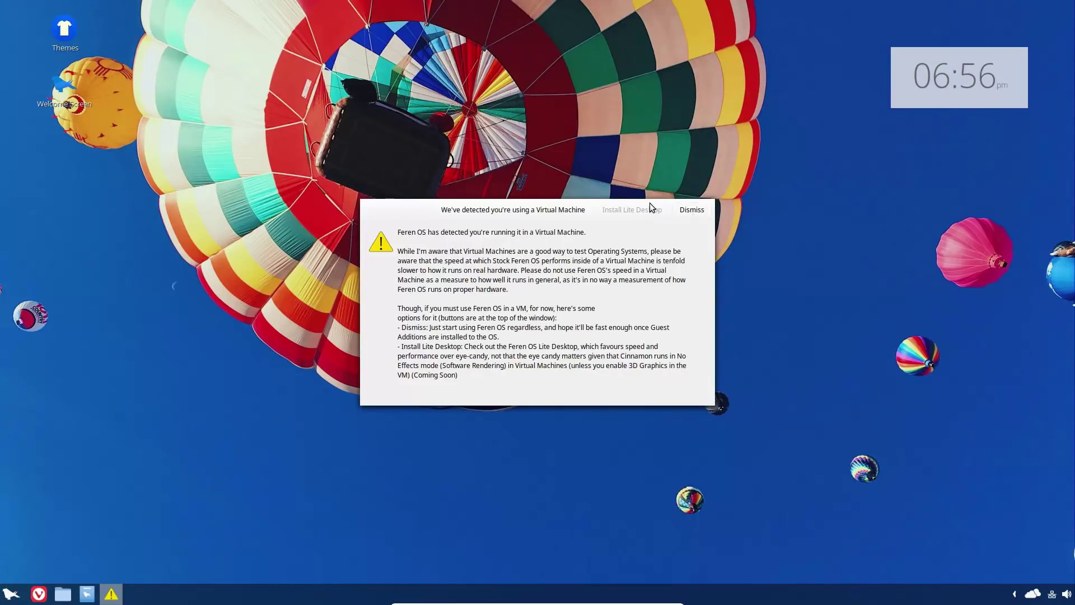
click(689, 210)
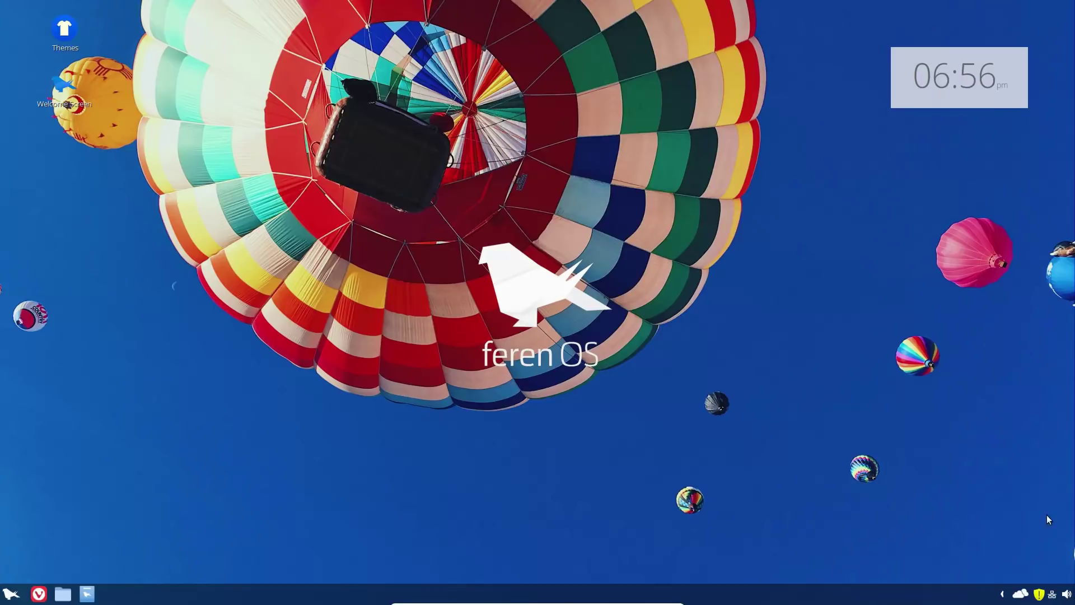
click(1038, 595)
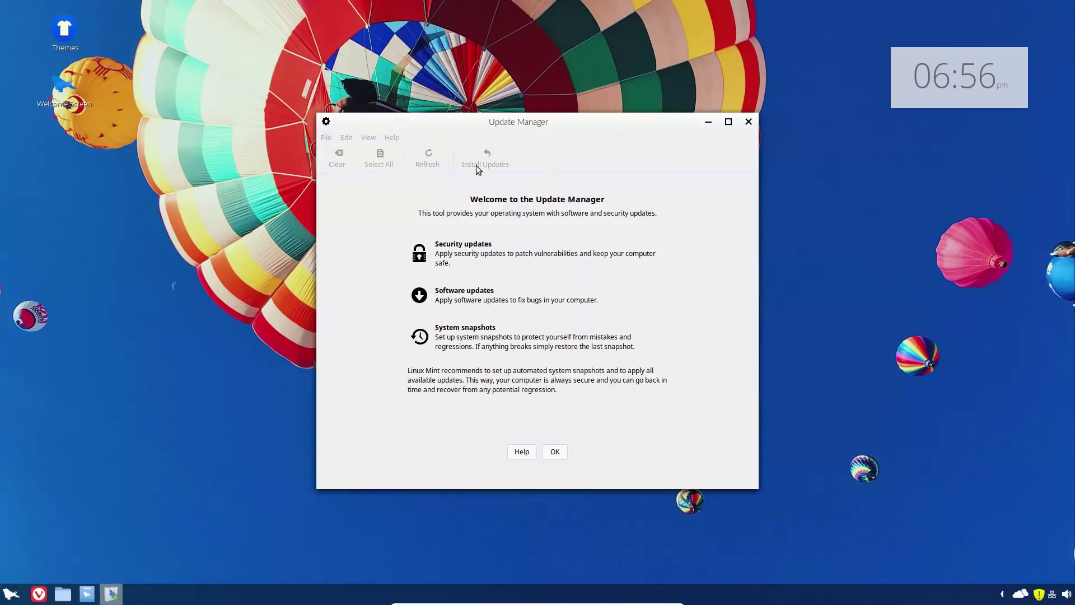
click(560, 451)
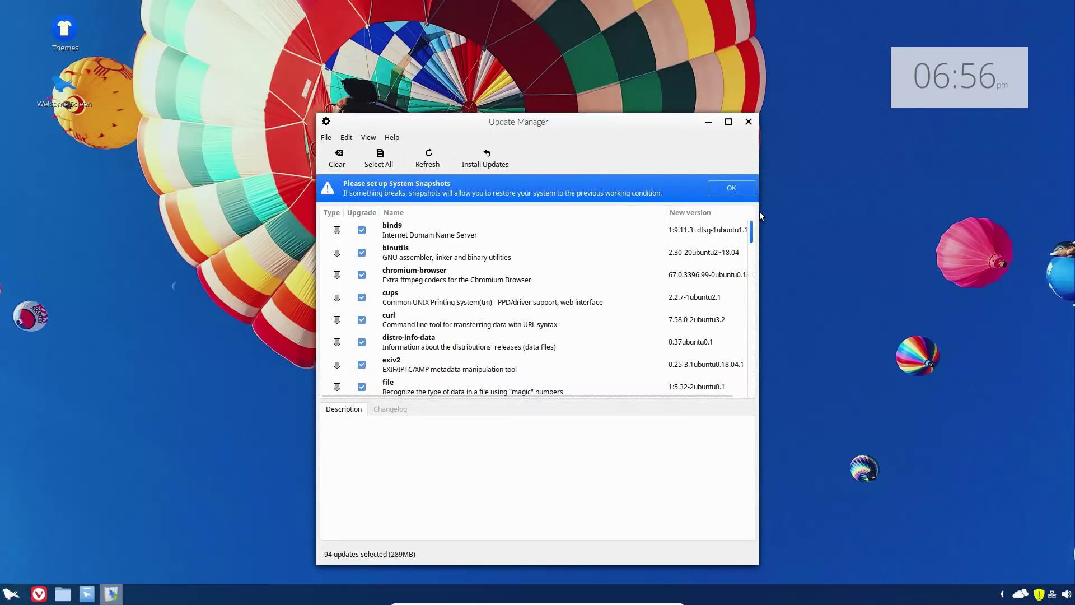
drag(755, 231, 762, 184)
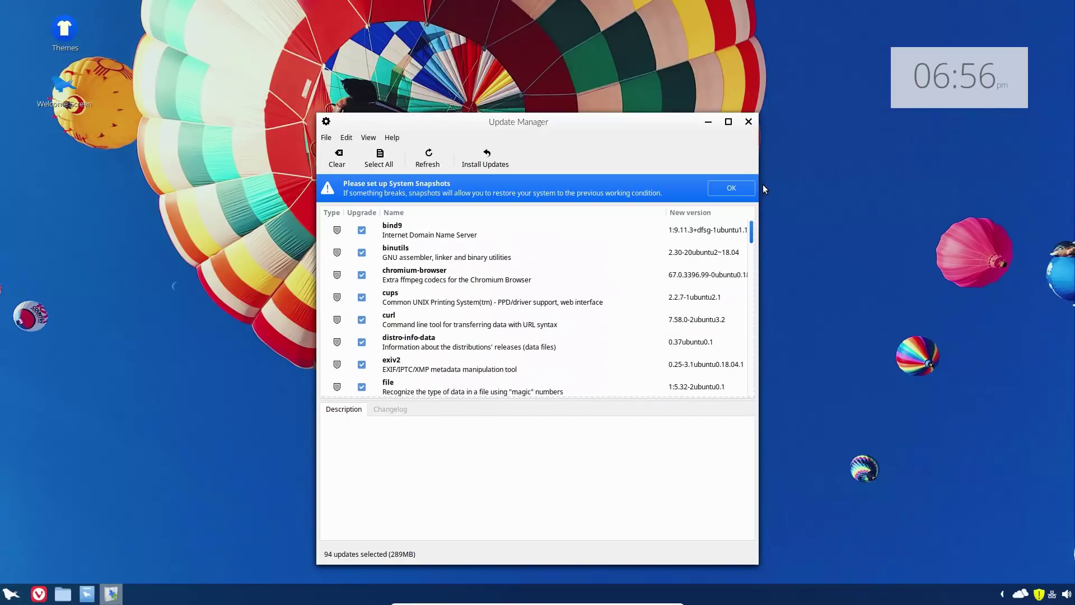
click(745, 128)
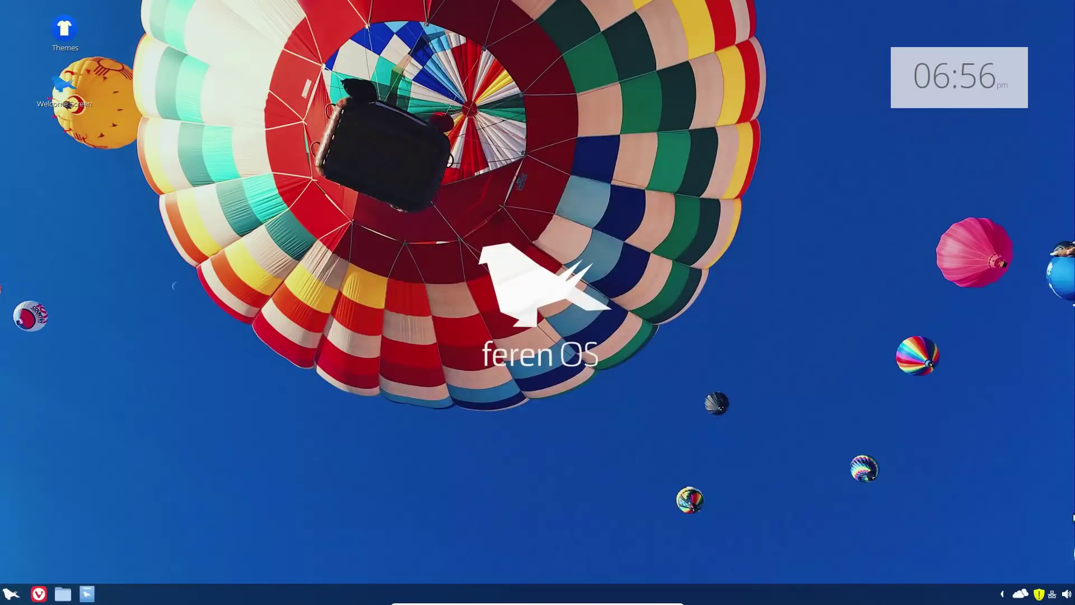
click(1020, 596)
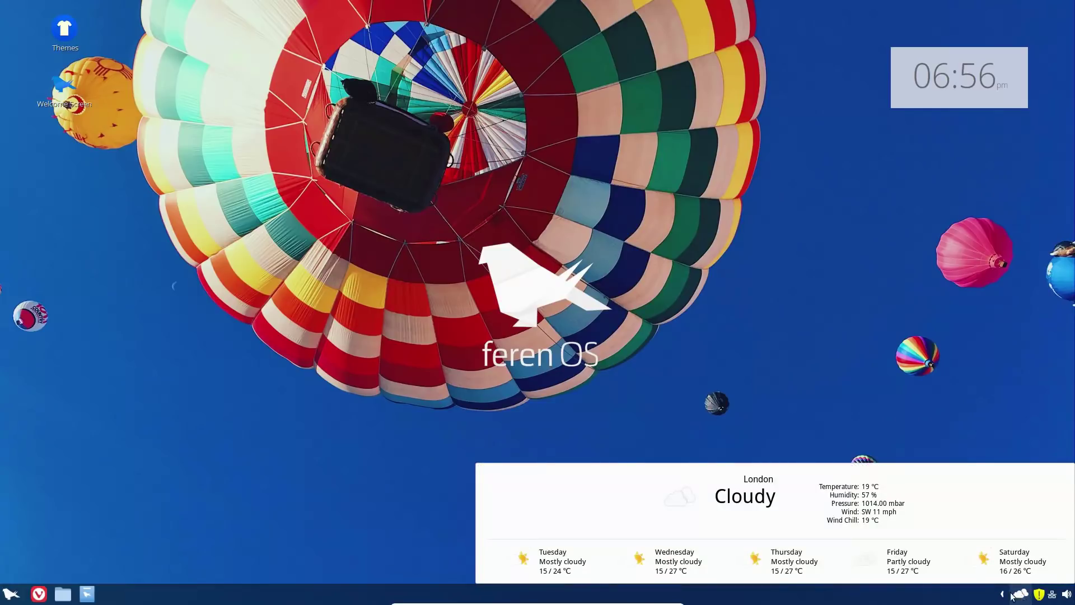
Close the weather forecast popup and open the start menu.
click(1020, 596)
click(16, 592)
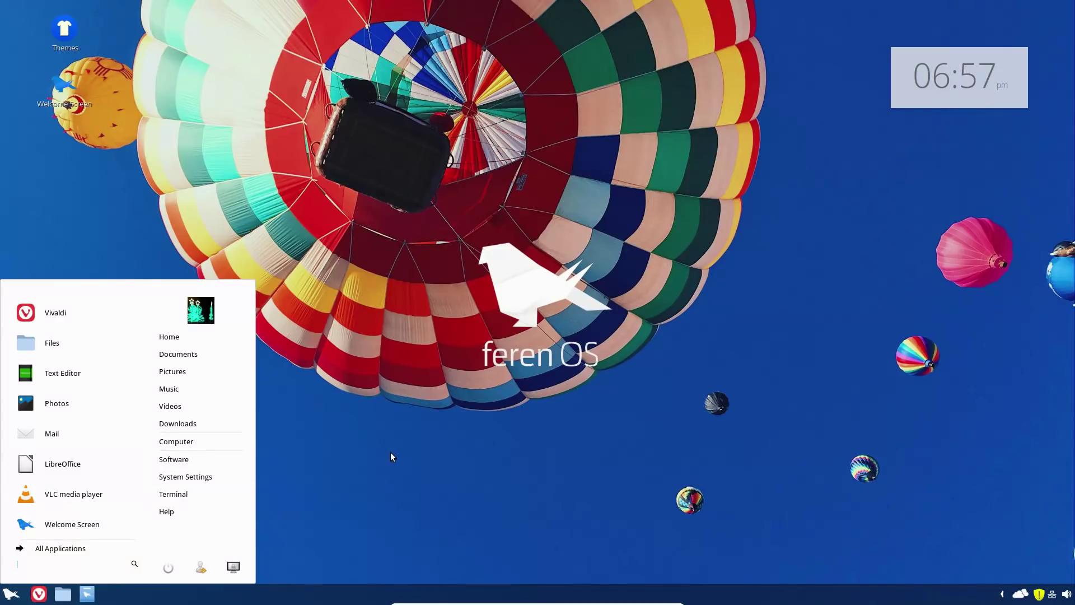
Search the menu for 'viv', clear it, then list all applications by category down to Accessories.
text(viv)
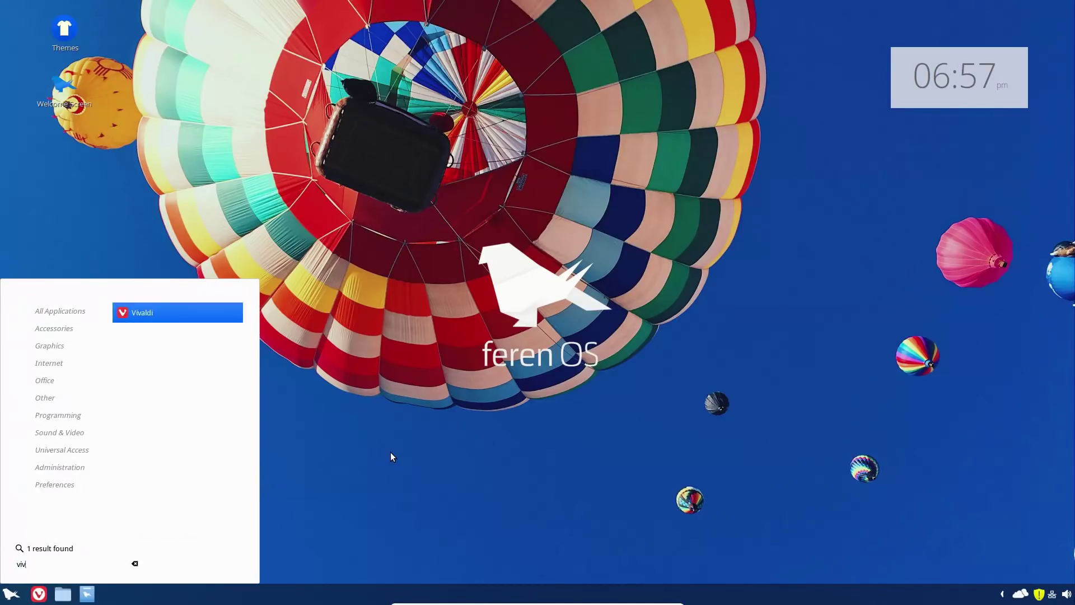
key(BackSpace)
key(BackSpace)
key(BackSpace)
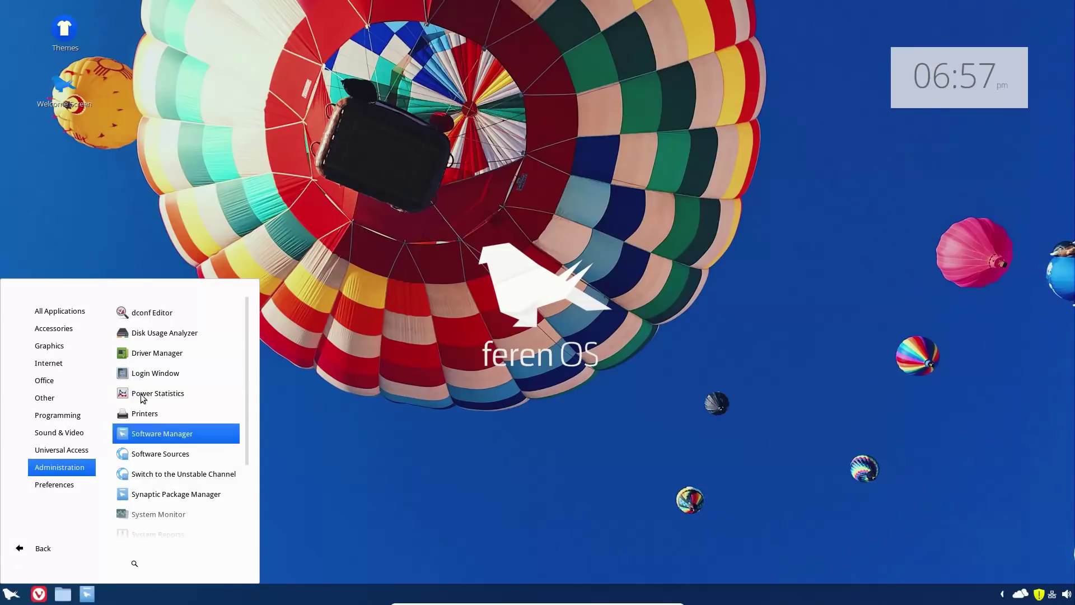
click(30, 552)
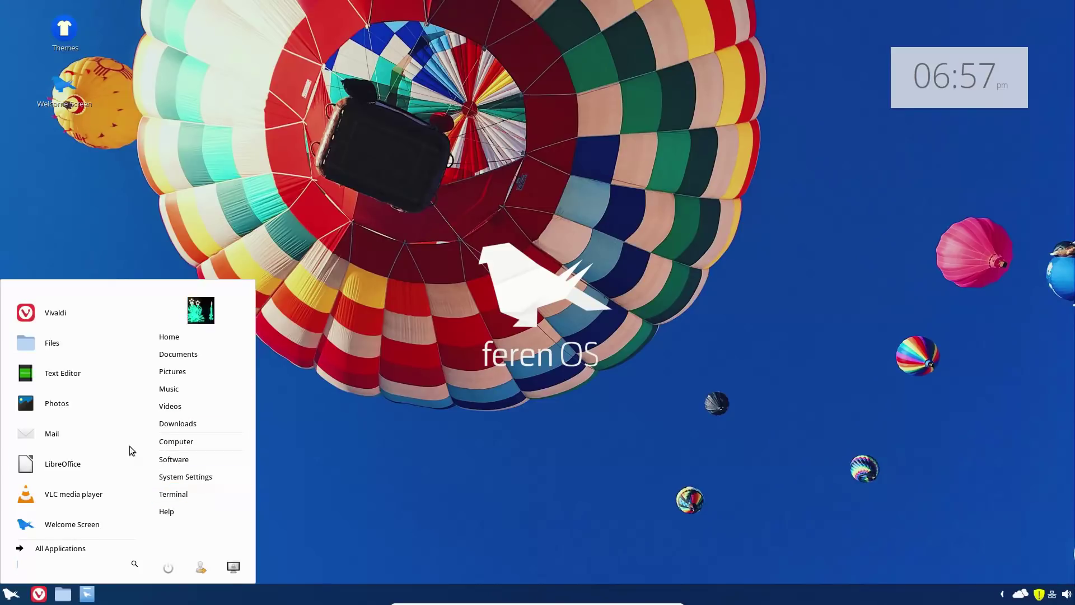
click(50, 551)
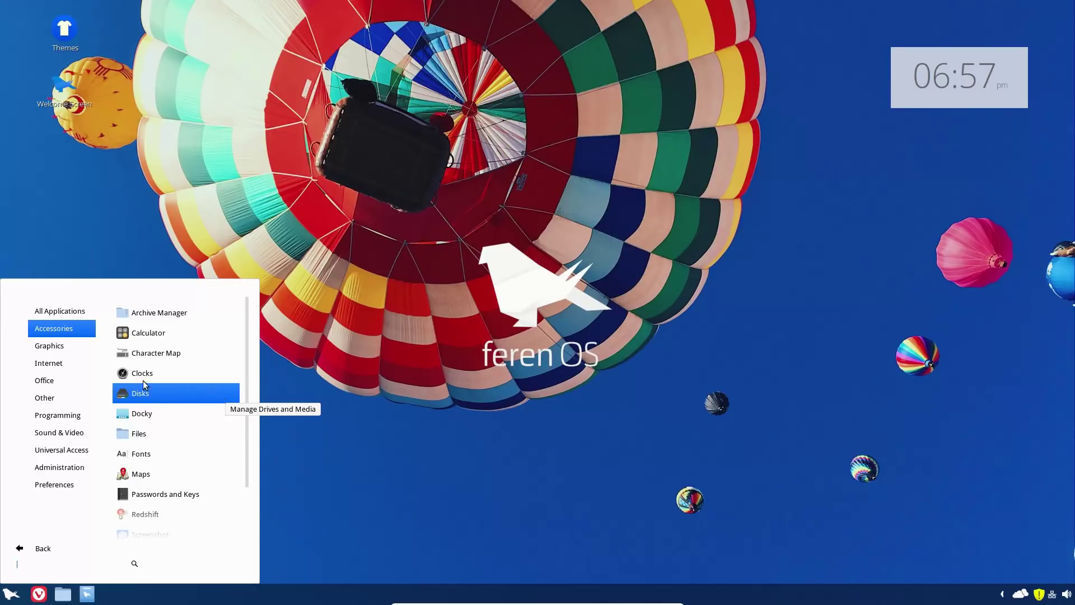
Launch Docky from Accessories, then view and close its settings window.
click(156, 413)
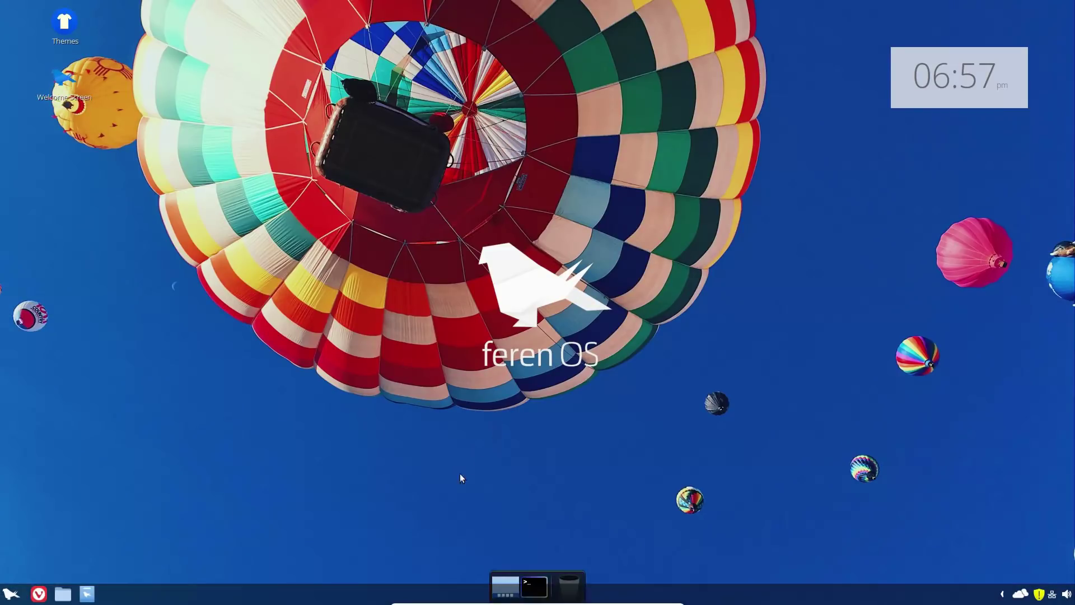
click(495, 573)
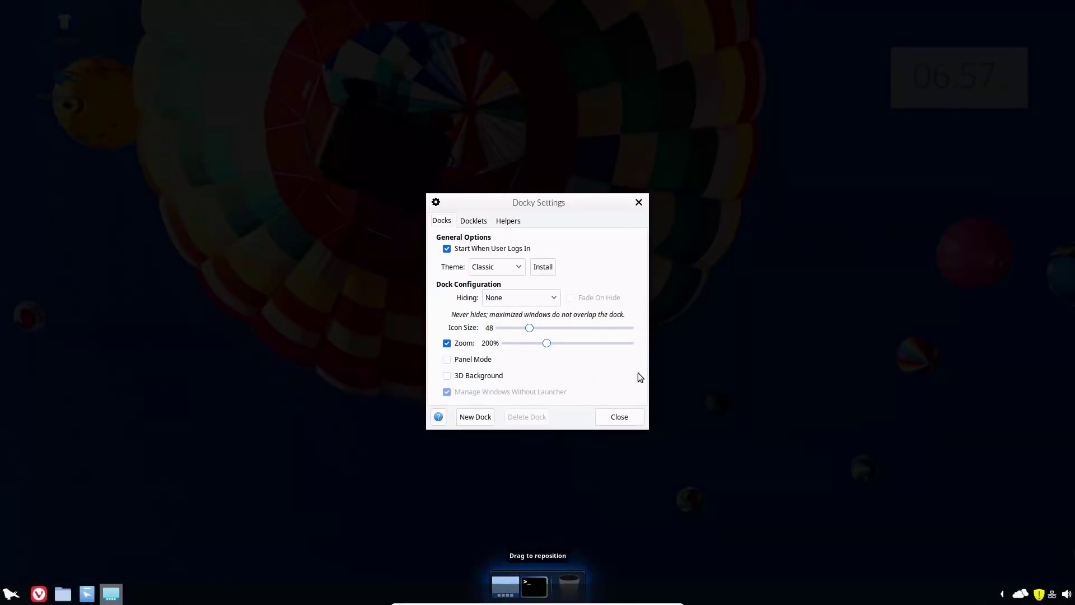
click(619, 417)
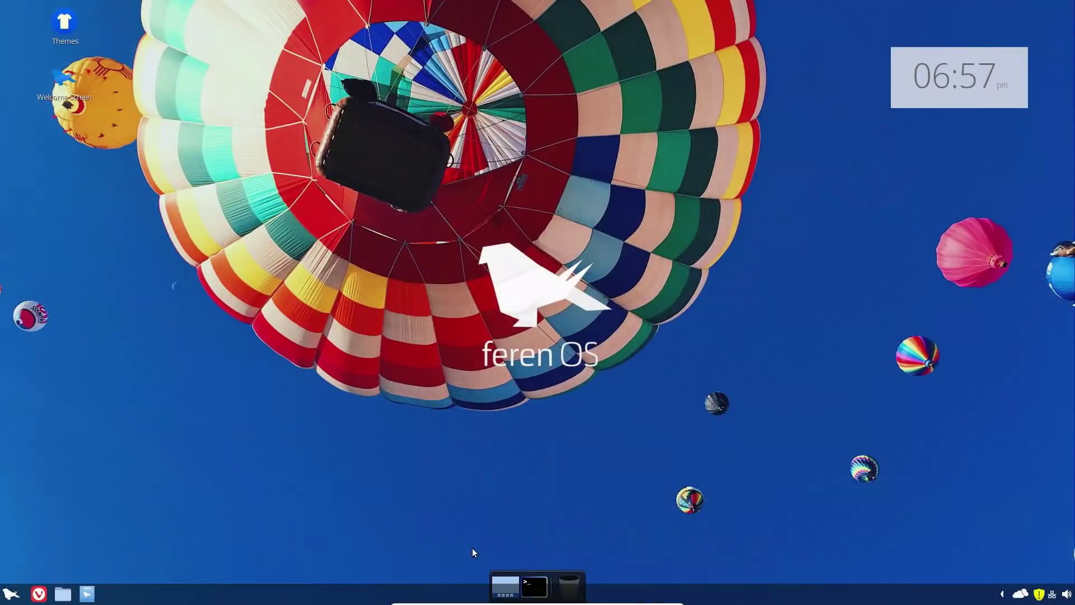
Quit Docky from its right-click menu and reopen the application menu.
right_click(495, 570)
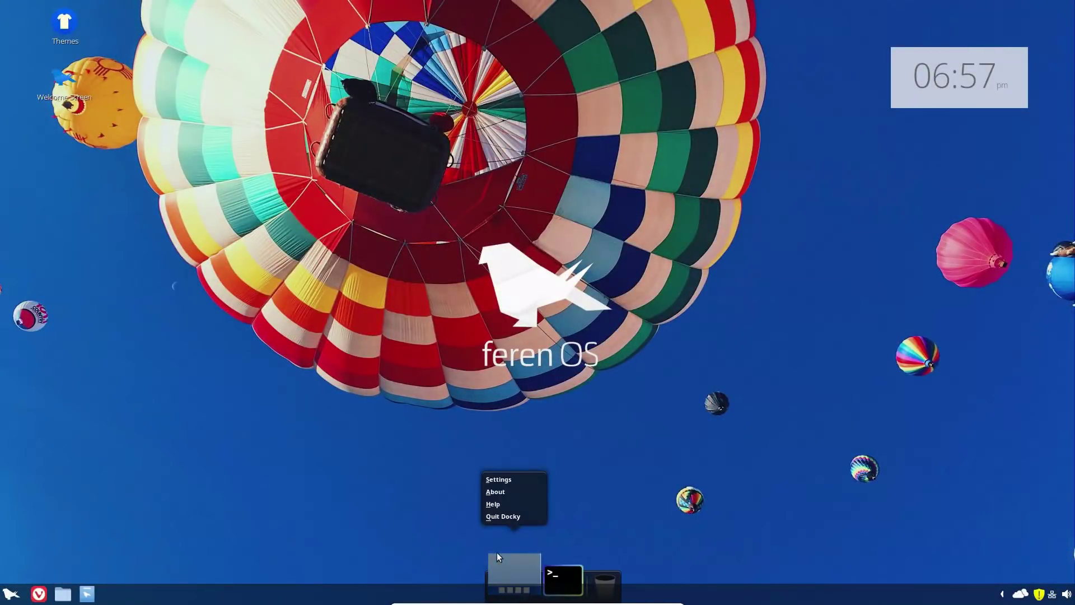
click(512, 516)
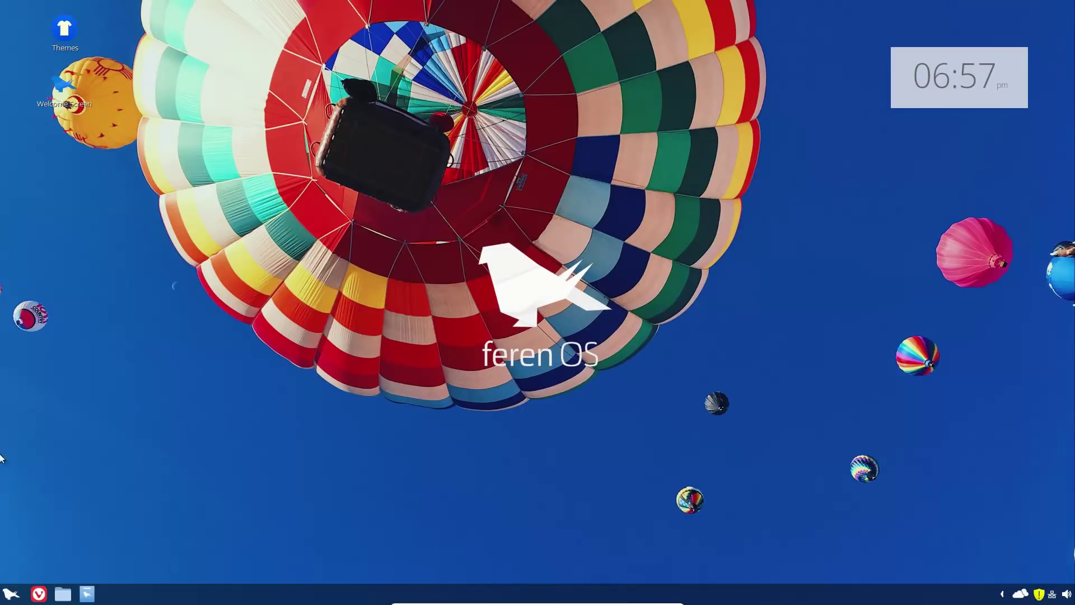
click(9, 590)
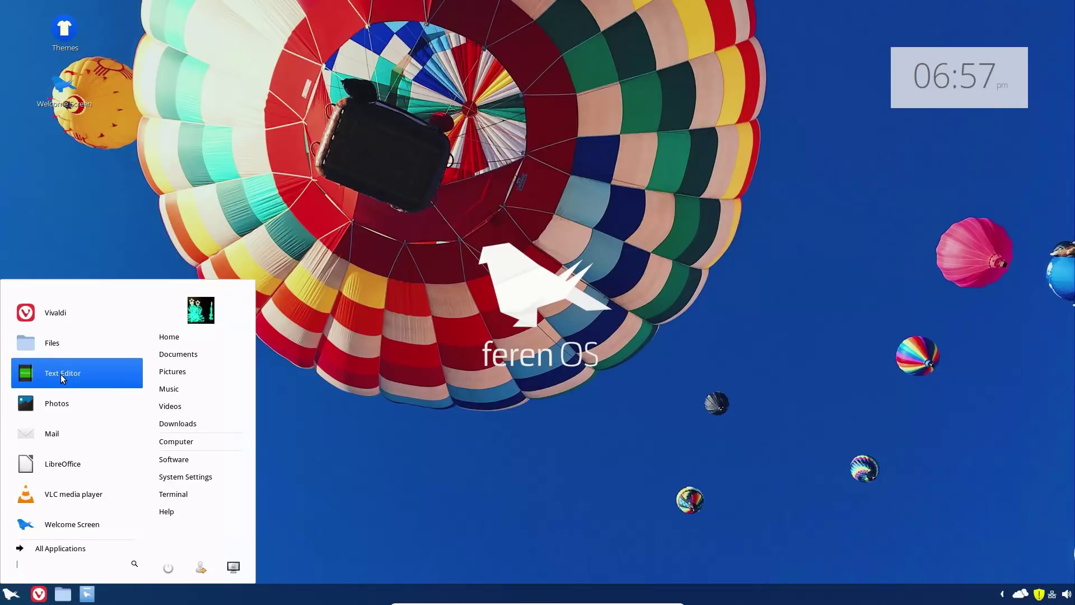
click(75, 549)
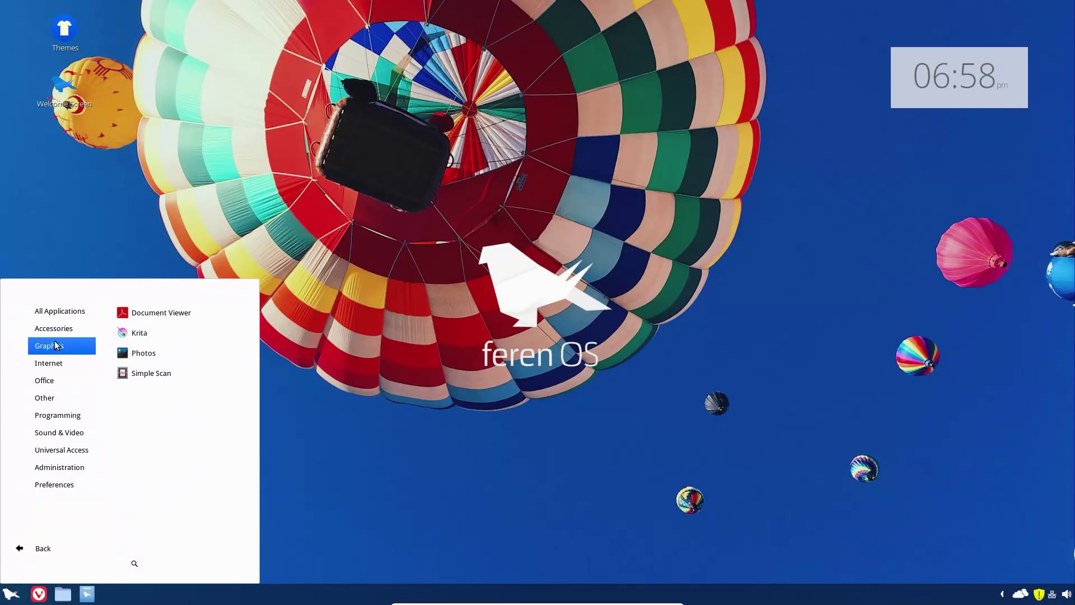
scroll(168, 433, down, 3)
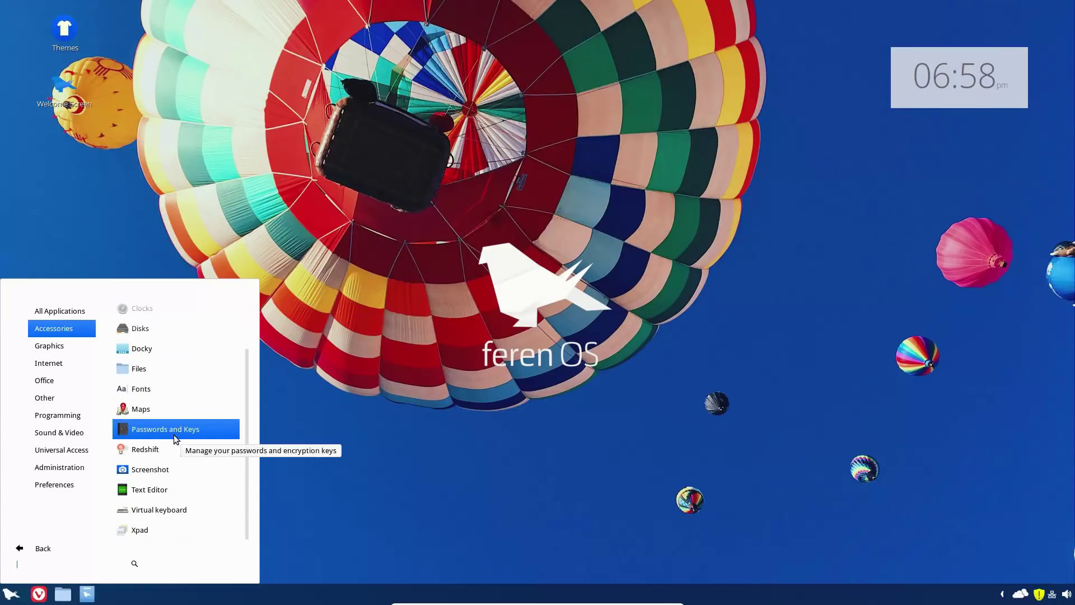
mouse_move(53, 347)
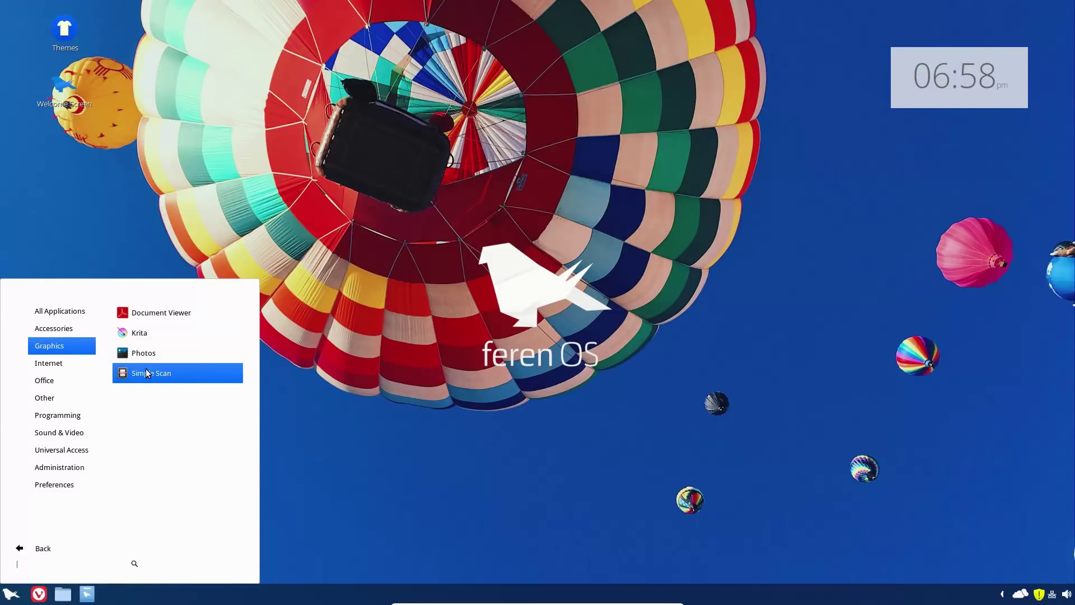
mouse_move(41, 366)
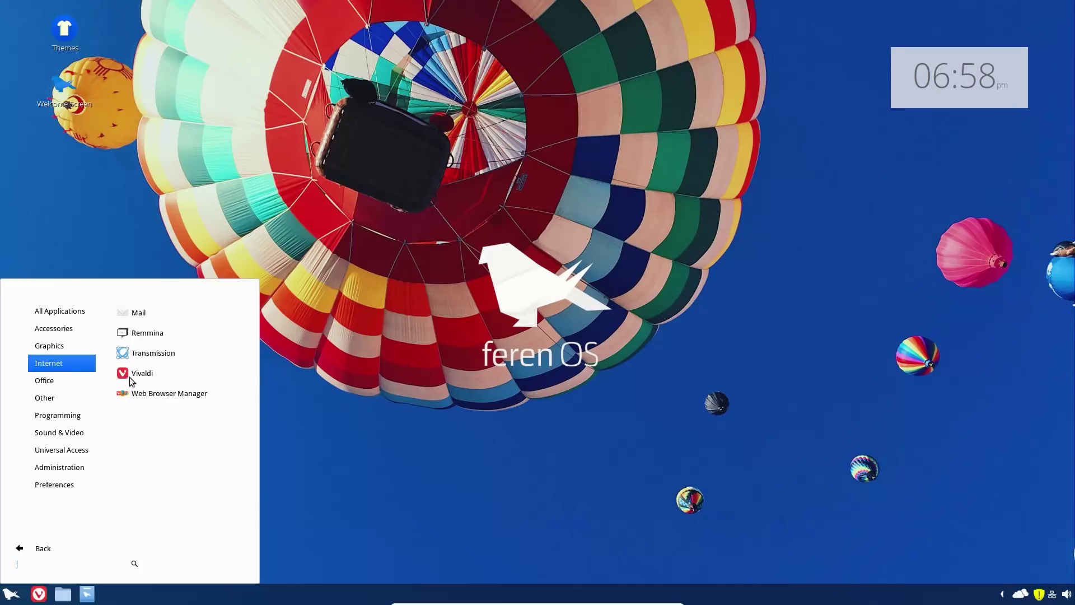
click(167, 314)
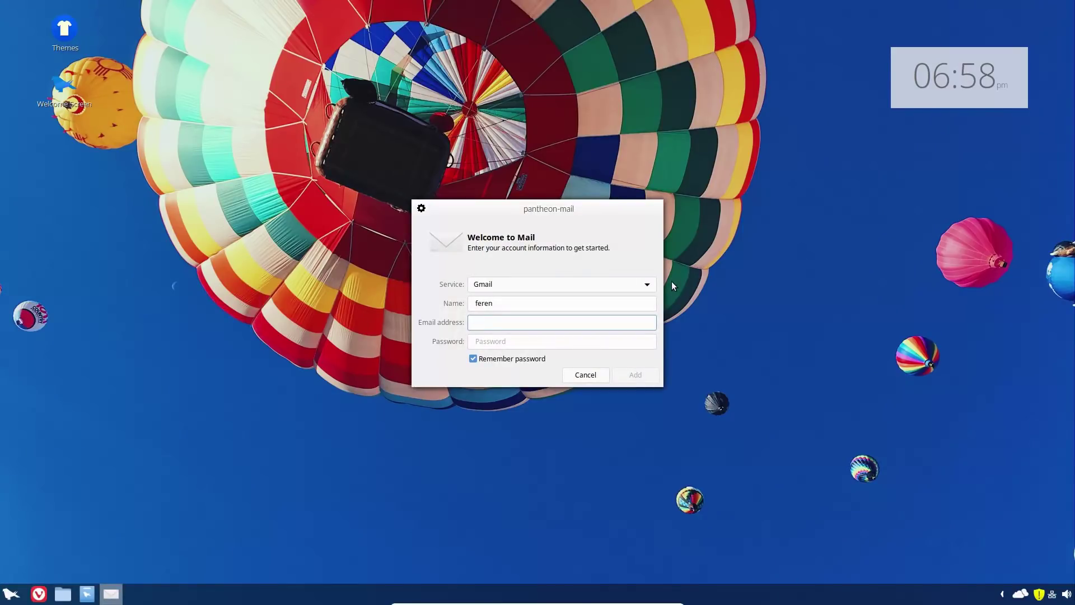
click(584, 376)
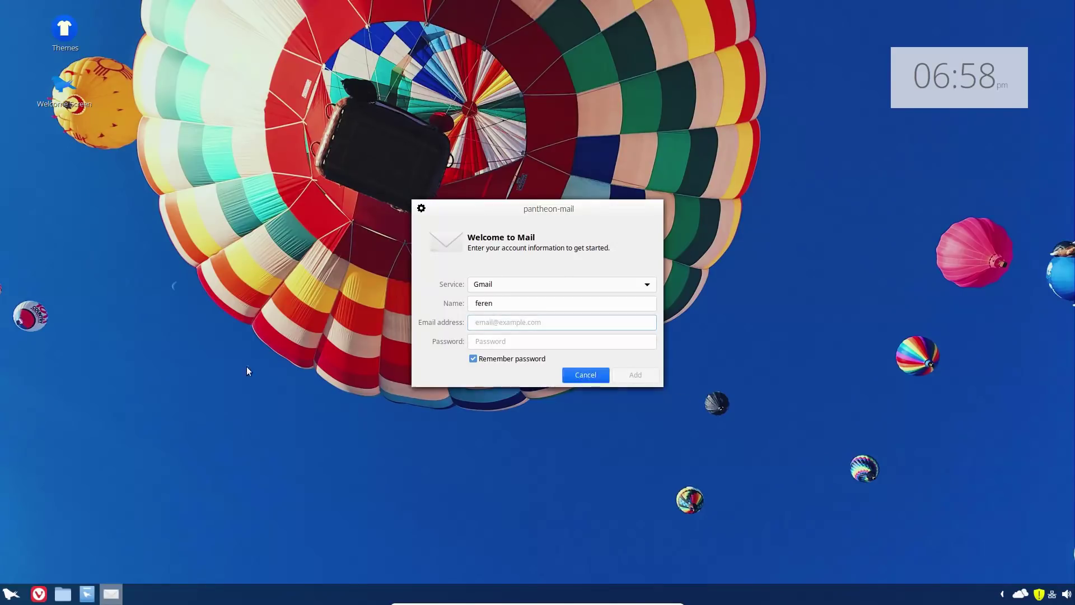
click(11, 594)
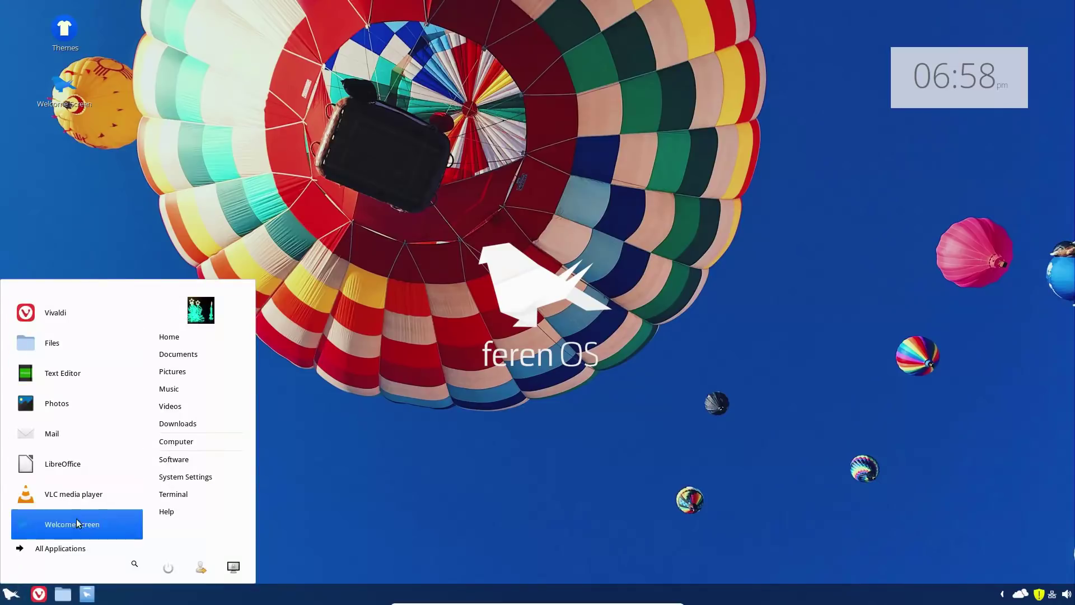
Launch Web Browser Manager from All Applications, authenticating with the password.
click(68, 549)
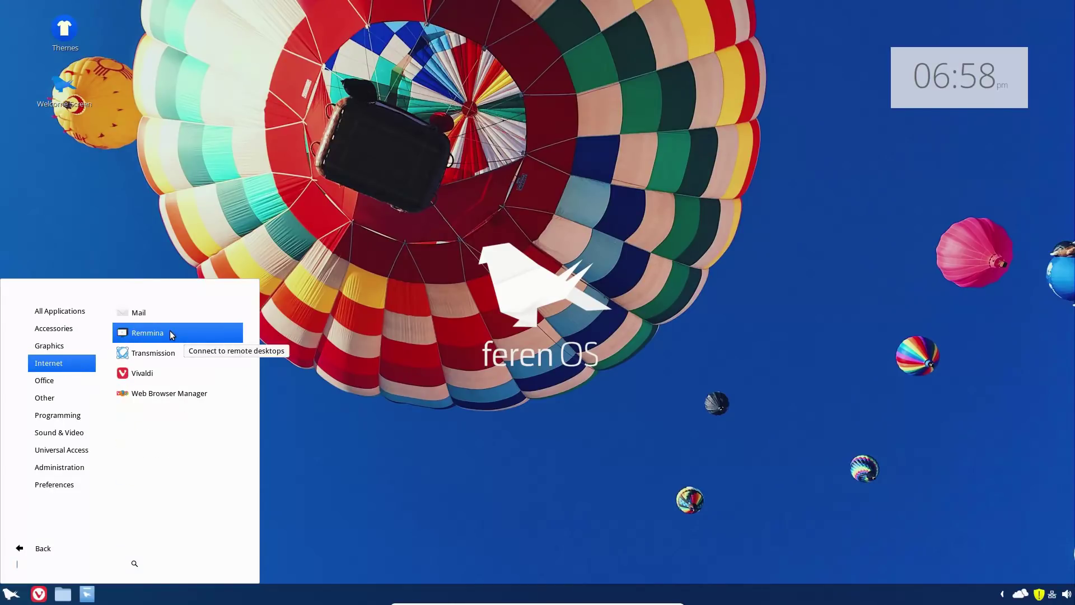
click(156, 392)
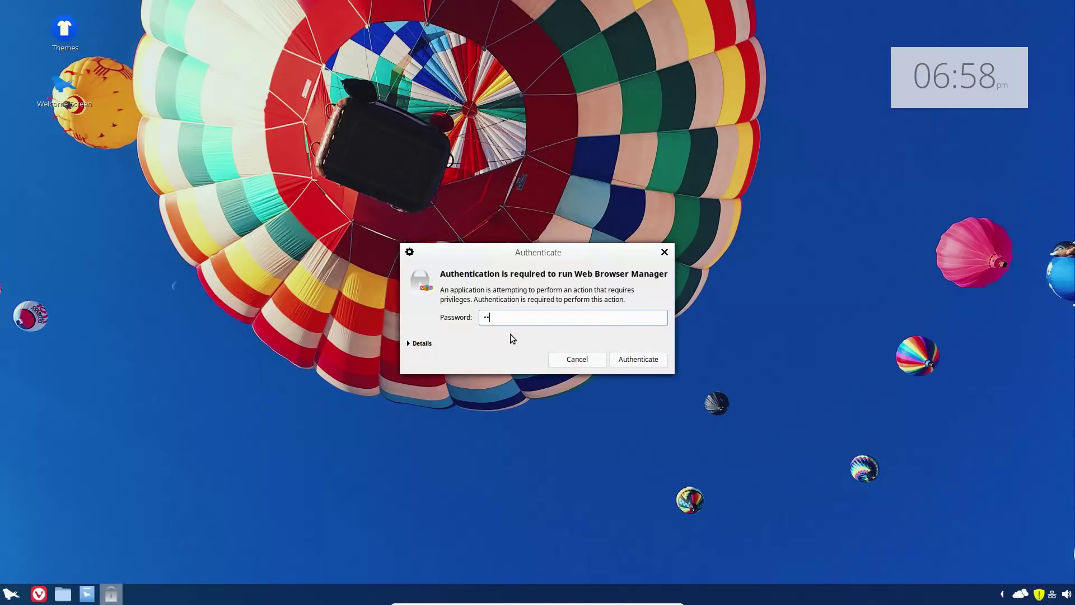
key(Return)
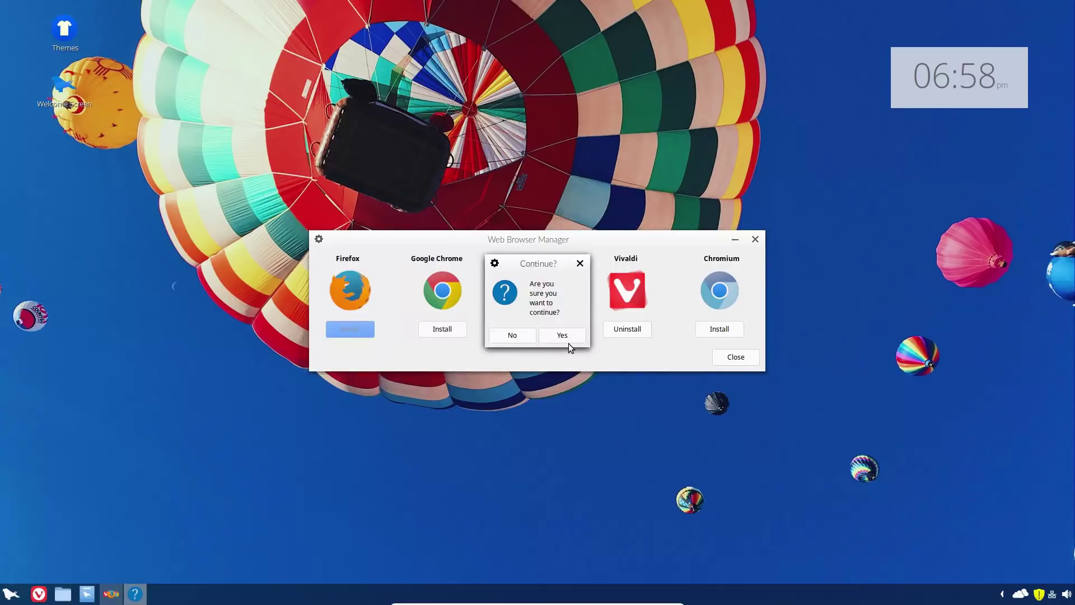
Confirm the Firefox installation and move the Installing progress dialog lower down.
click(560, 335)
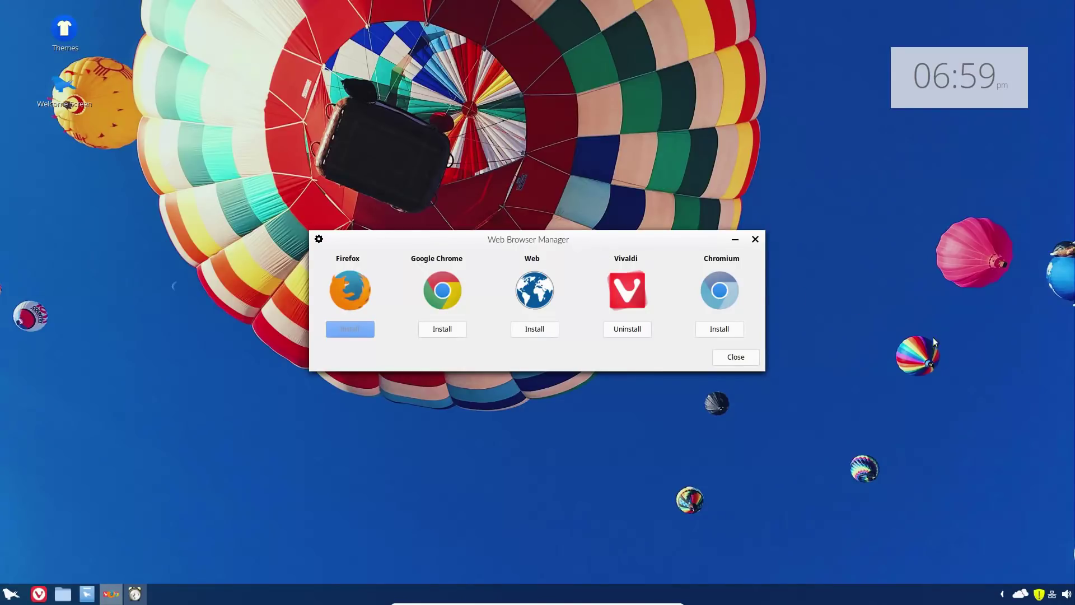
click(135, 594)
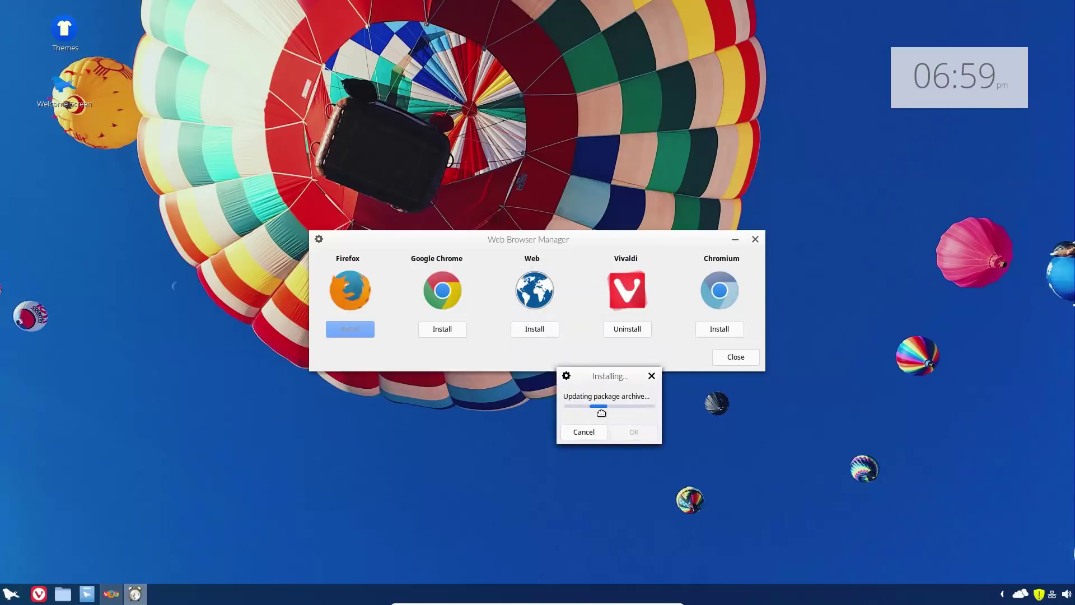
drag(602, 412, 570, 463)
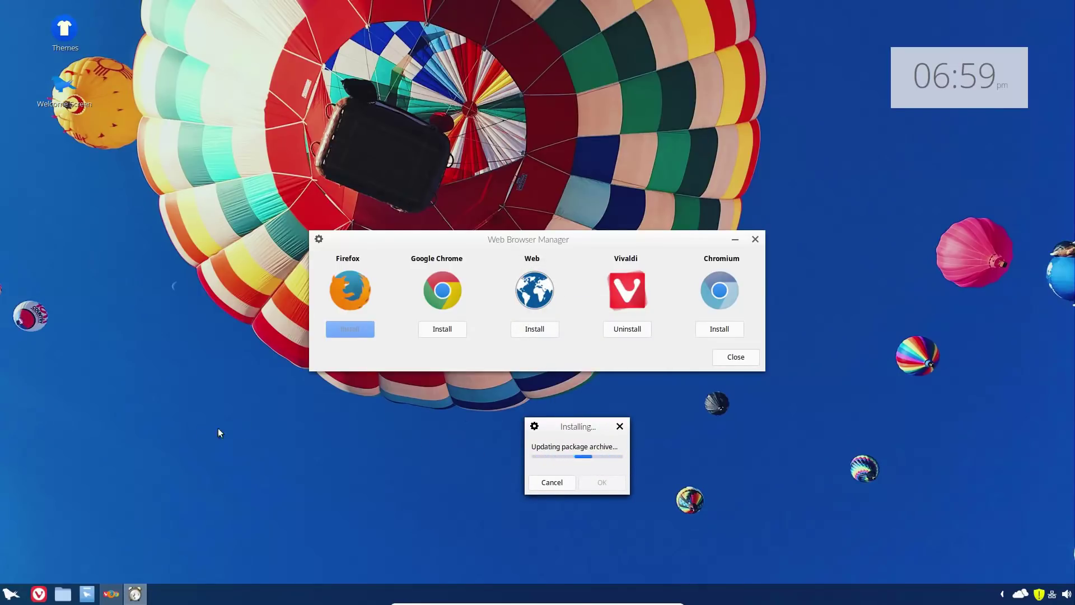
click(11, 594)
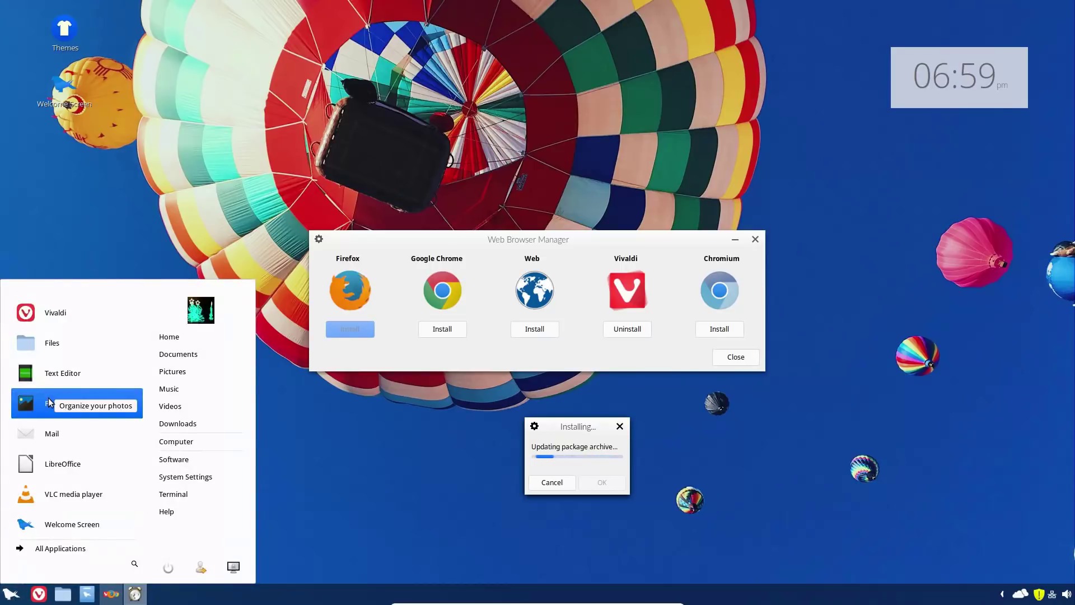
Browse the Office and Other categories and launch feren OS Transfer Tool.
click(56, 549)
mouse_move(59, 379)
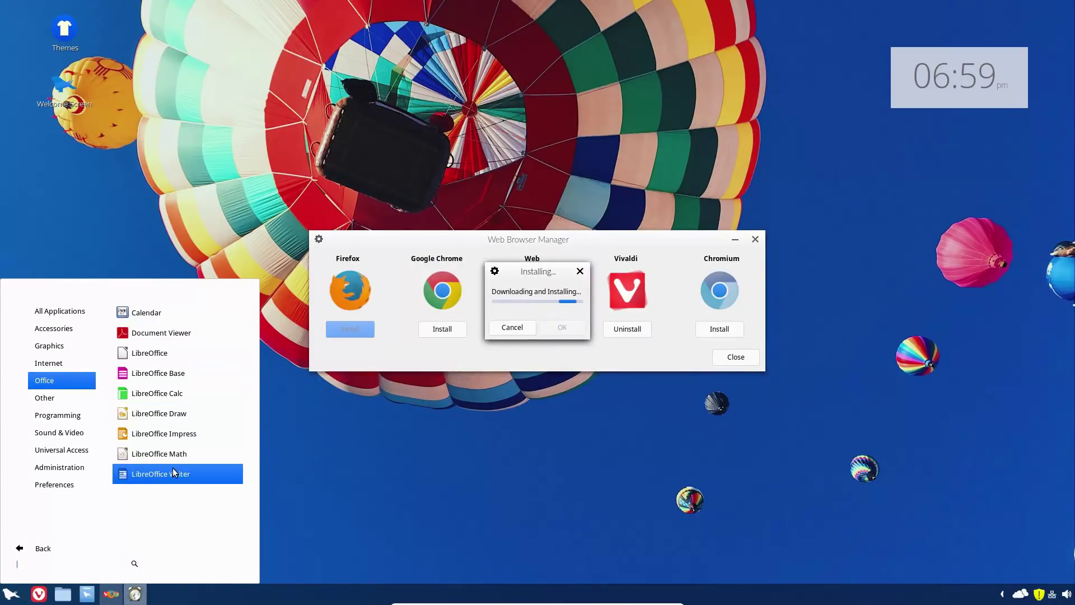
mouse_move(57, 401)
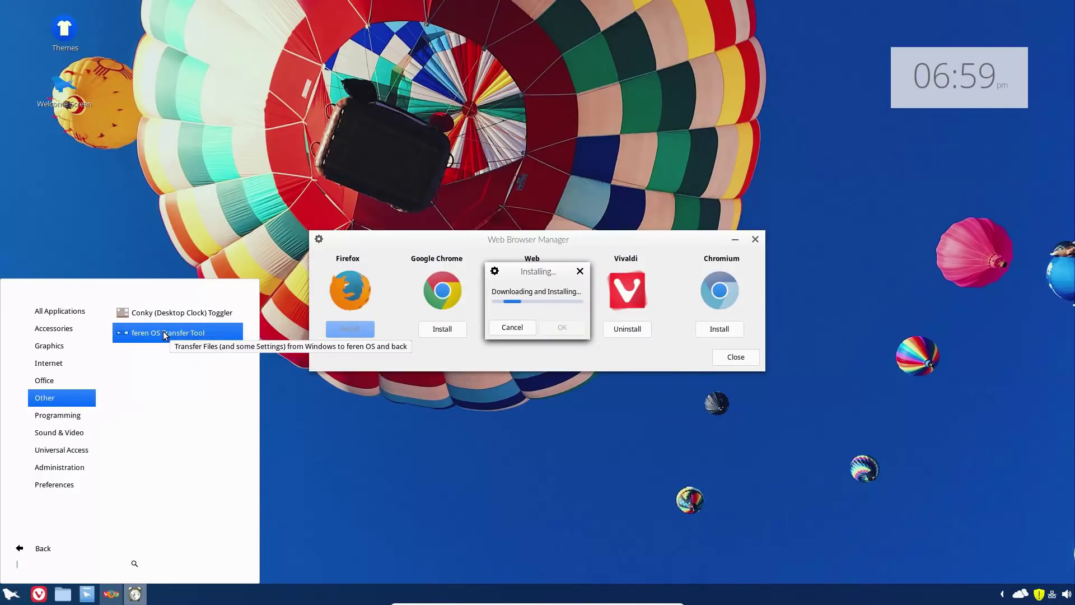
click(205, 335)
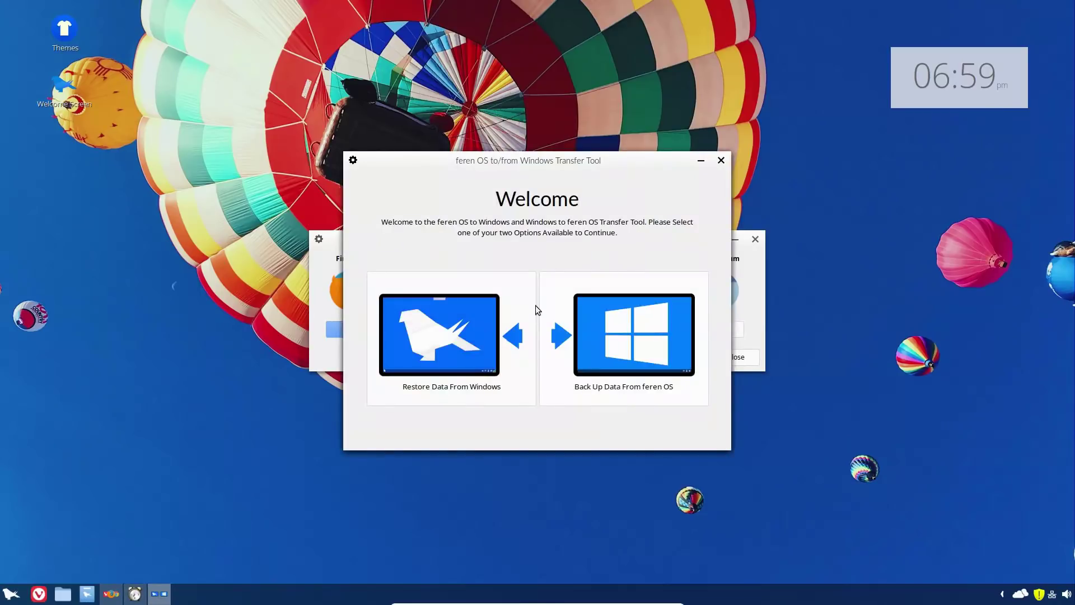
View the Back Up from feren OS page, move the window right, and return to Welcome.
click(626, 290)
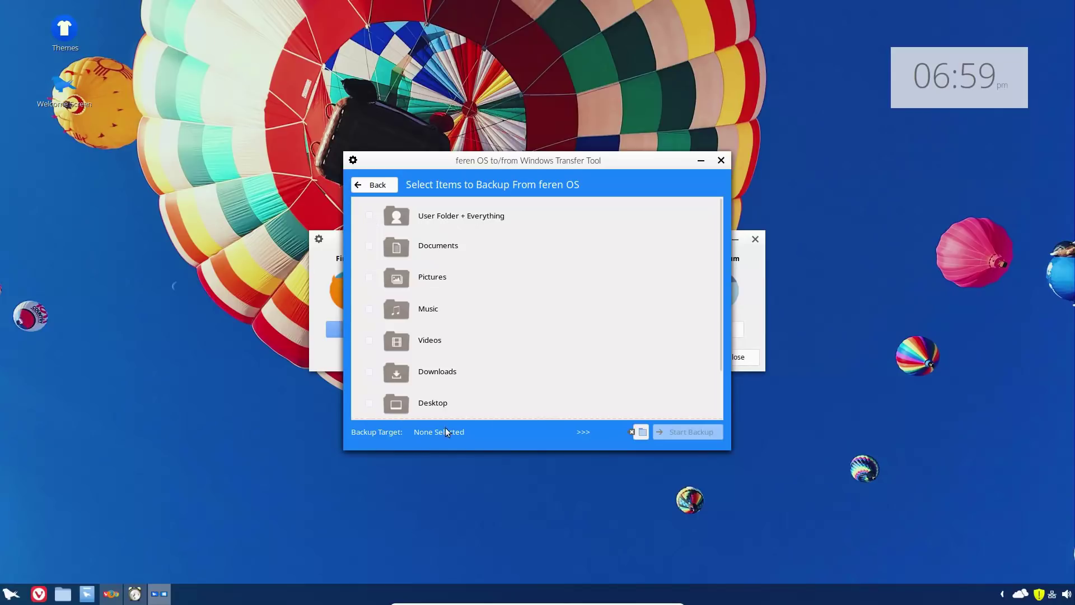
click(638, 432)
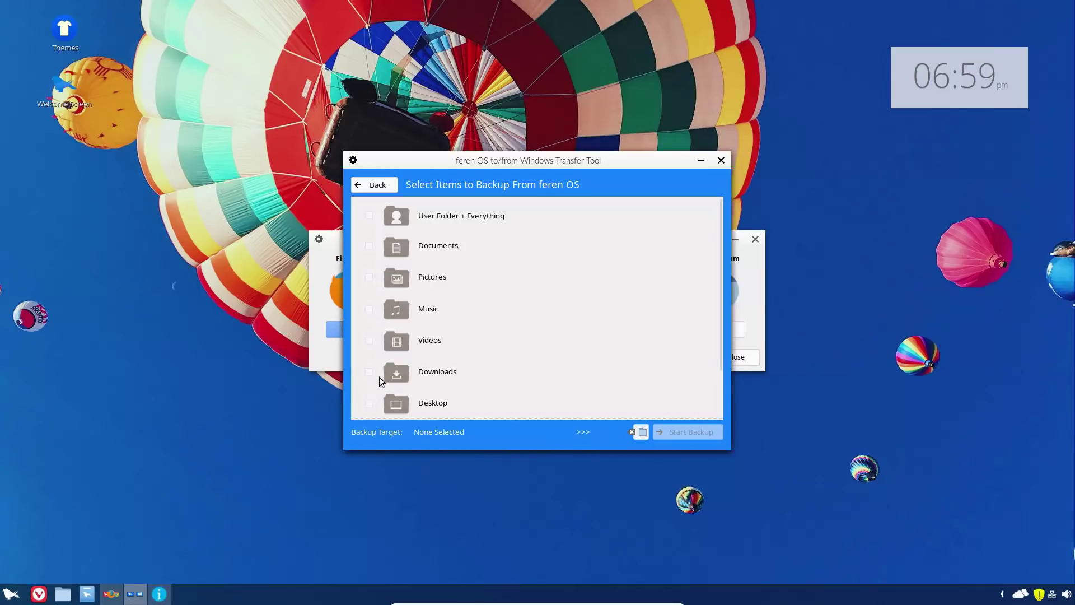
drag(455, 159, 621, 223)
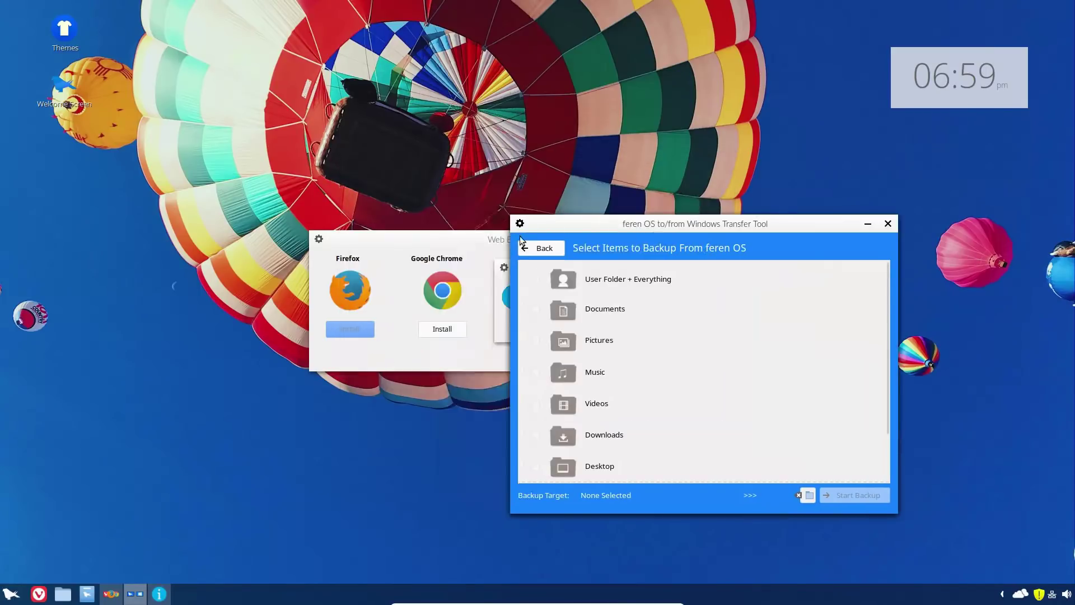
click(545, 254)
Review the Restore from Windows page, opening and cancelling the backup directory chooser.
click(622, 374)
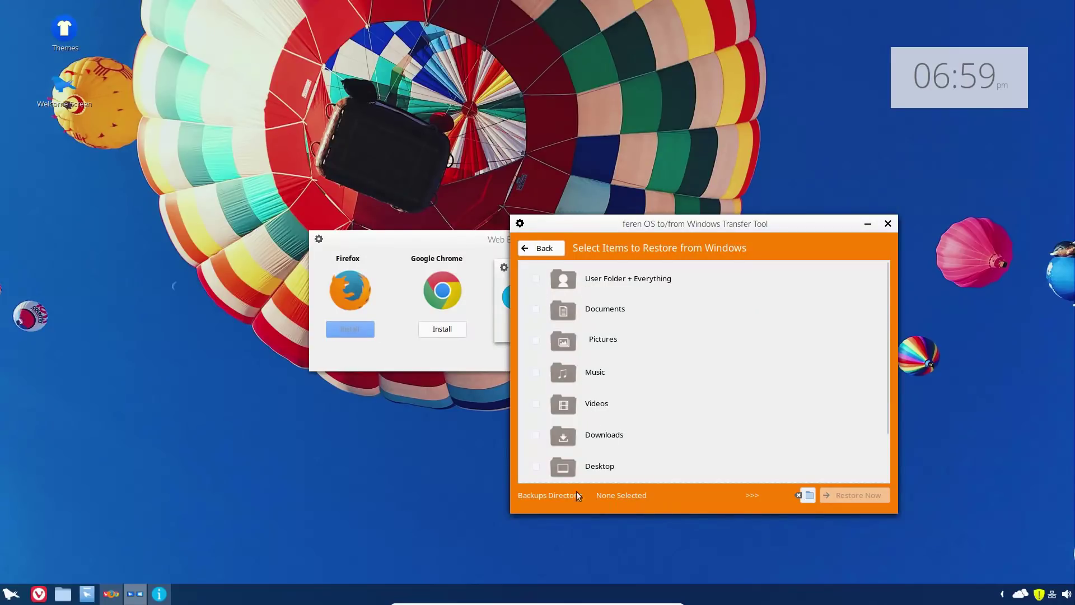
click(809, 495)
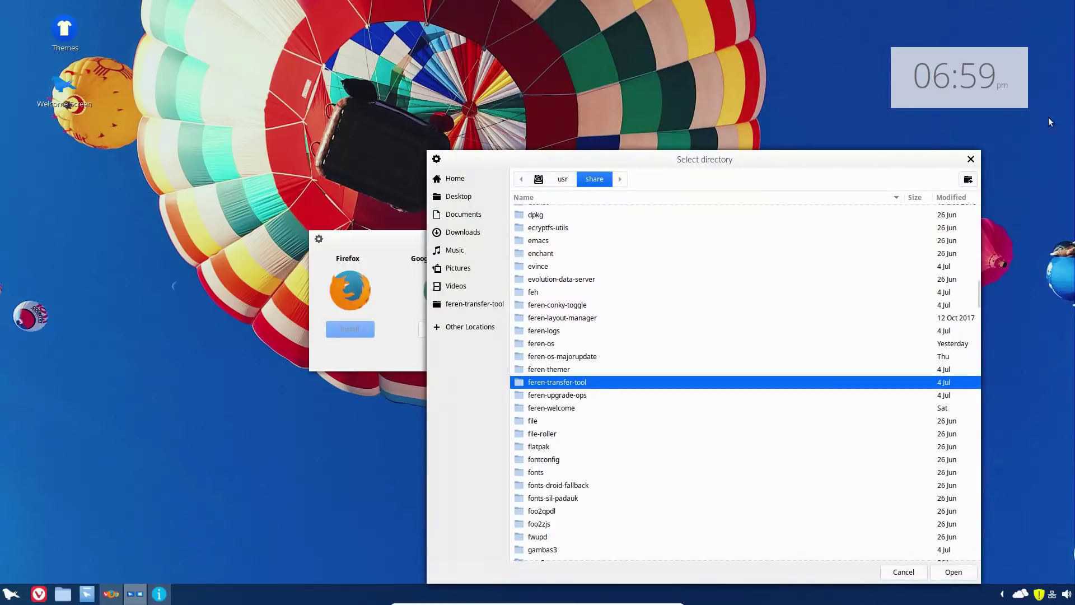
click(977, 160)
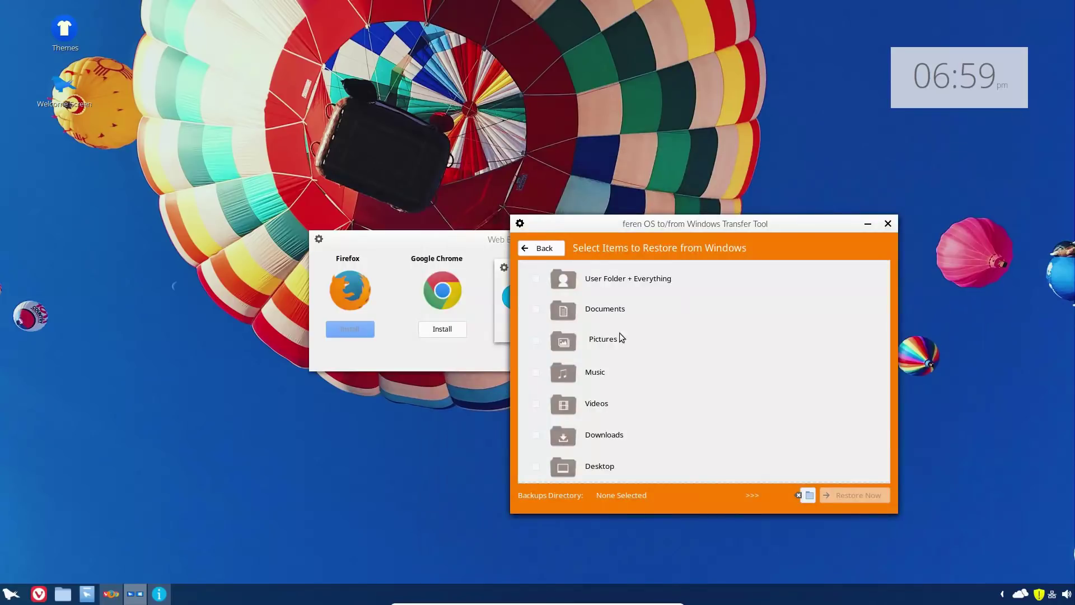
click(552, 248)
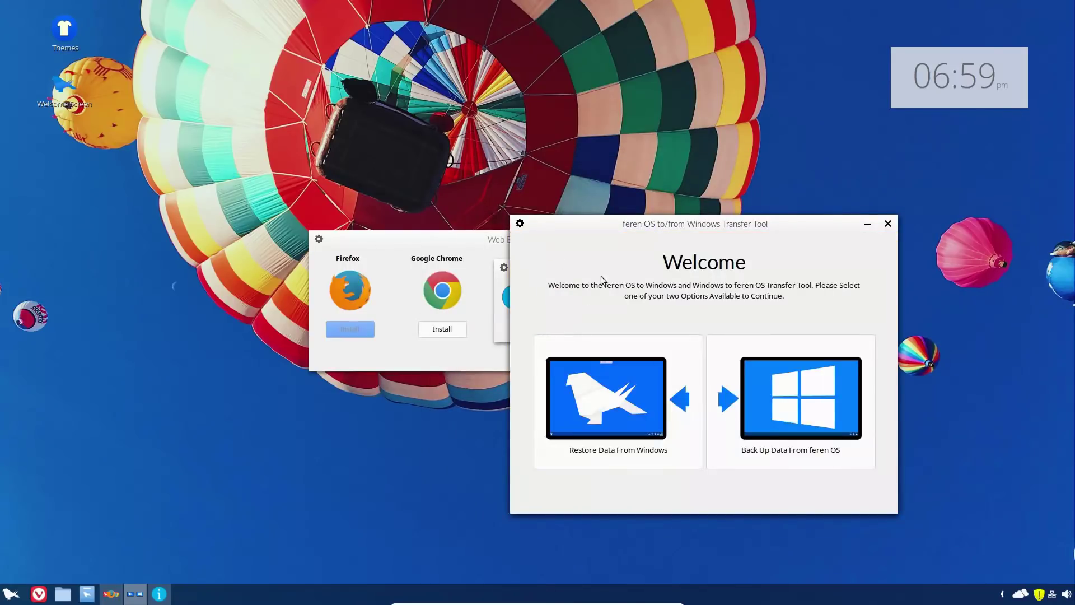
click(642, 420)
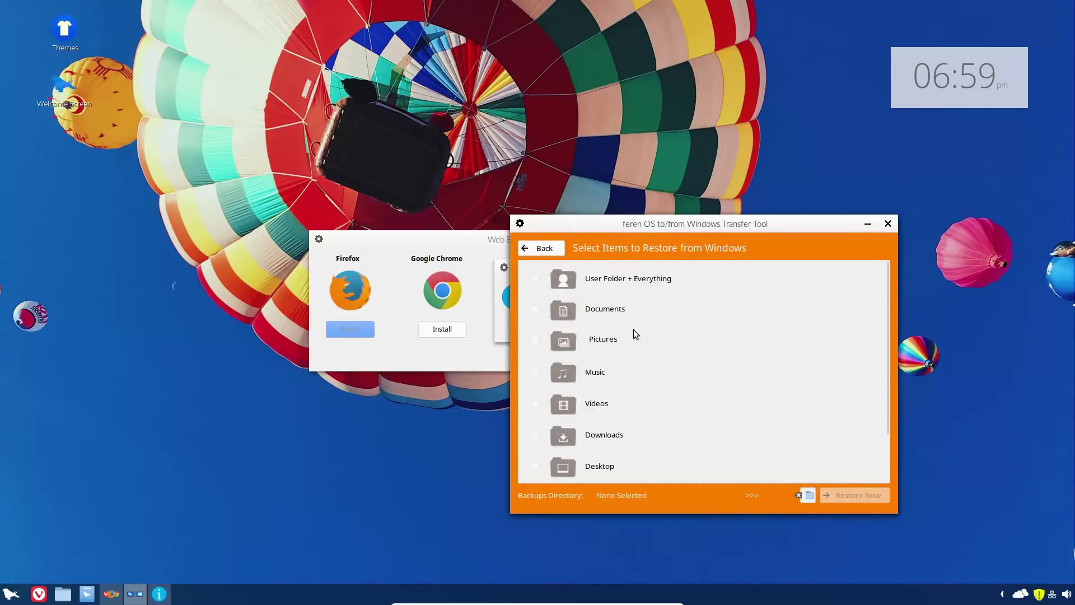
scroll(617, 392, down, 2)
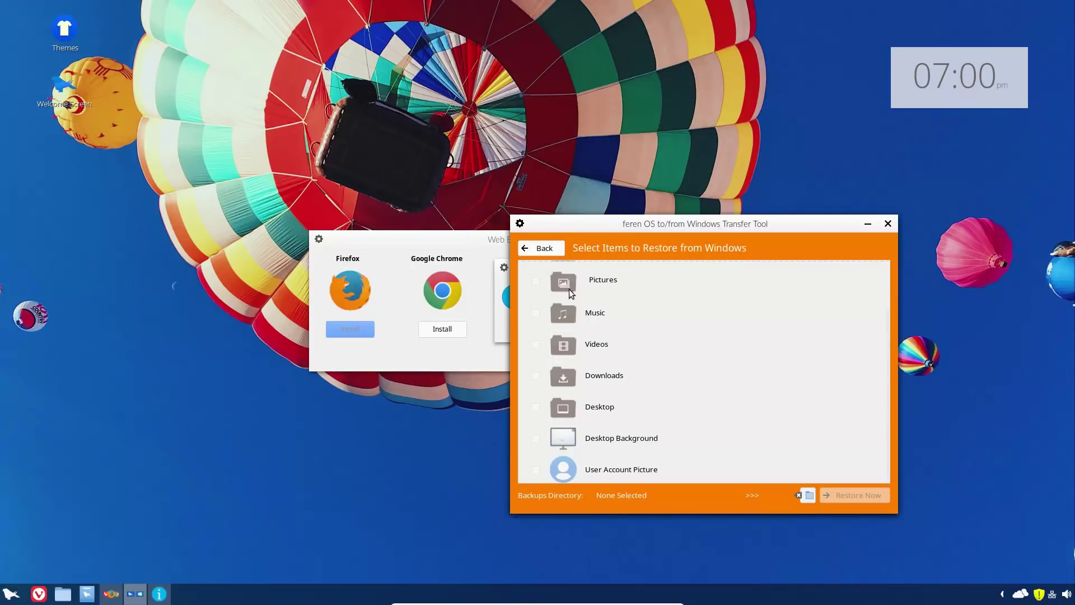
click(549, 246)
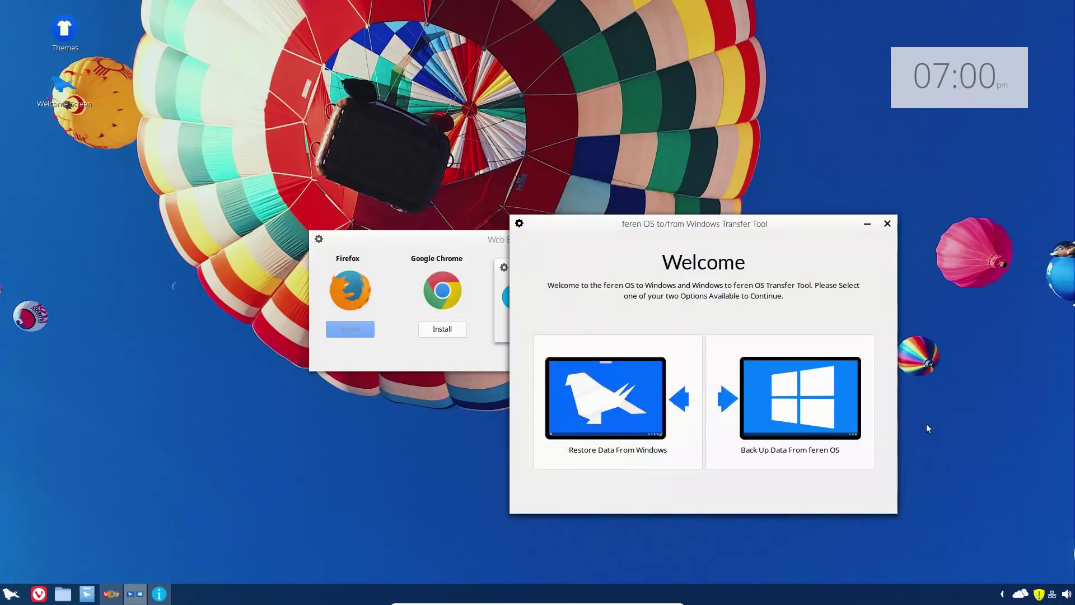
Scroll the backup folder list, then close Transfer Tool and the Firefox success message.
click(784, 408)
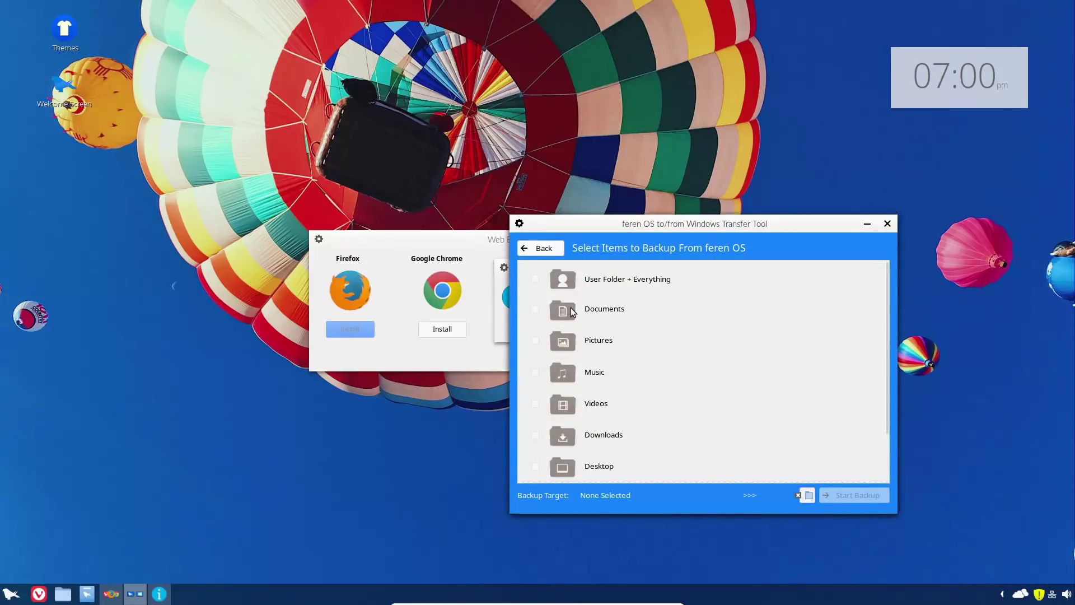
scroll(599, 341, down, 2)
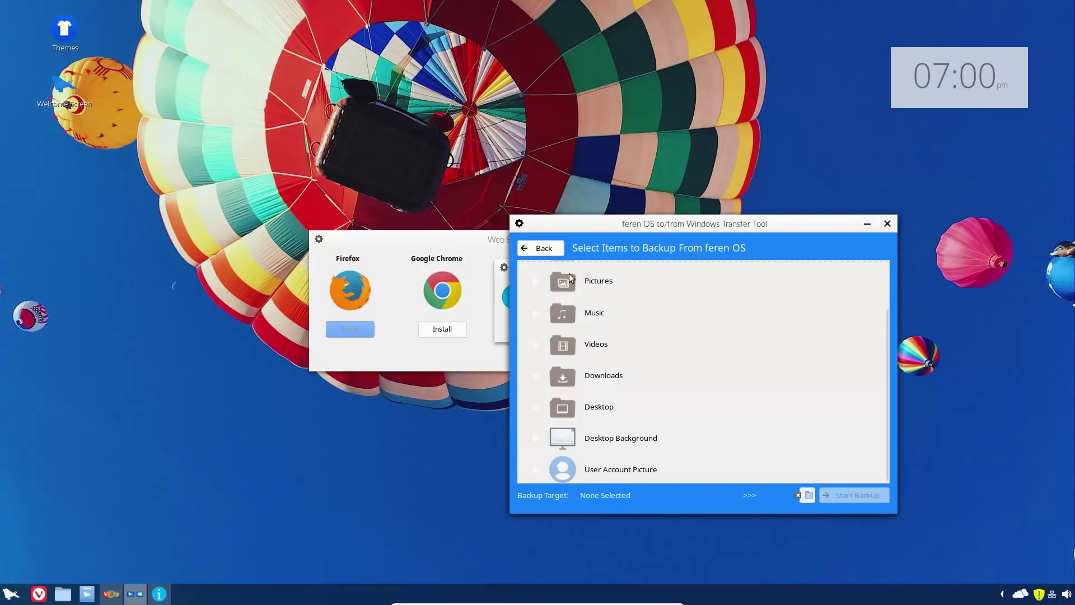
click(541, 248)
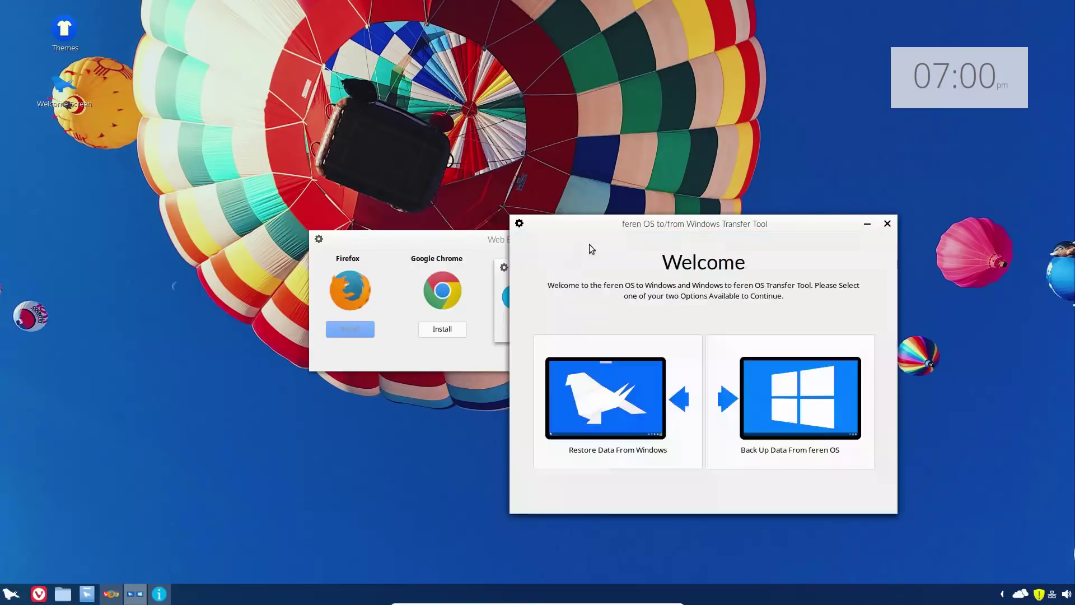
click(888, 224)
click(544, 328)
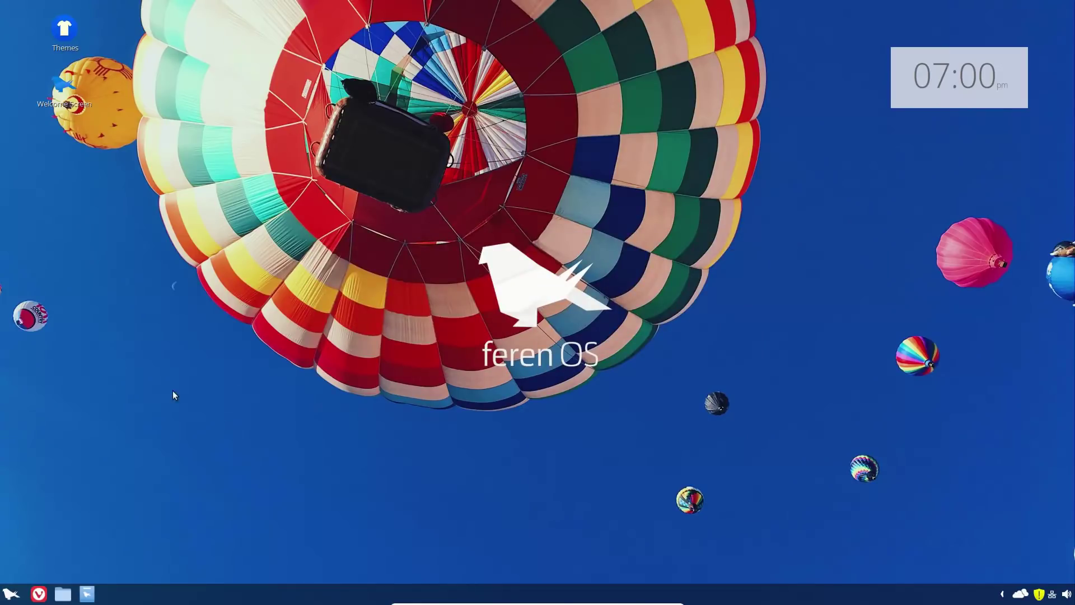
Browse the application menu's categories, then return to the favourites view.
click(11, 594)
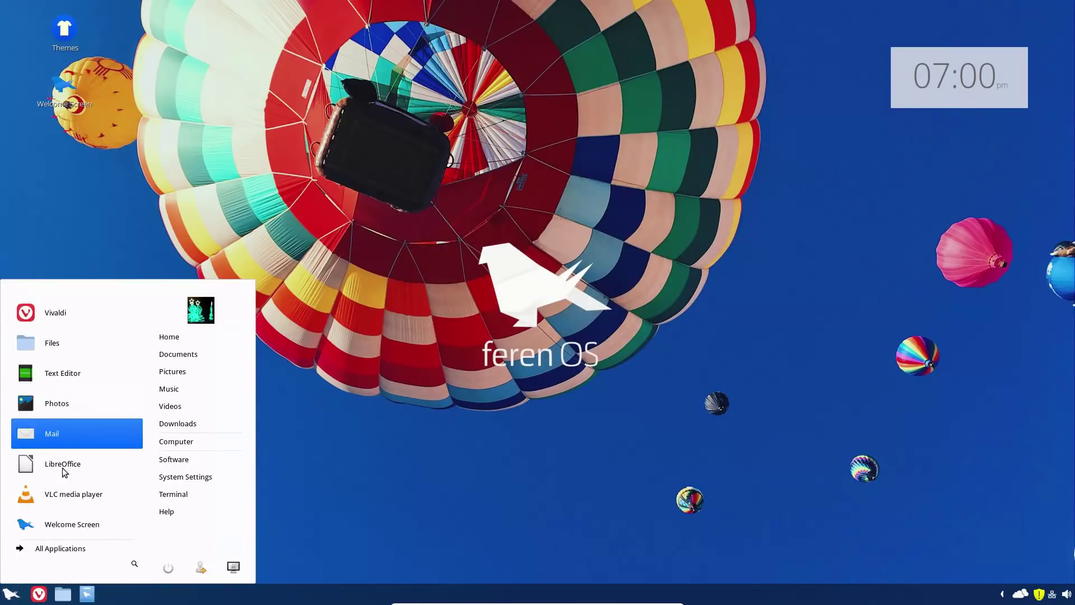
click(56, 547)
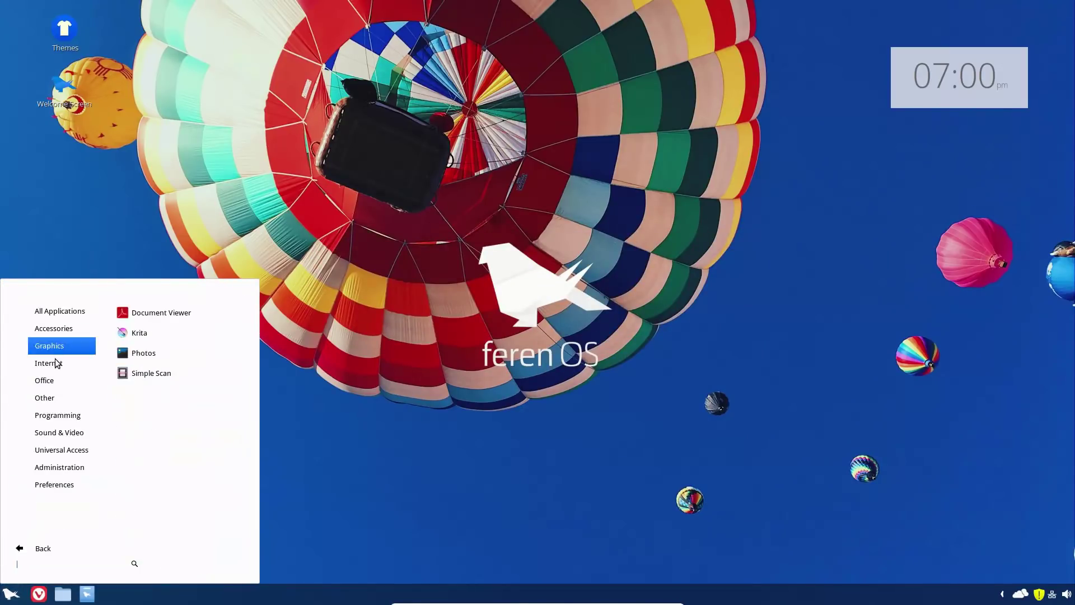
mouse_move(54, 364)
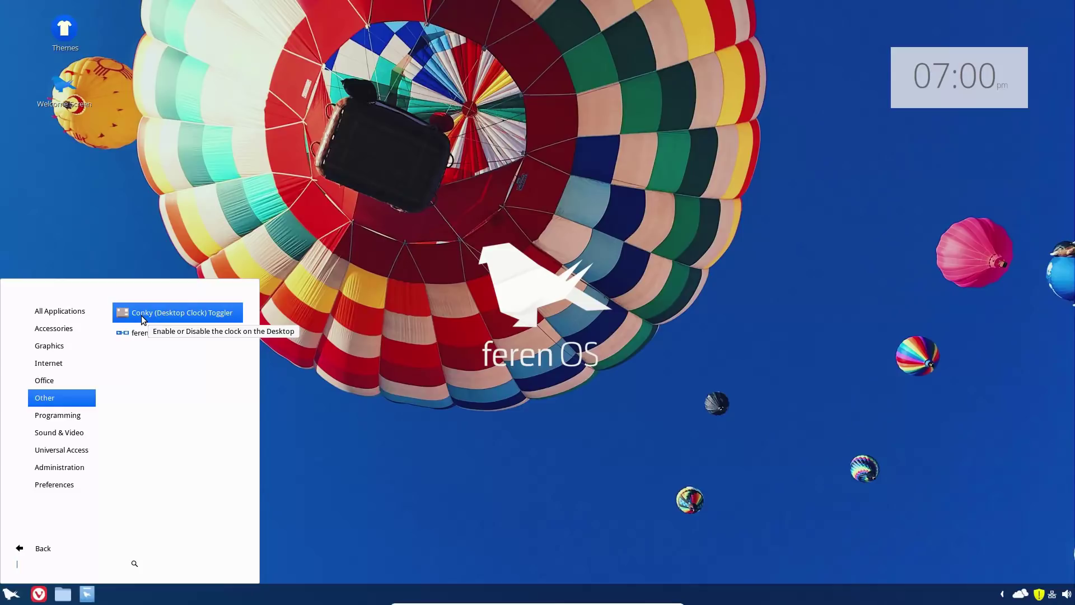
click(19, 552)
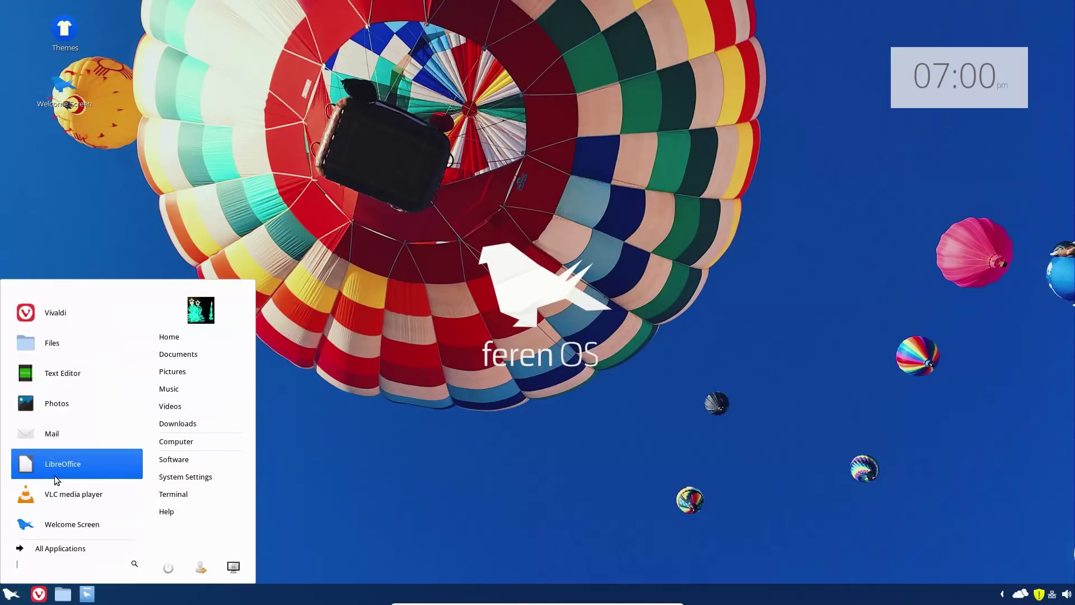
Search 'sett' to open the Applets panel, then reopen the menu's All Applications list.
text(sett)
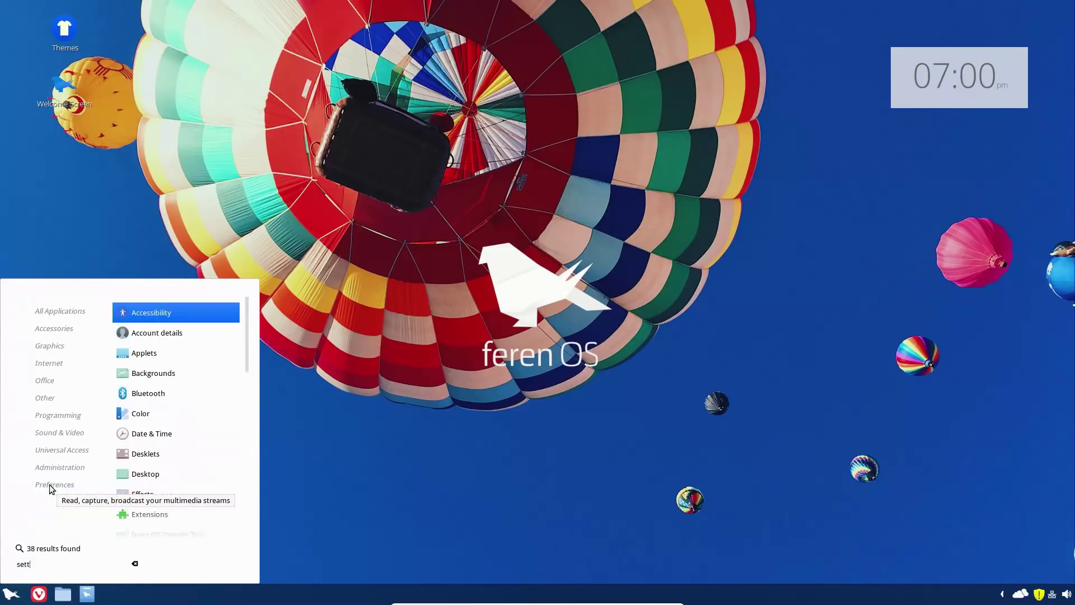
click(316, 356)
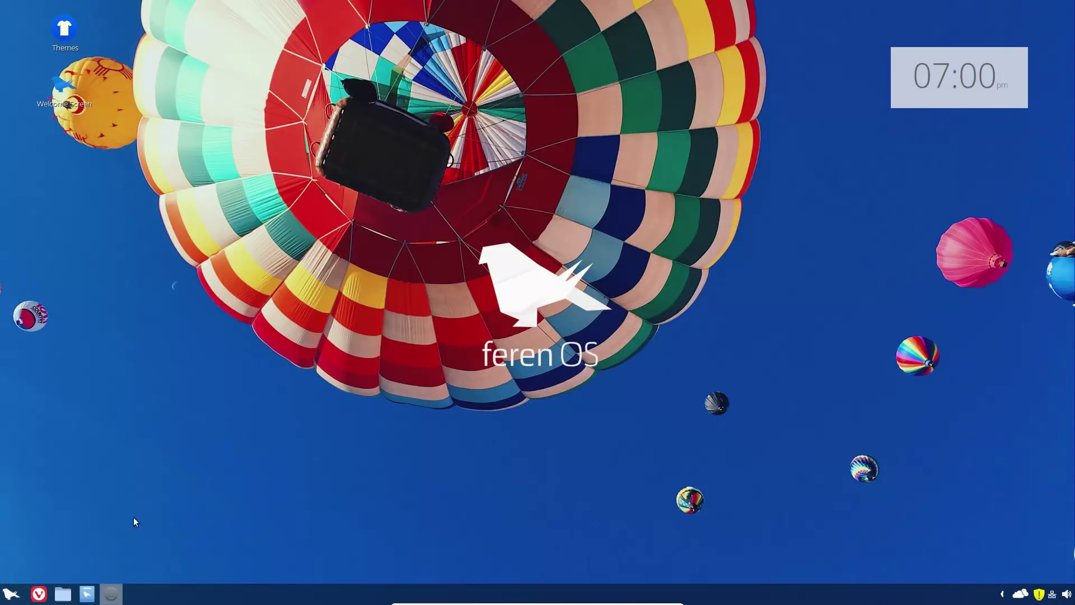
click(12, 593)
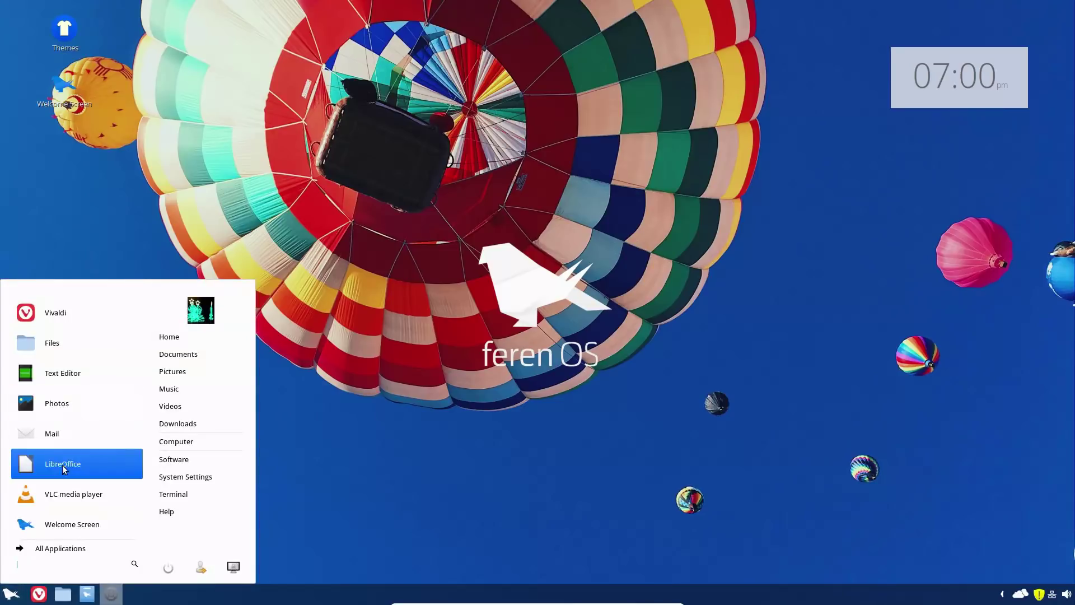
click(54, 548)
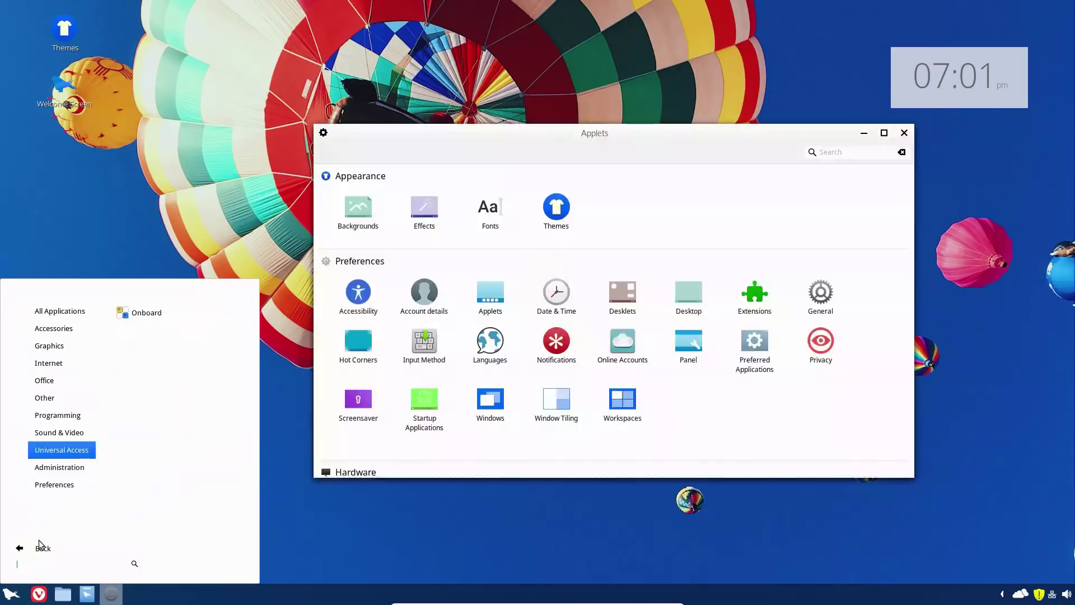
Scroll through the installed applets in the Applets Manage list.
click(40, 548)
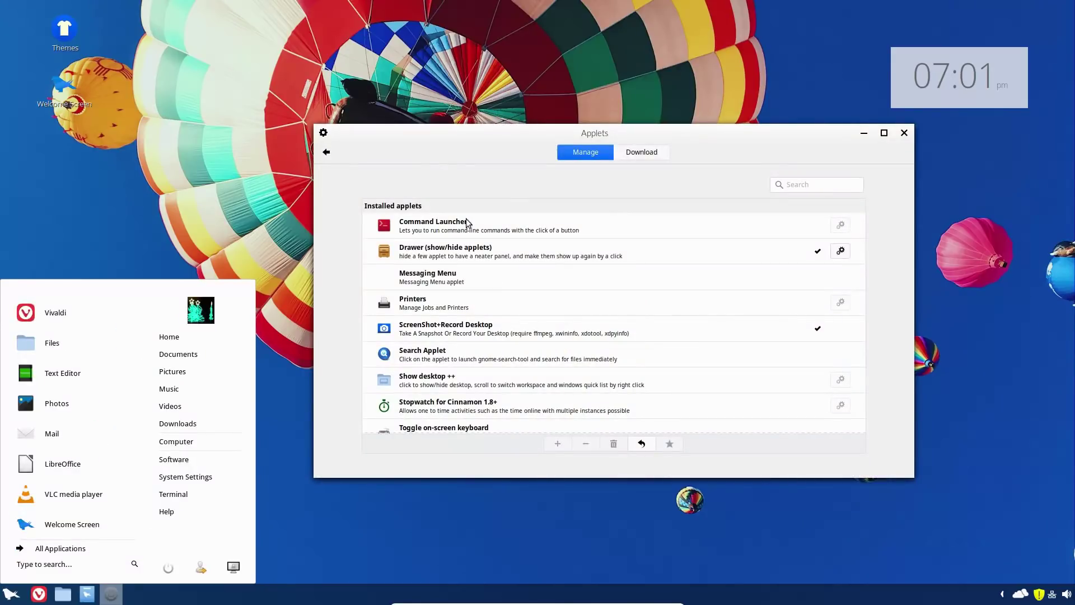
scroll(513, 286, down, 1)
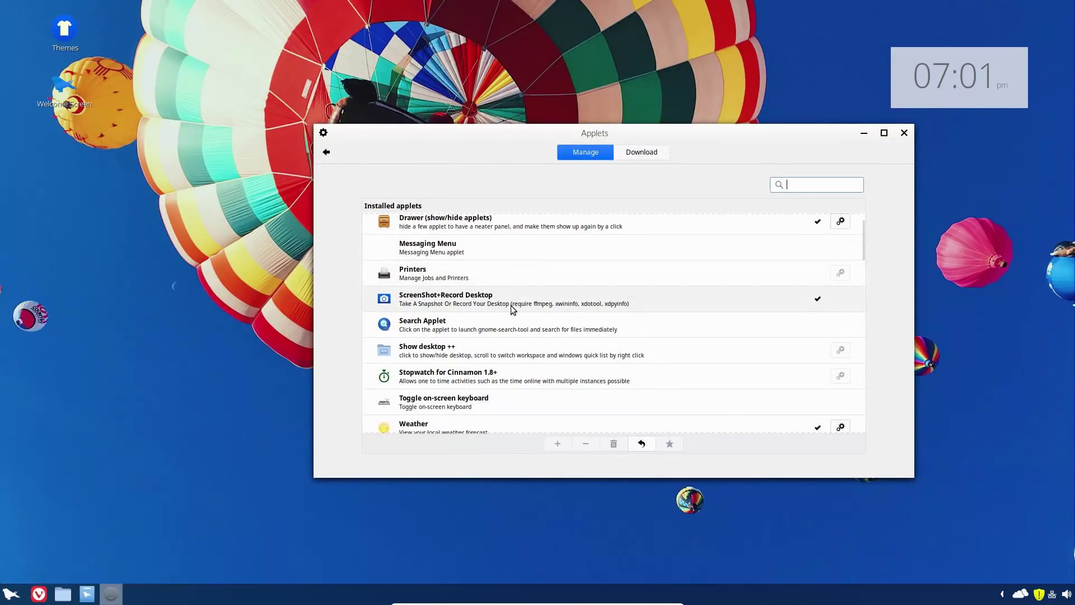
scroll(513, 308, down, 2)
scroll(475, 368, down, 15)
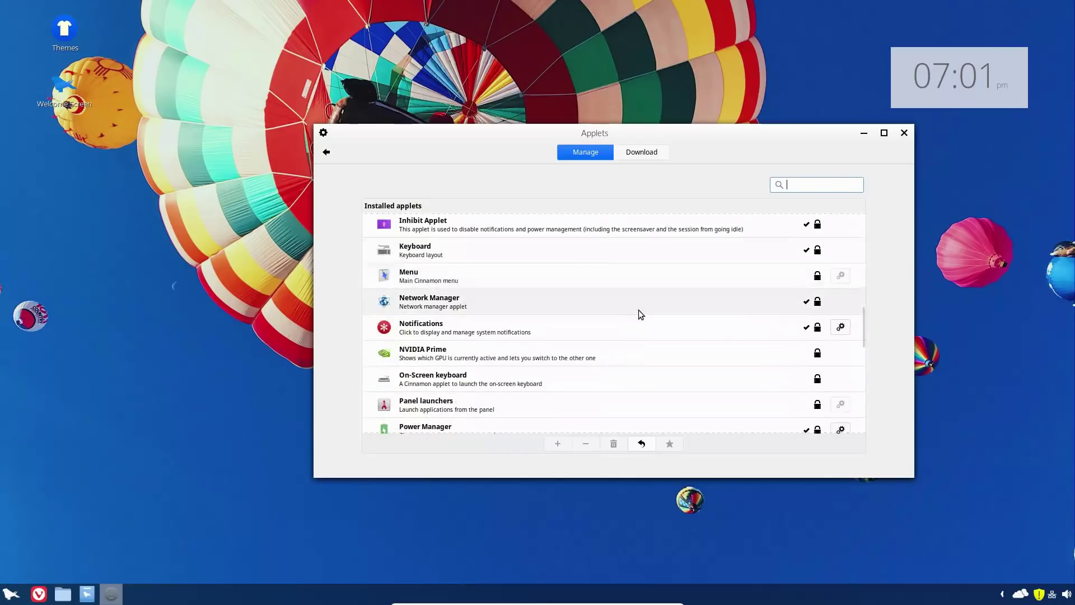
scroll(639, 311, down, 15)
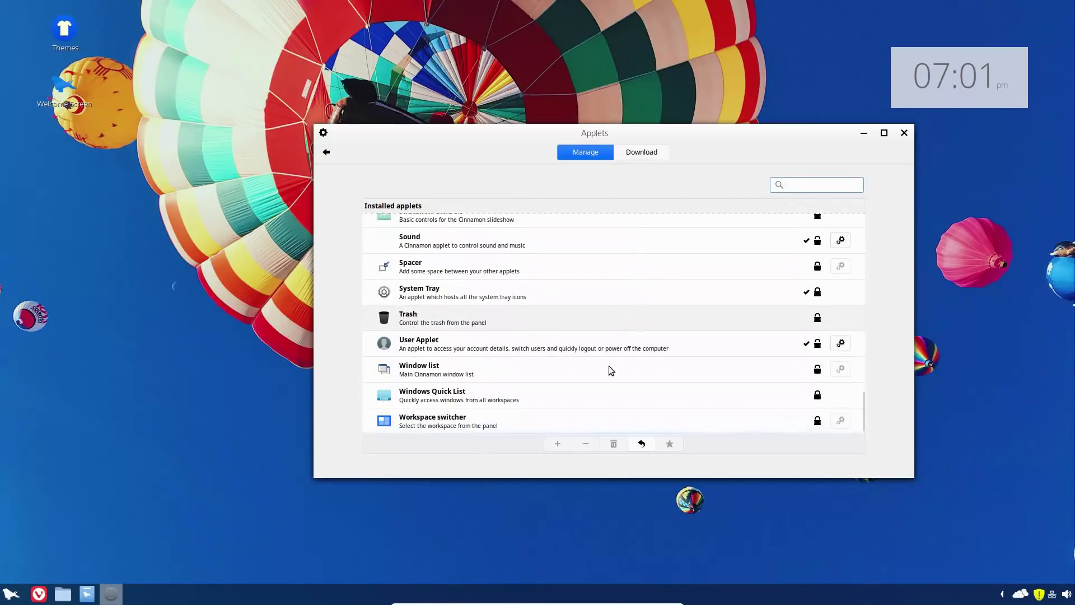
drag(862, 394, 830, 275)
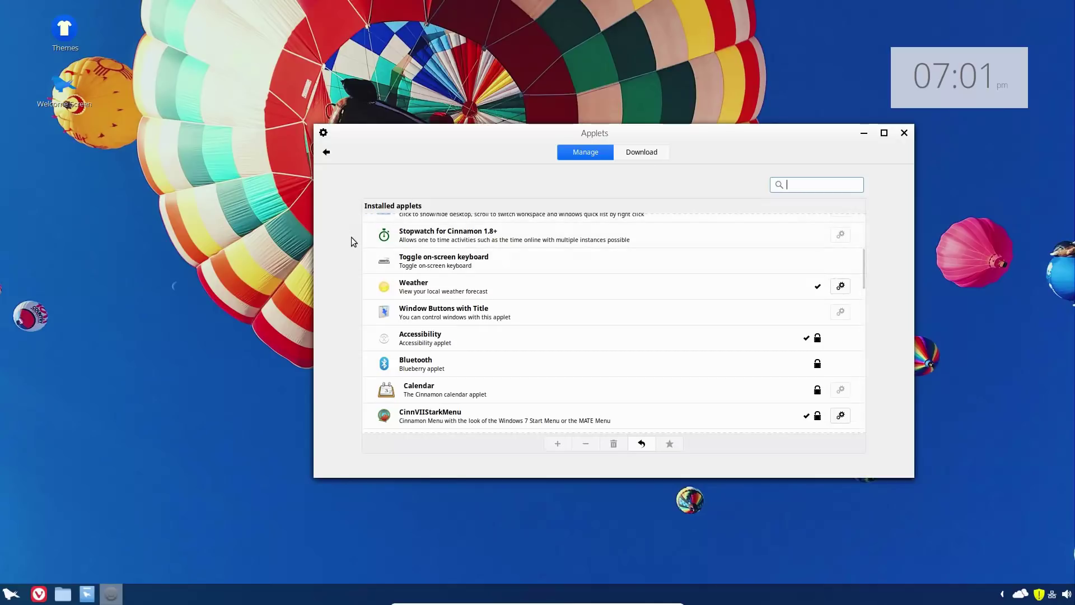
scroll(516, 336, down, 6)
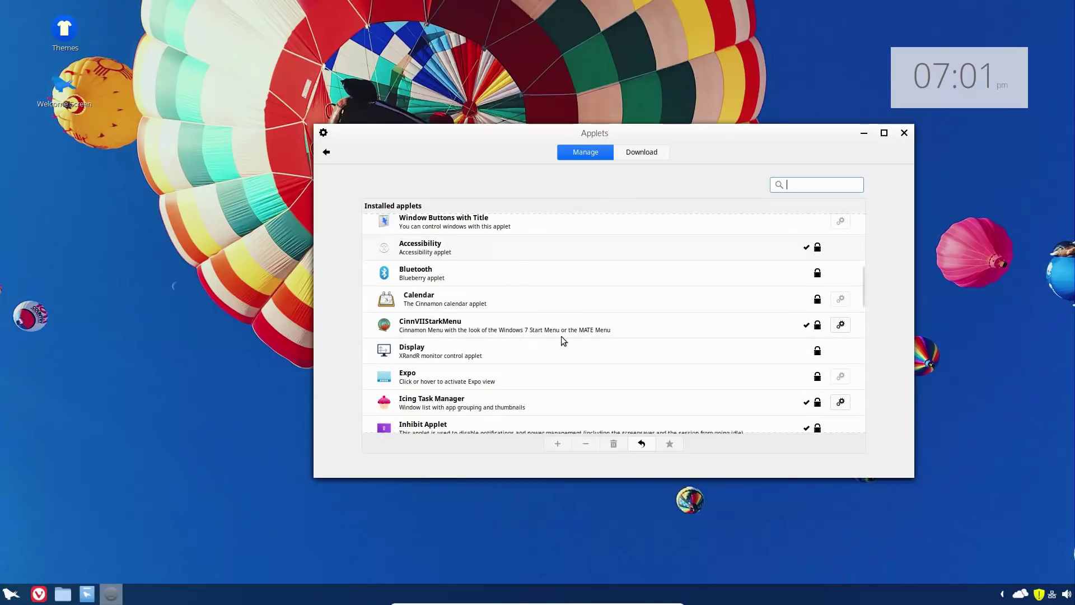
scroll(598, 336, down, 2)
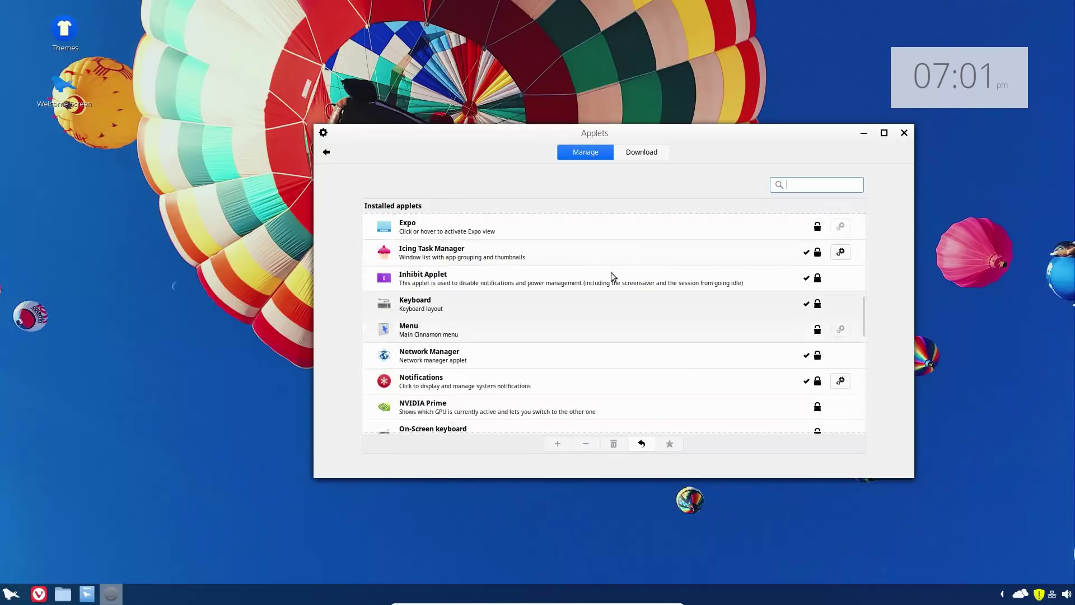
Show downloadable applets, accept refreshing the applet cache, and open System Settings.
click(649, 153)
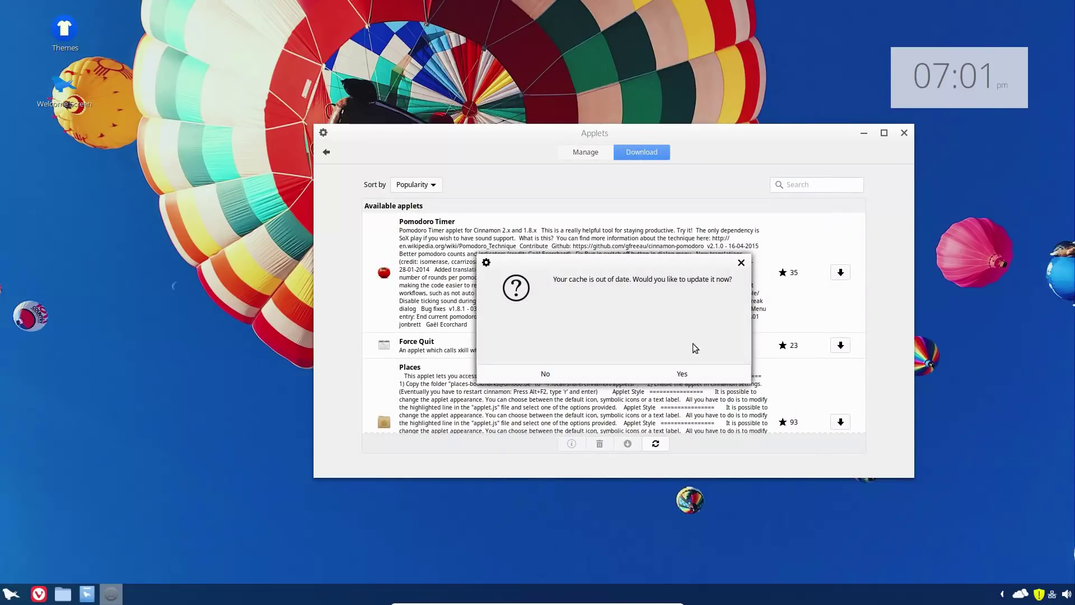
click(683, 373)
click(12, 593)
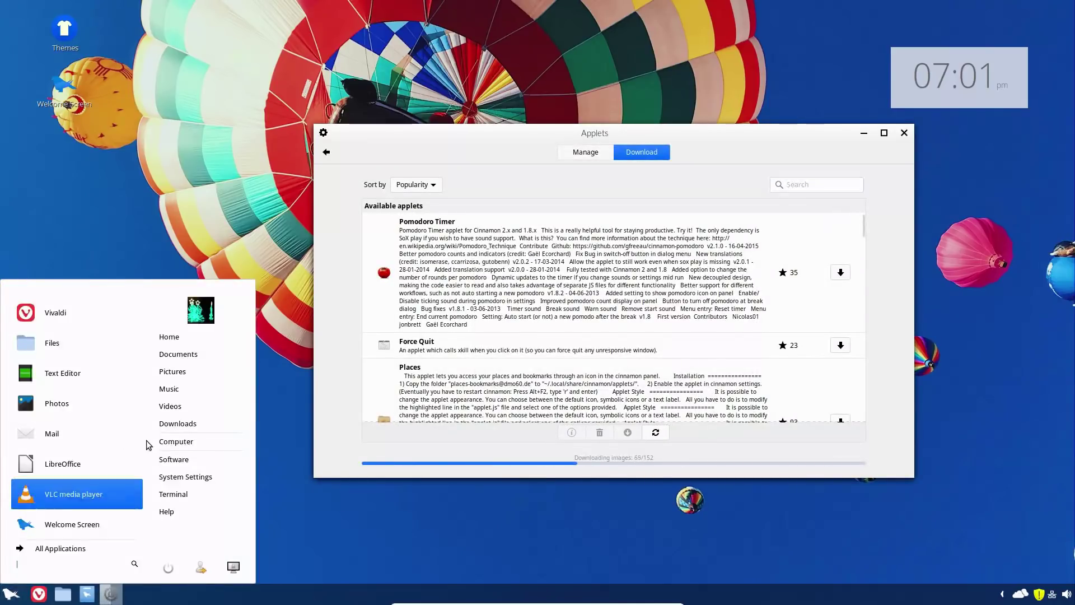
click(185, 481)
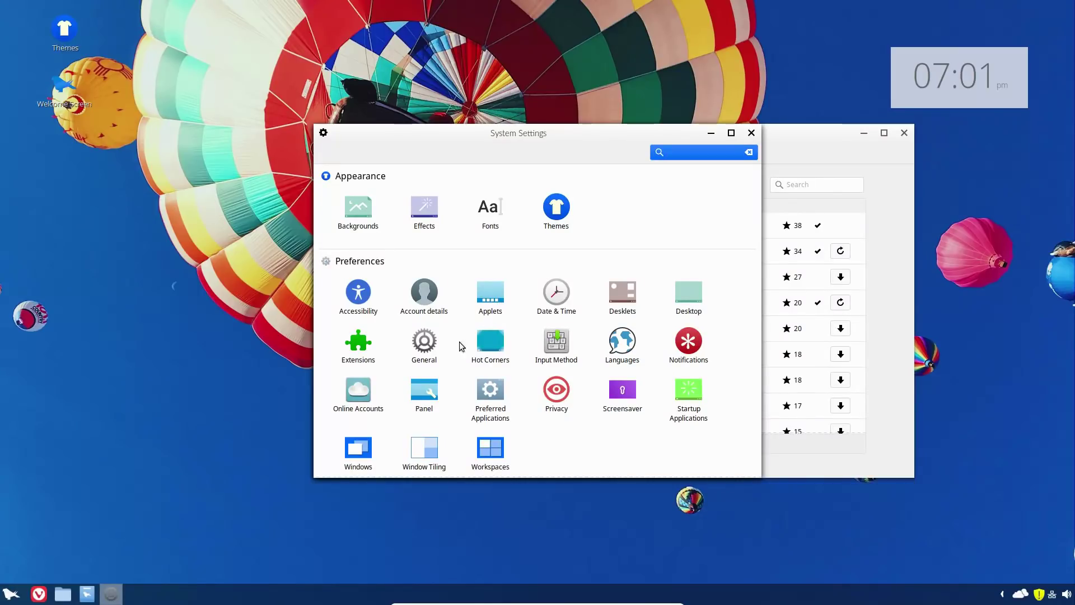
Look over the Panel and Applets settings pages, then open the Desklets manager.
click(430, 396)
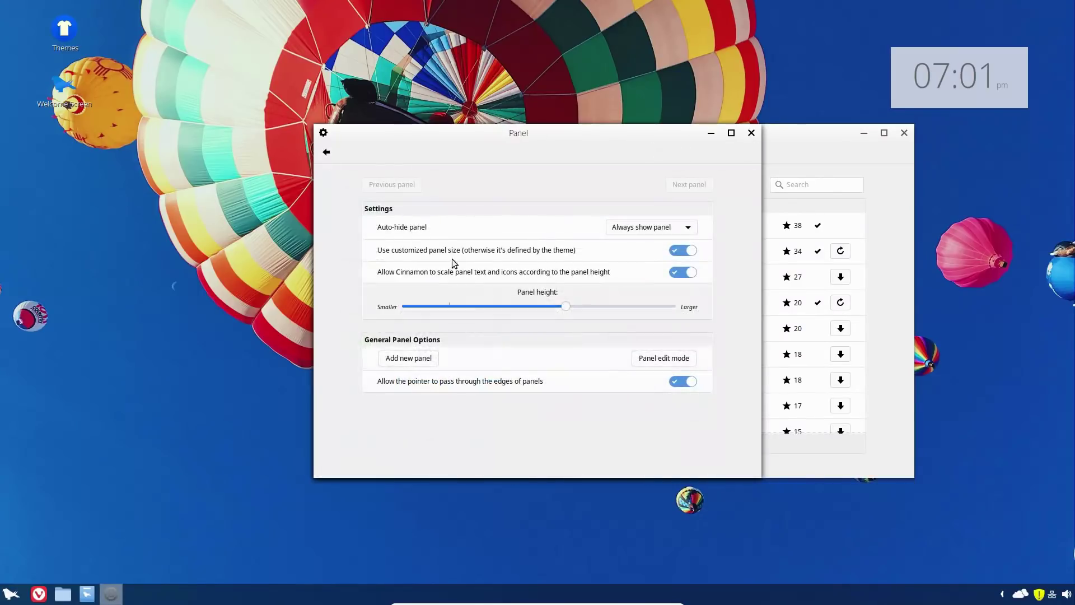
click(326, 154)
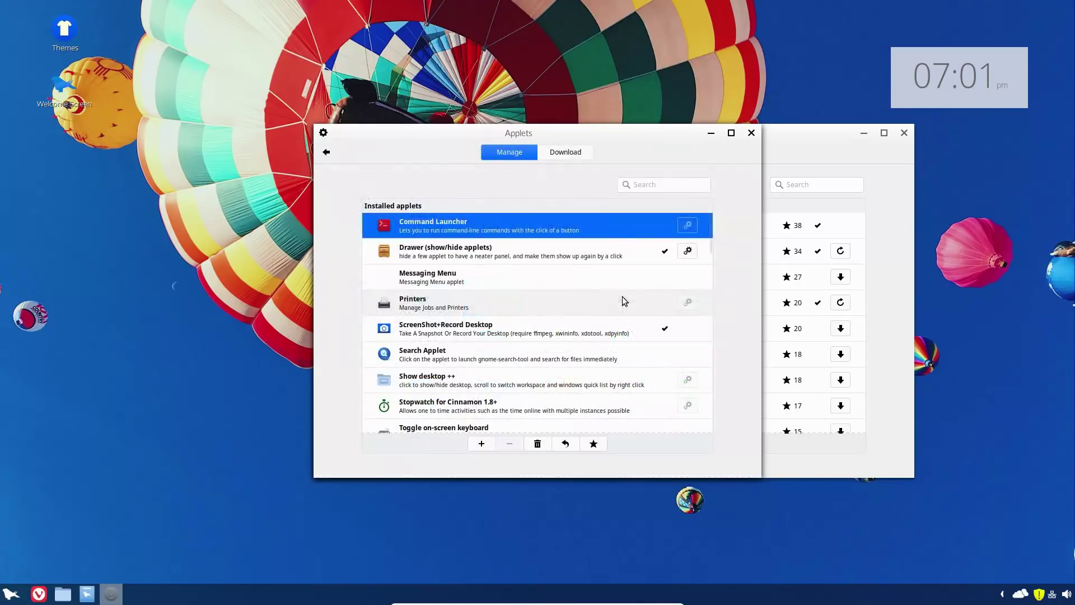
click(327, 154)
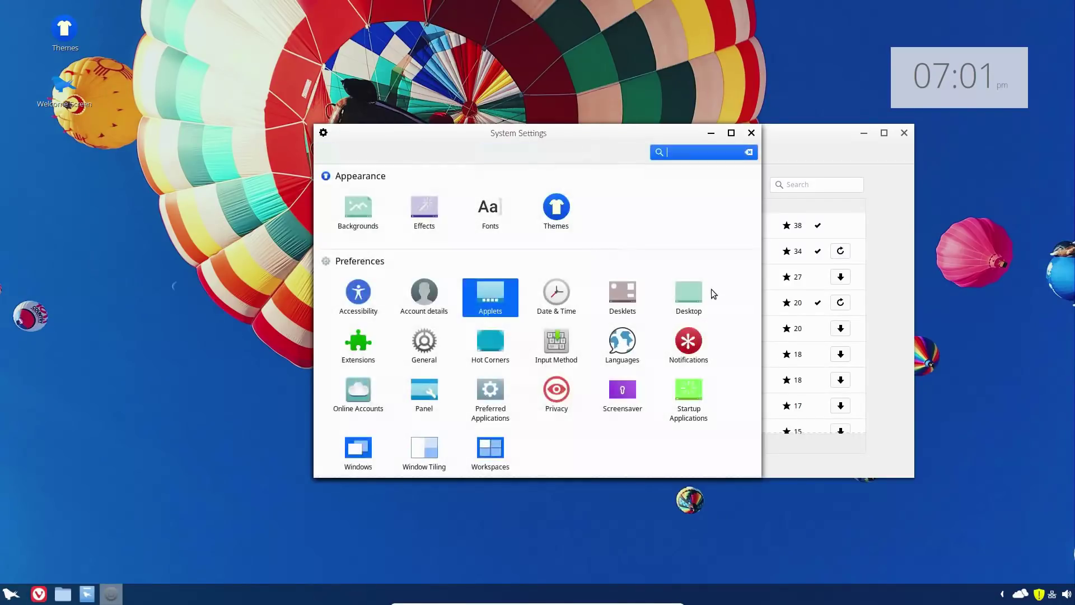
click(606, 301)
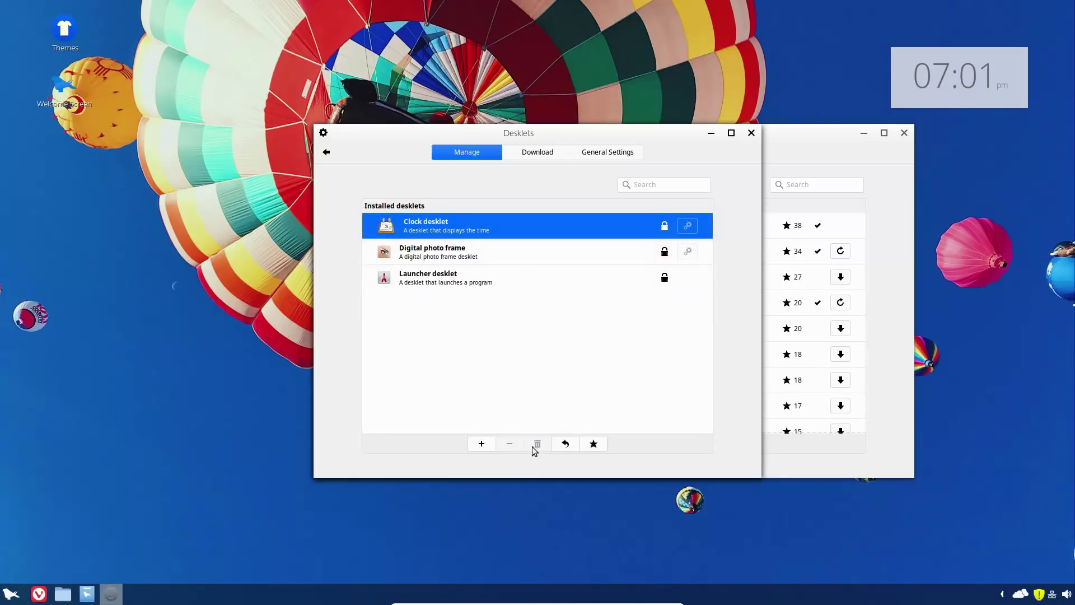
Add a Clock desklet and place it on the right, below the existing clock.
click(485, 446)
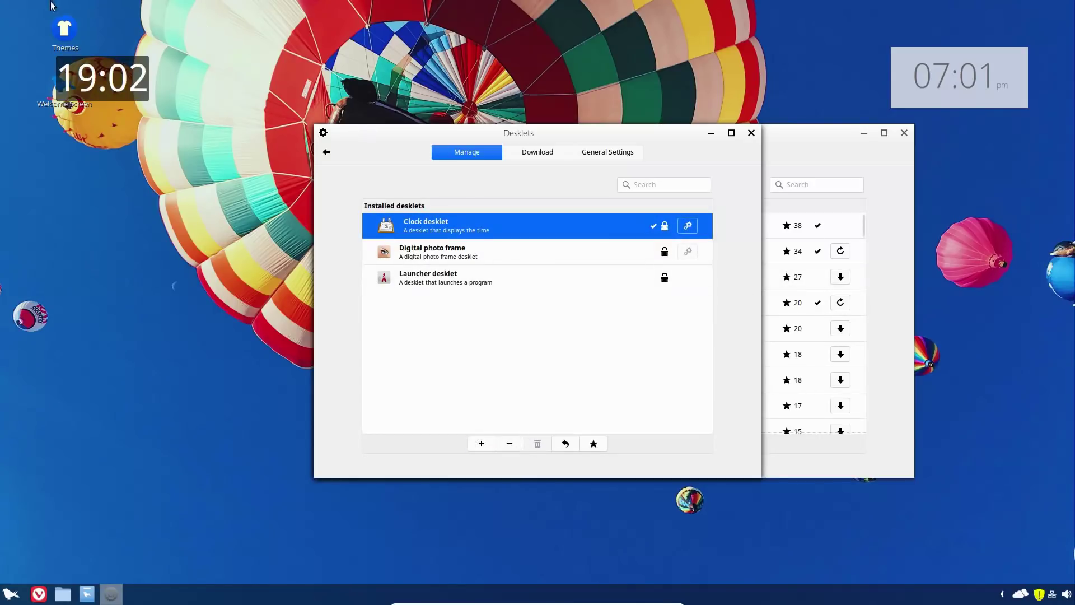
drag(115, 80, 1013, 158)
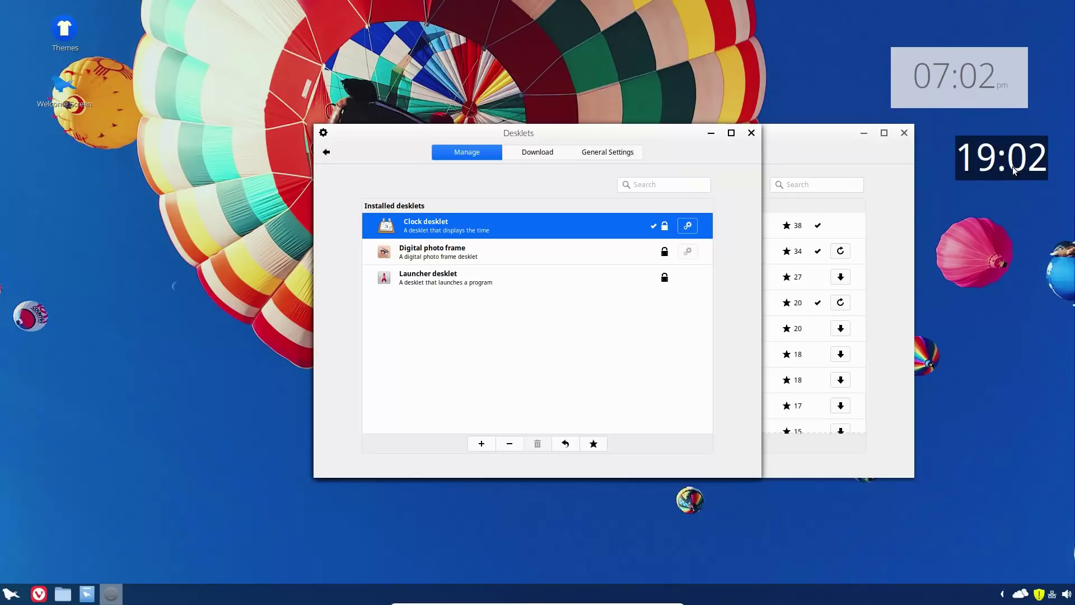
right_click(1014, 170)
Configure the new clock desklet so its text colour is green.
click(912, 183)
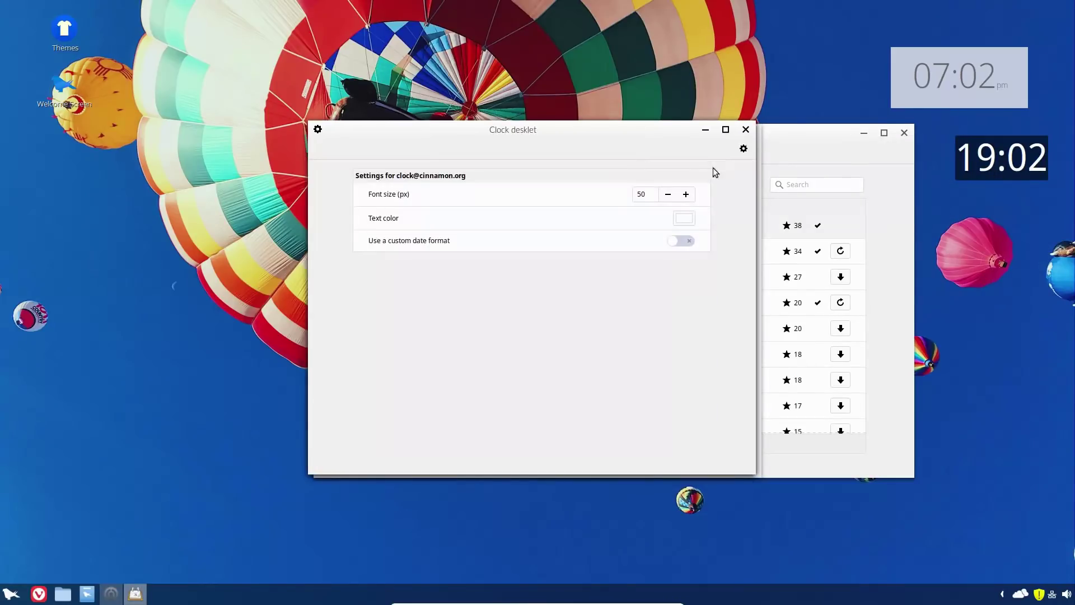
click(677, 241)
click(678, 241)
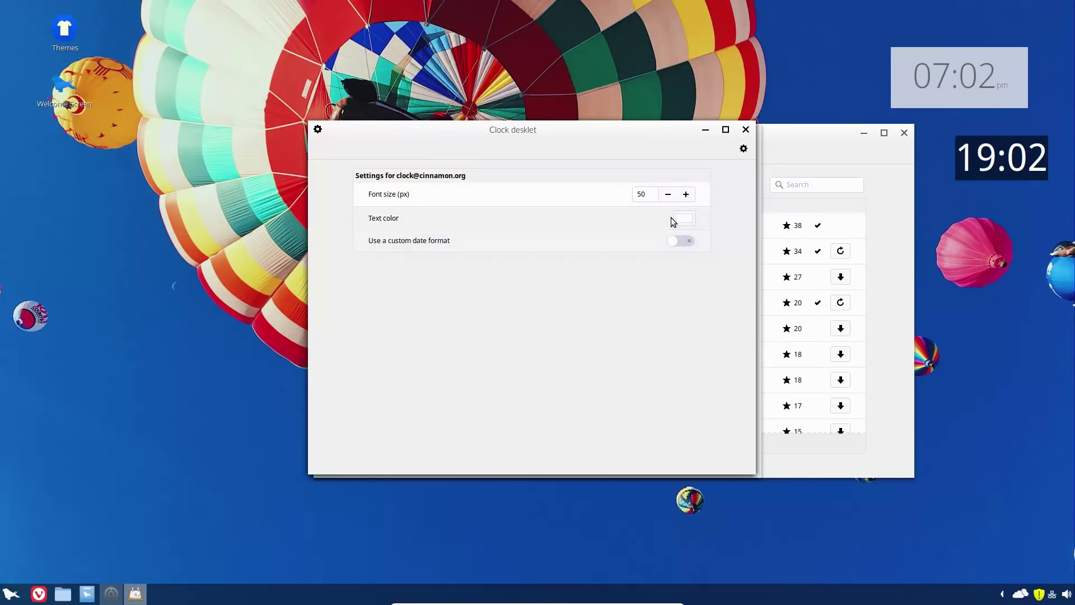
click(689, 217)
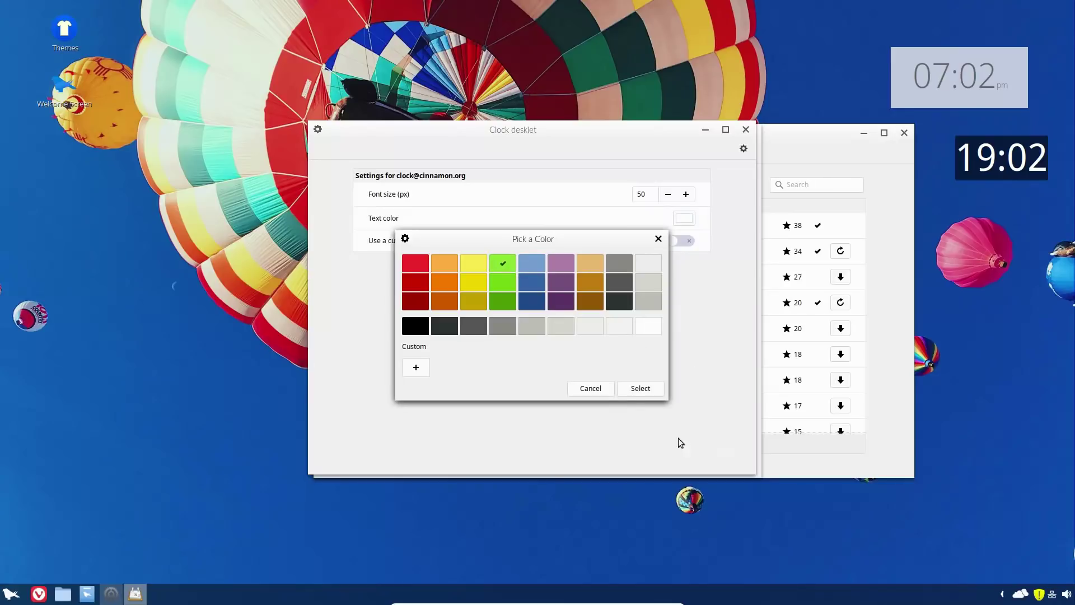
click(640, 388)
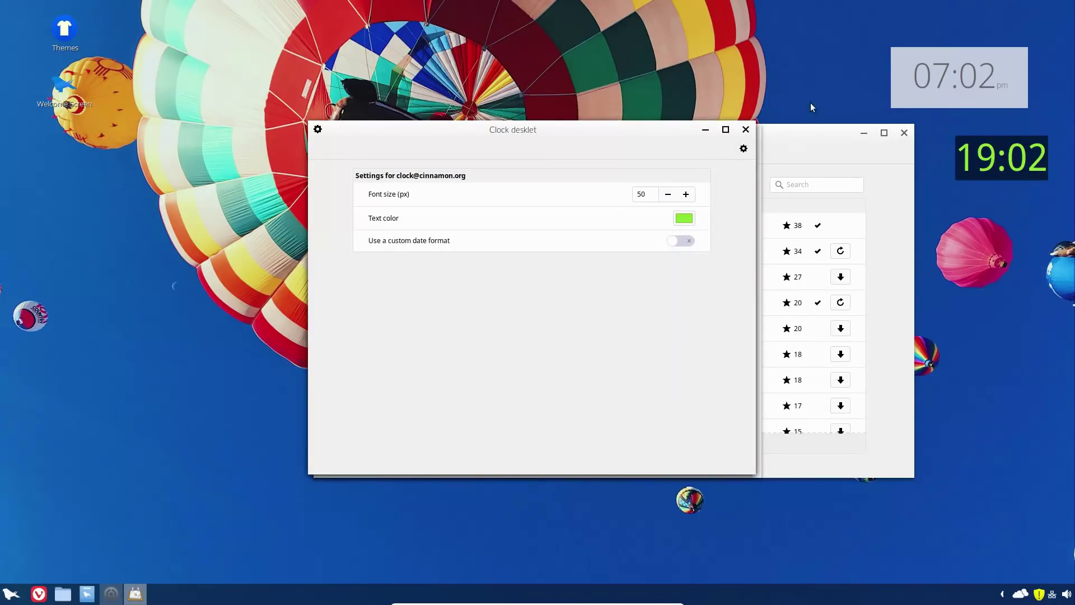
Close the clock desklet settings, the Desklets manager and the applets window.
click(746, 129)
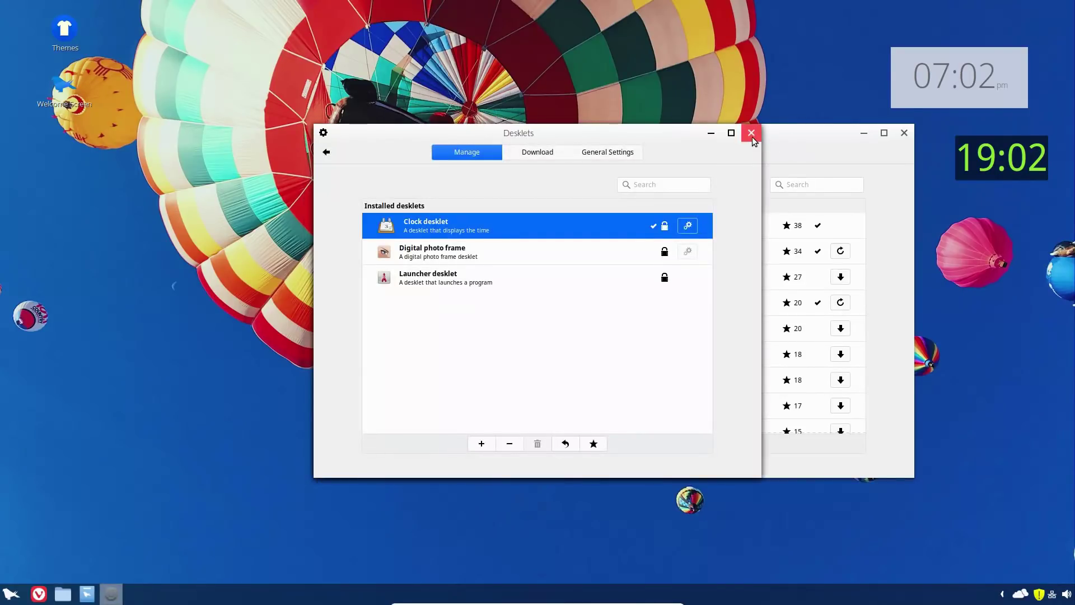
click(751, 132)
click(904, 133)
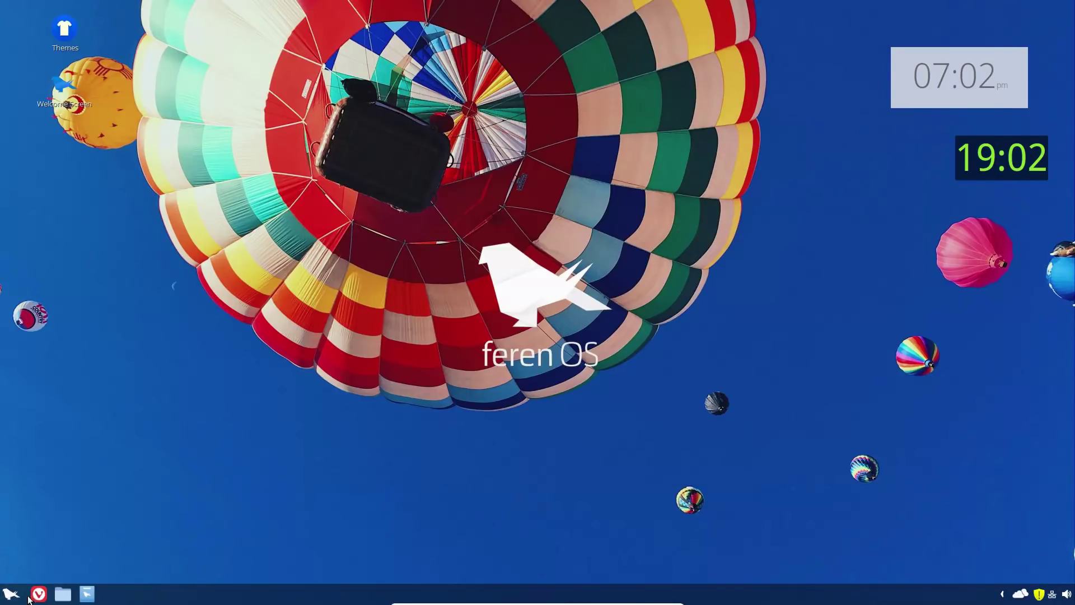
Launch Software Sources from the menu's Administration category.
click(11, 593)
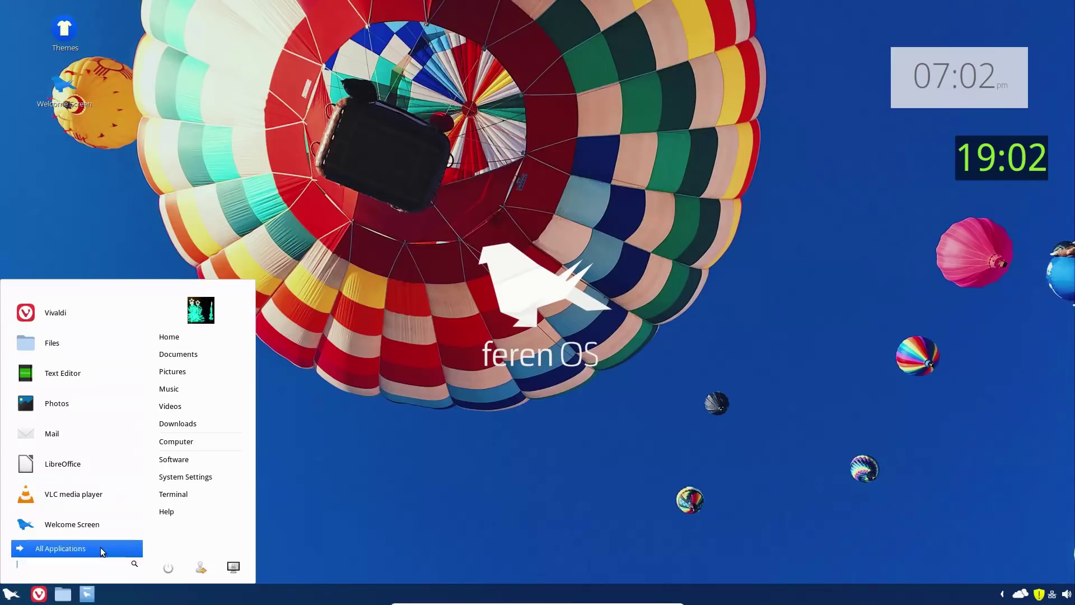
click(61, 548)
mouse_move(73, 357)
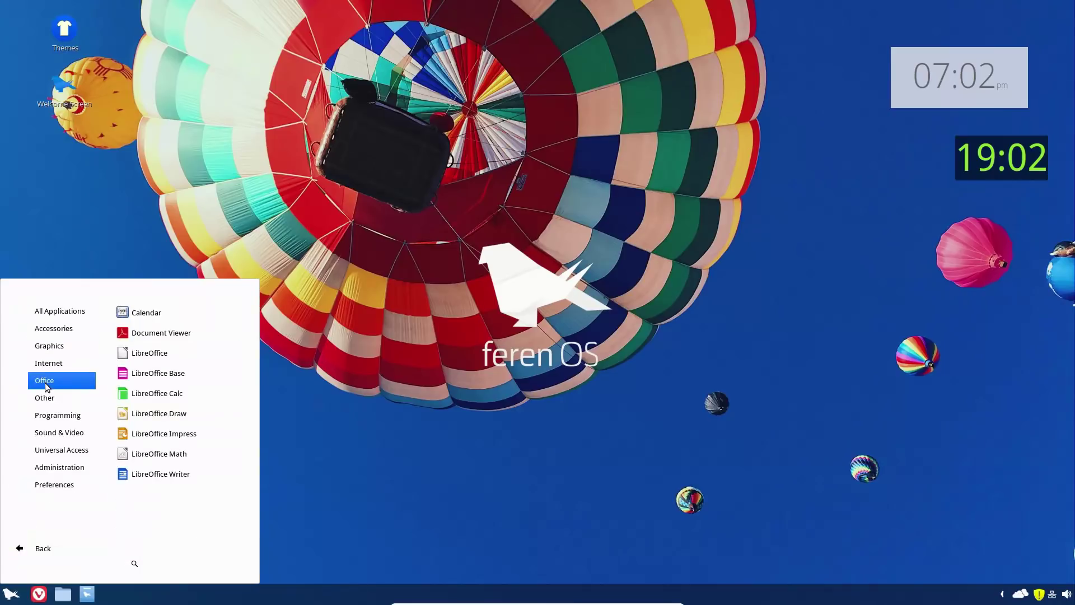
mouse_move(46, 396)
mouse_move(52, 417)
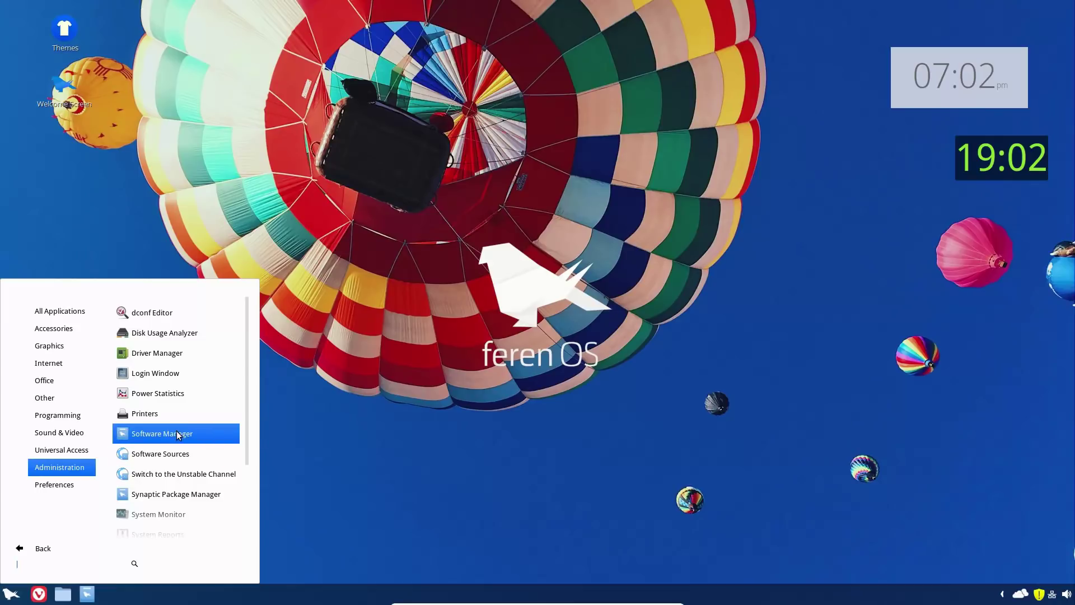
click(169, 454)
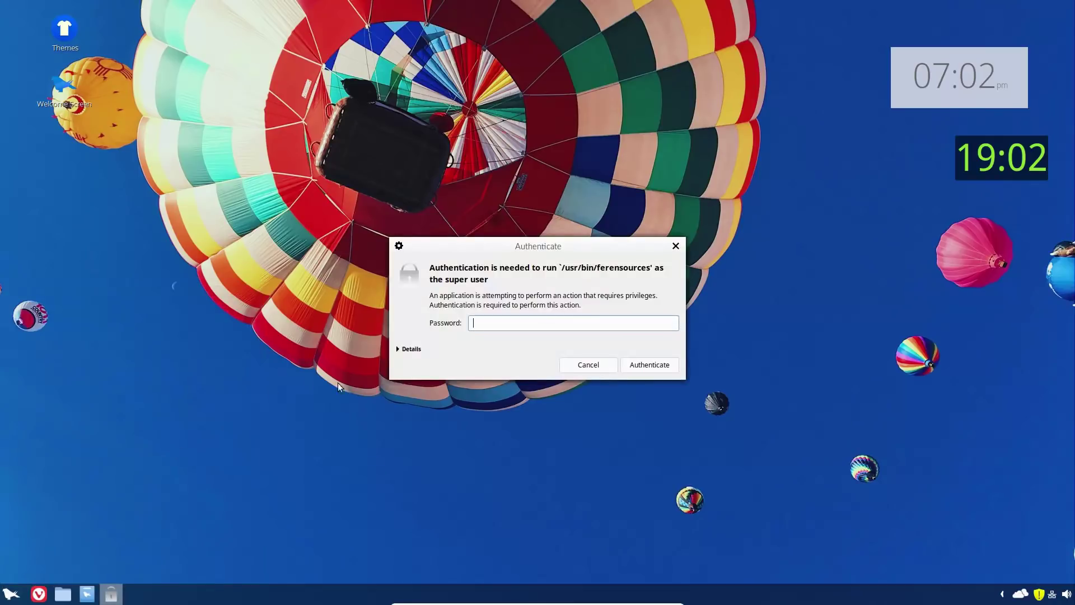
Enter the administrator password to authenticate Software Sources.
text(***)
key(Return)
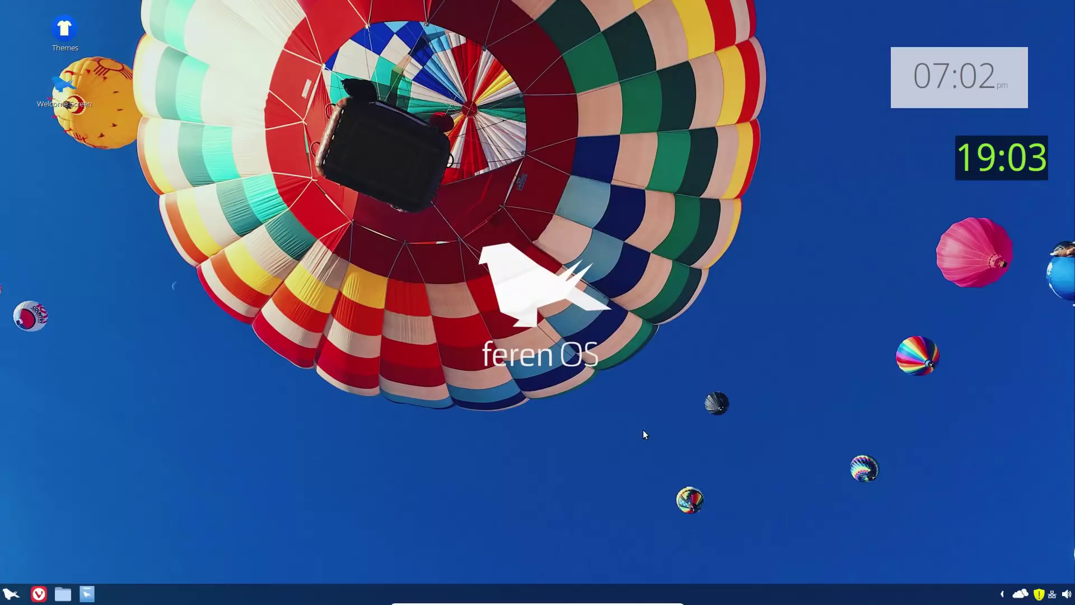
click(11, 593)
Open Software Sources from System Settings and authenticate with the administrator password.
click(196, 476)
scroll(632, 395, down, 6)
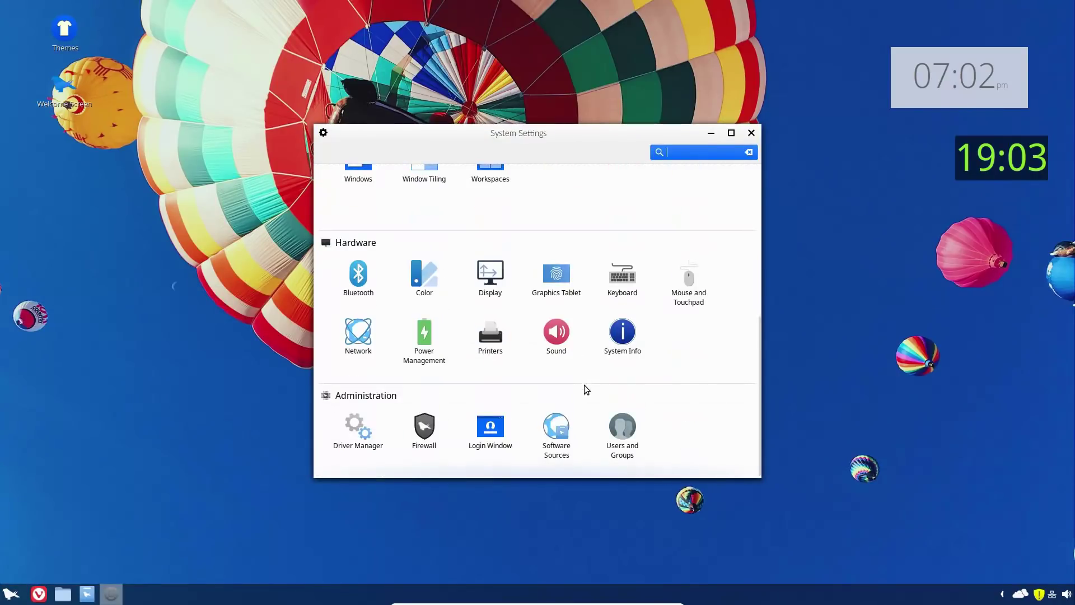
click(553, 437)
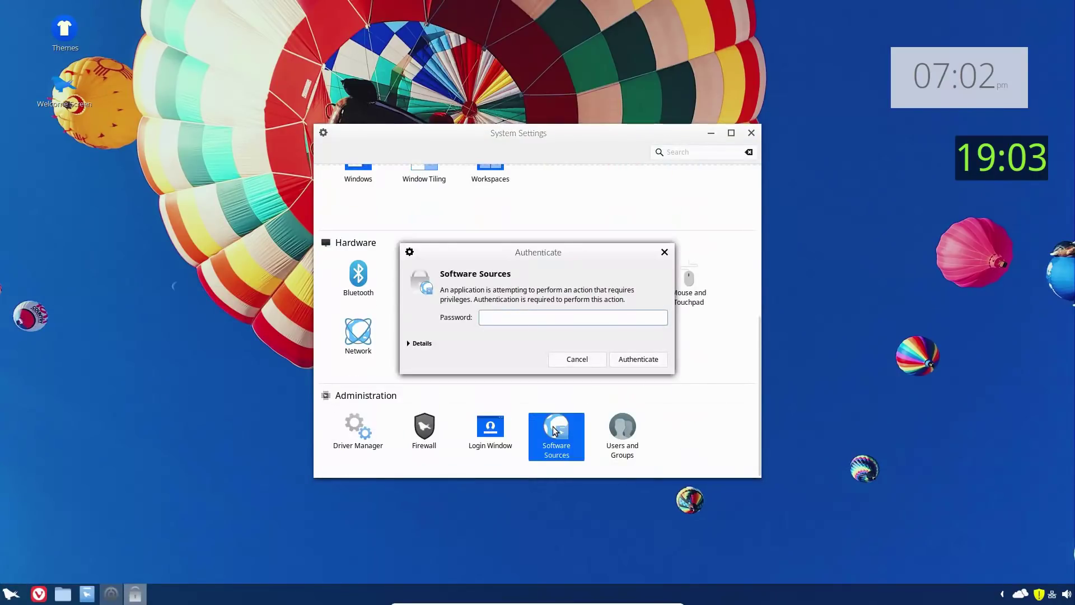
text(****)
key(Return)
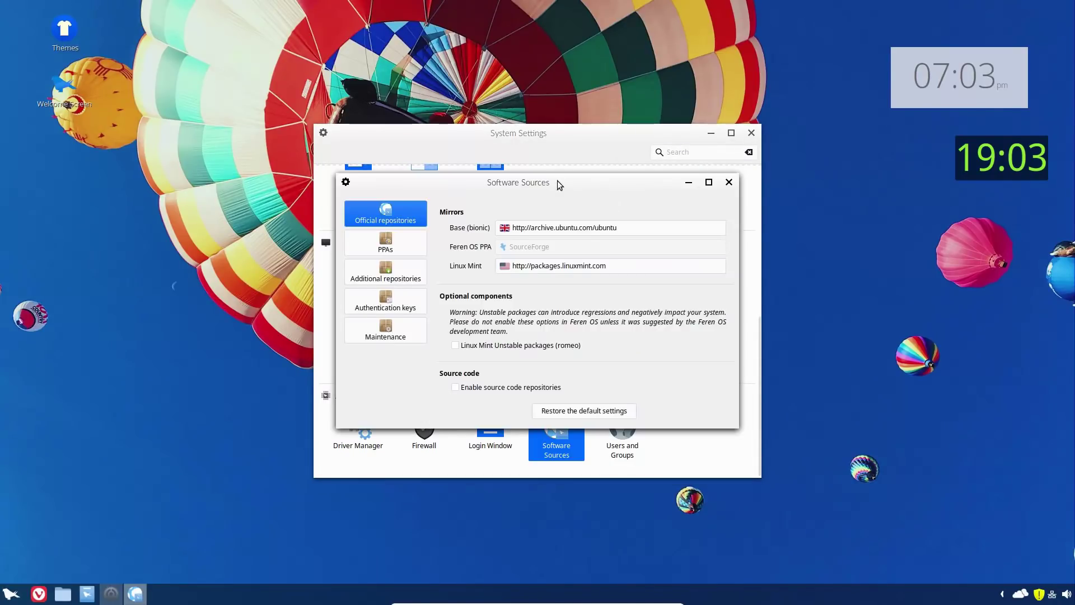
Show the PPAs list in a maximized Software Sources window, then close it and System Settings.
drag(559, 184, 619, 161)
click(437, 226)
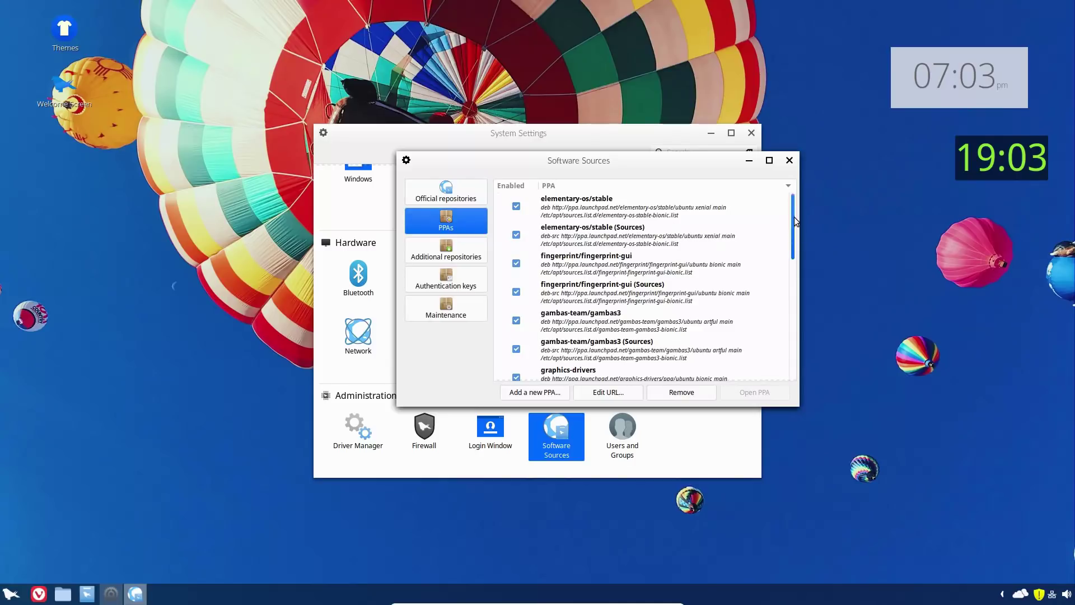
drag(794, 218, 789, 335)
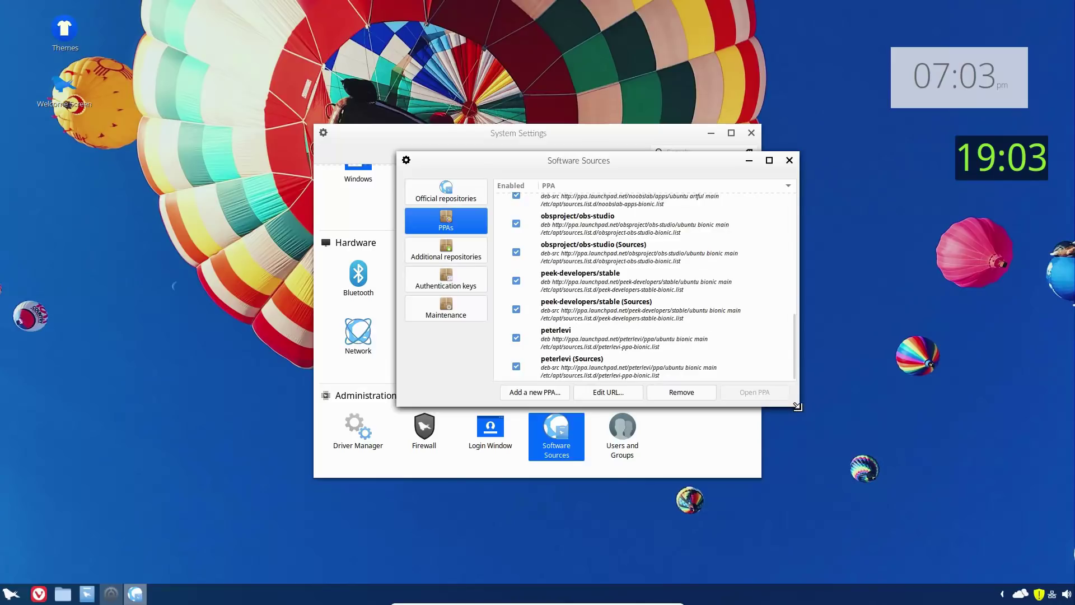
drag(800, 405, 939, 599)
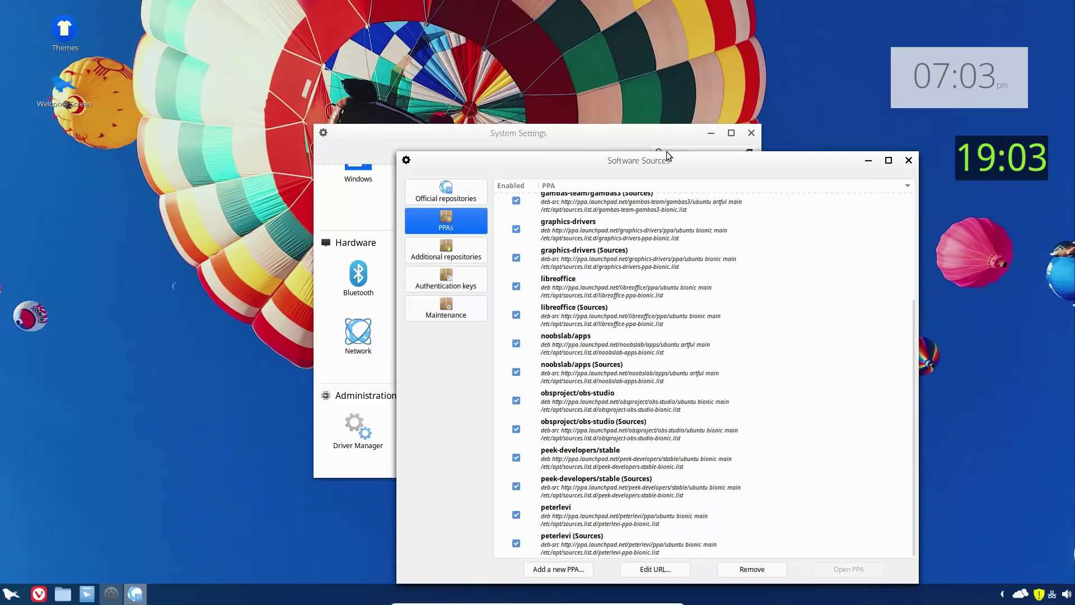
click(887, 160)
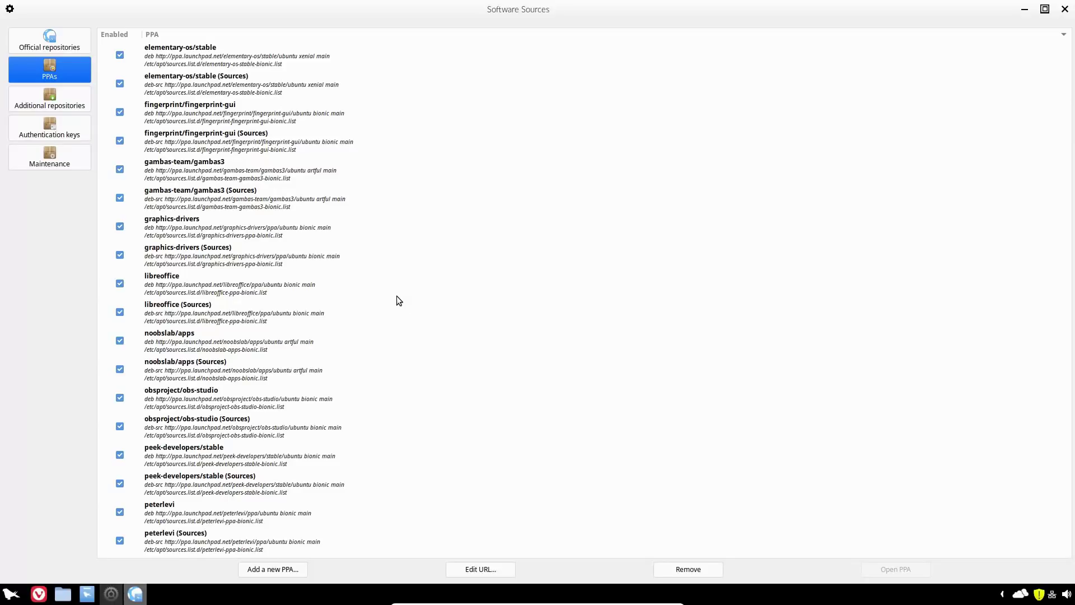
click(1065, 9)
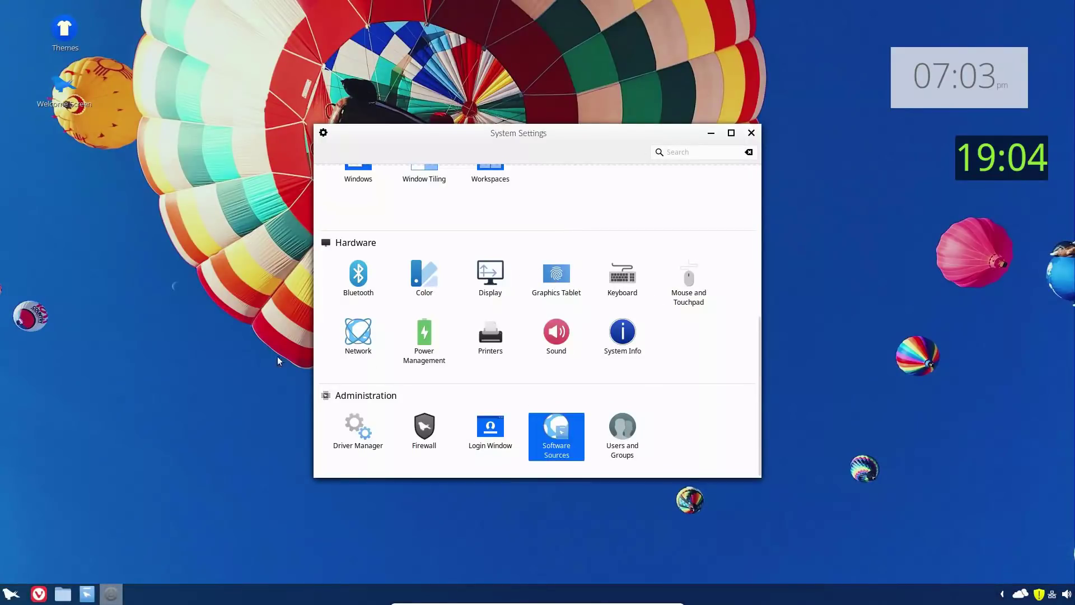
click(751, 132)
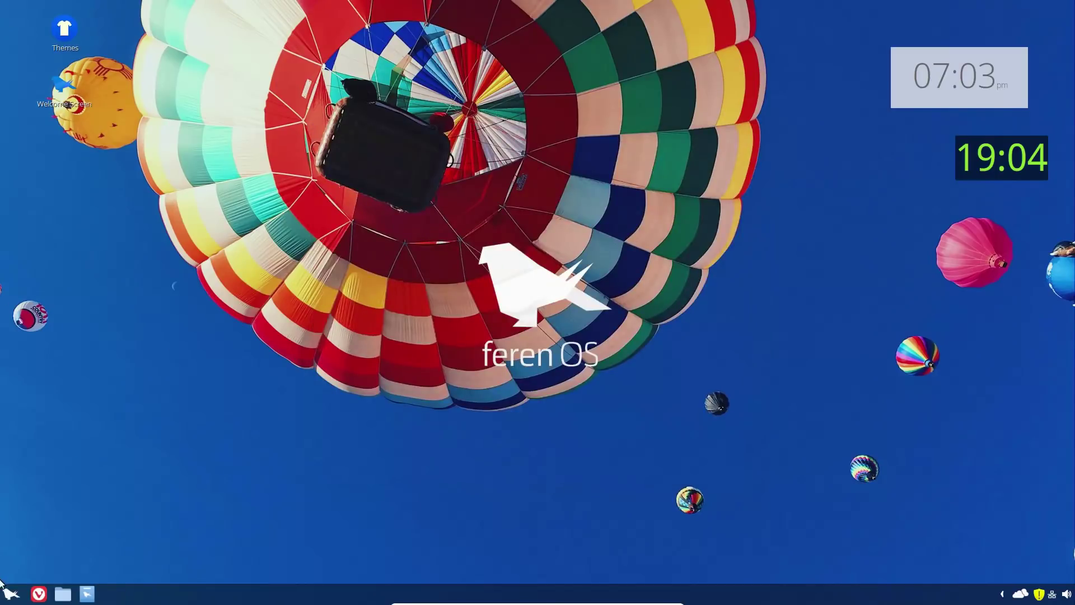
Find Welcome Screen under All Applications > Administration and launch it.
click(11, 594)
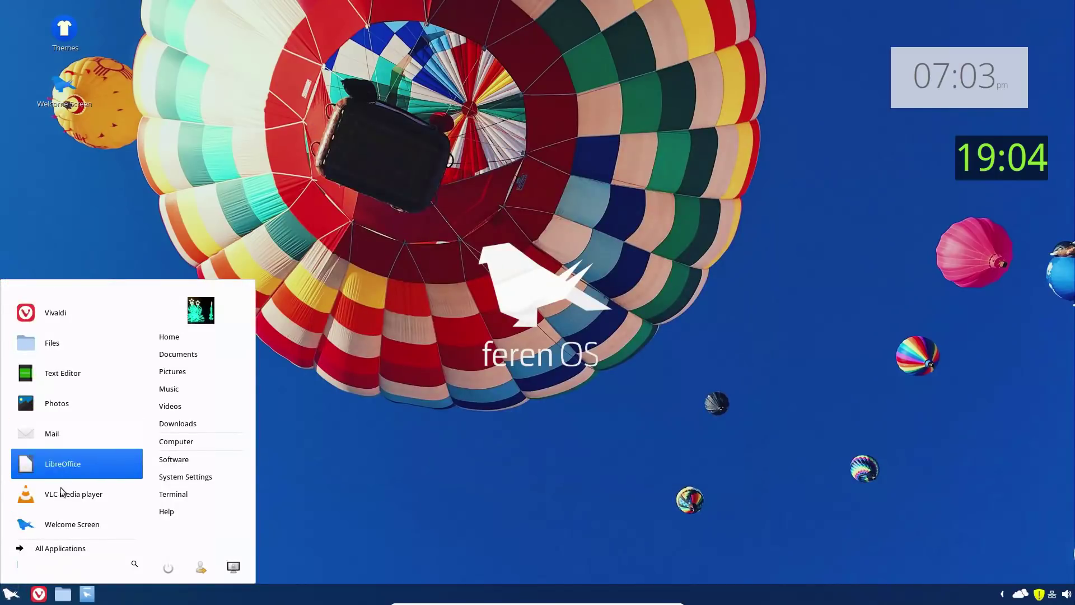
click(53, 549)
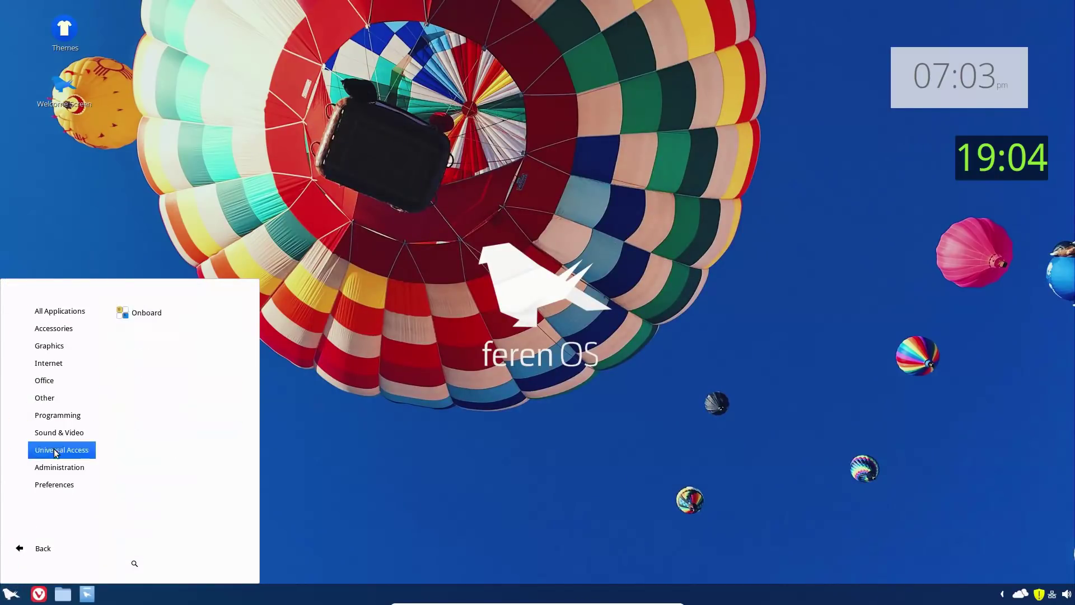
mouse_move(52, 469)
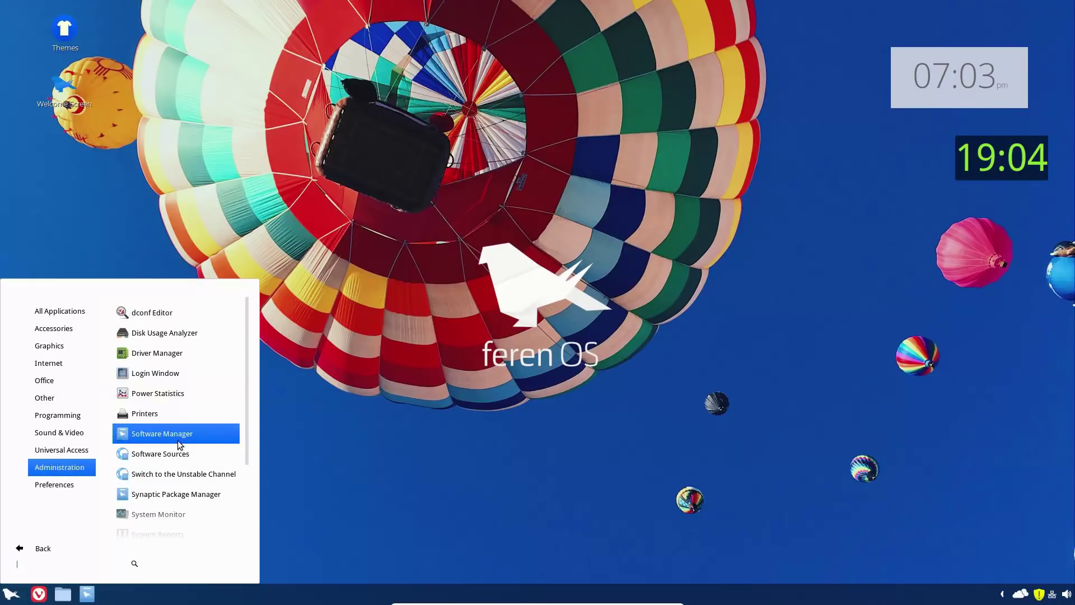
scroll(179, 445, down, 3)
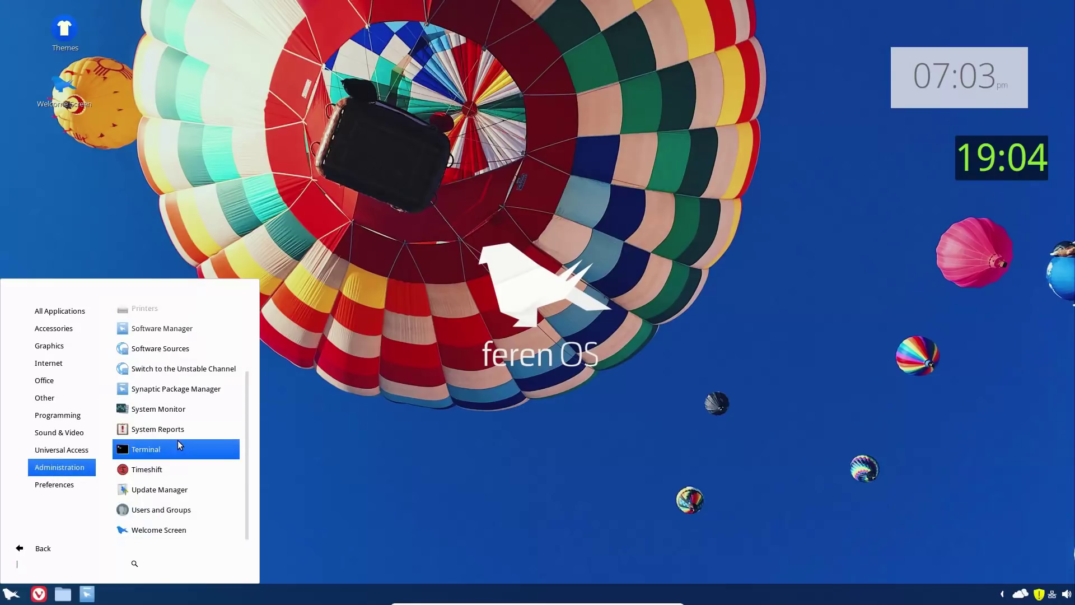
click(181, 529)
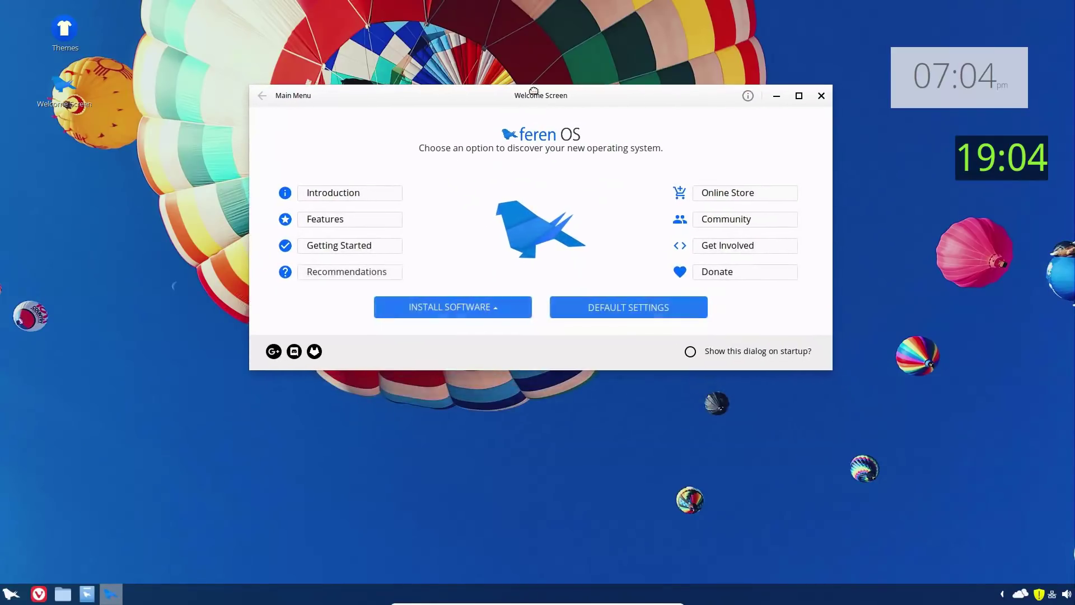
View the Introduction page, return, and scroll through the Features page.
click(344, 194)
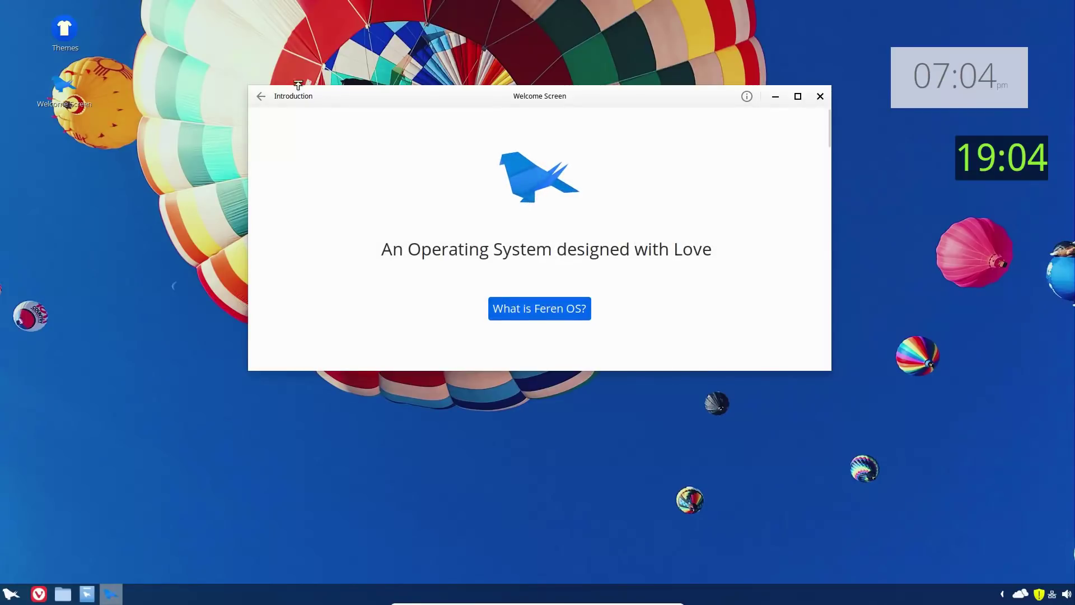
click(261, 96)
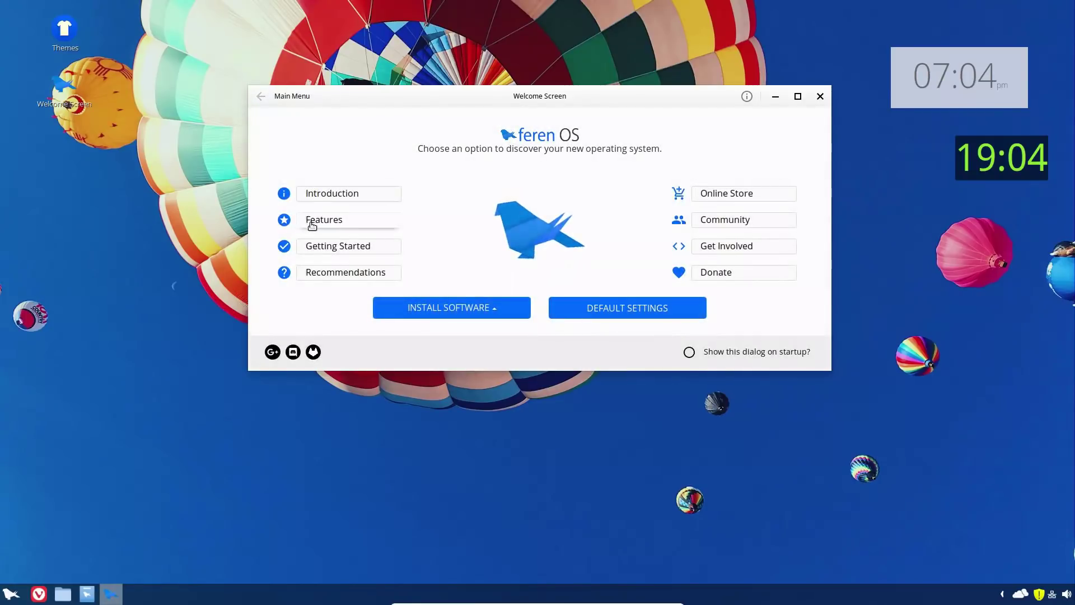
click(312, 221)
scroll(512, 225, down, 1)
scroll(513, 225, down, 15)
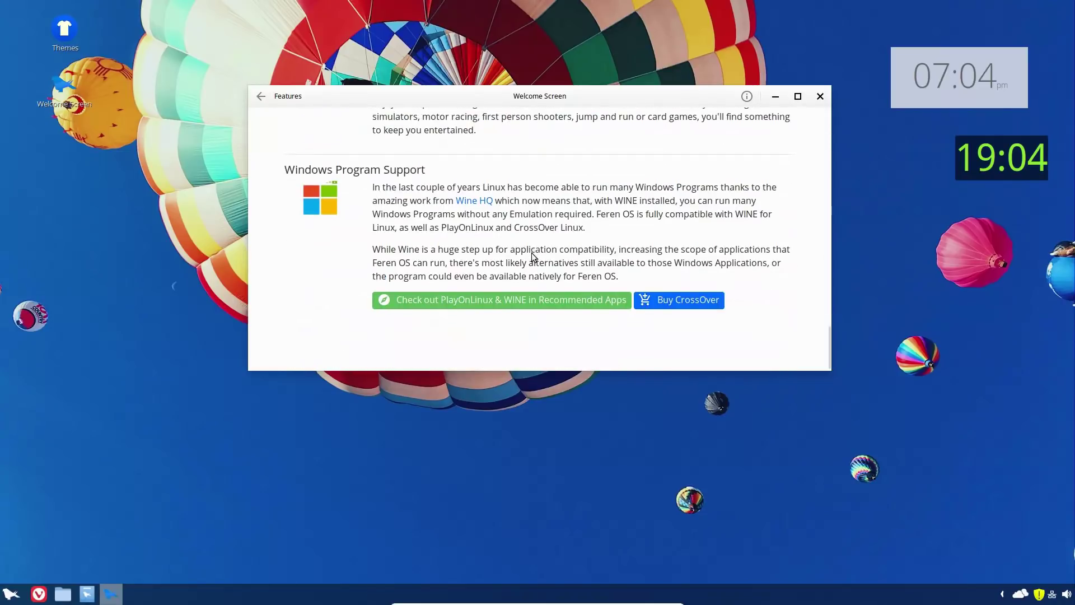
Open the PlayOnLinux & Wine recommendation, try installing it, and browse the Recommendations page.
click(485, 305)
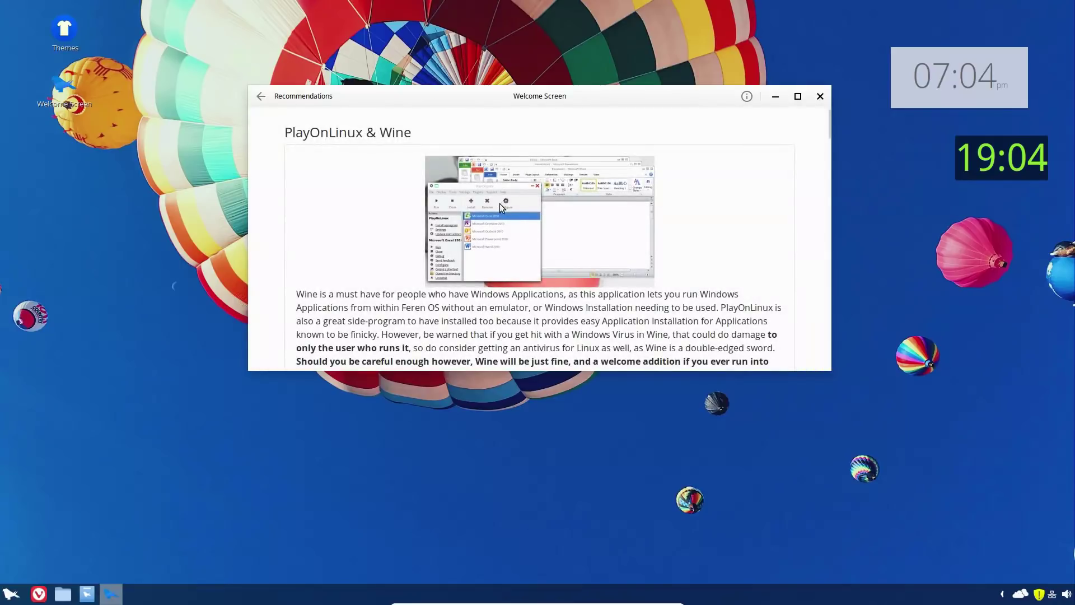
scroll(615, 268, down, 5)
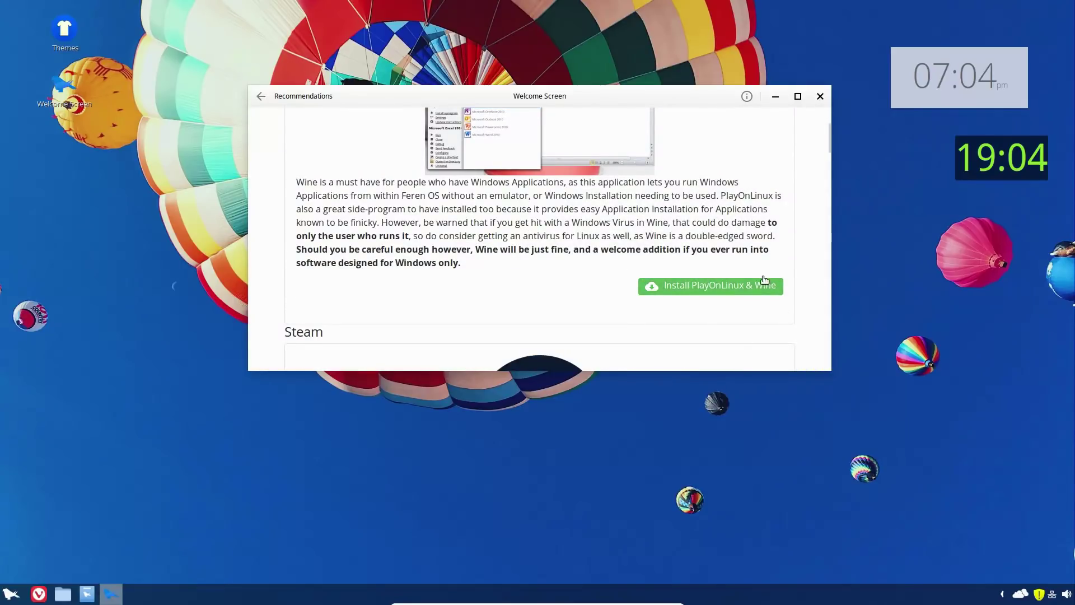
click(754, 281)
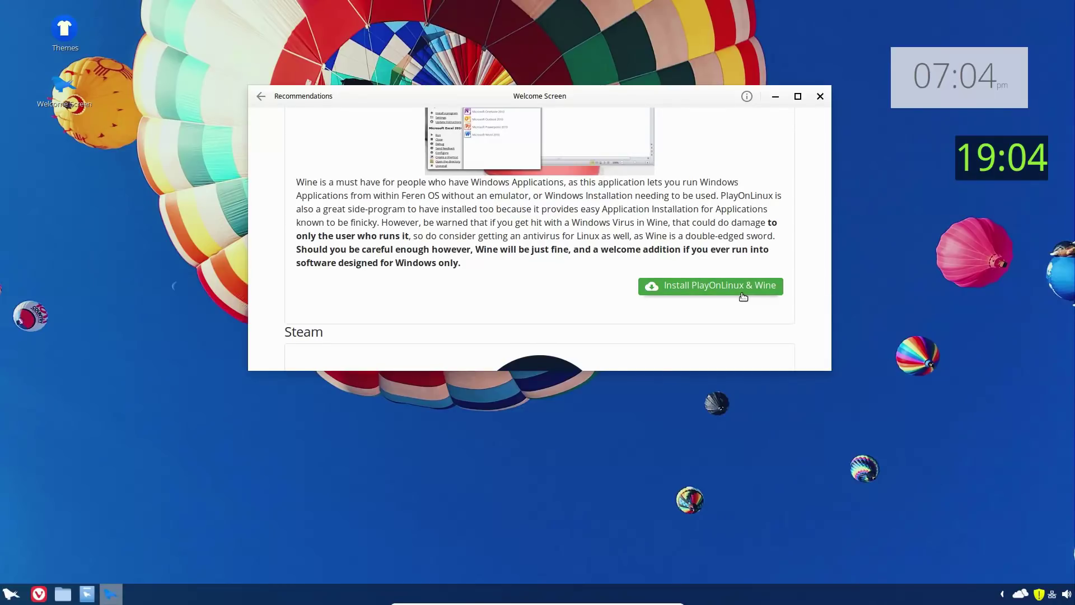
scroll(563, 274, down, 2)
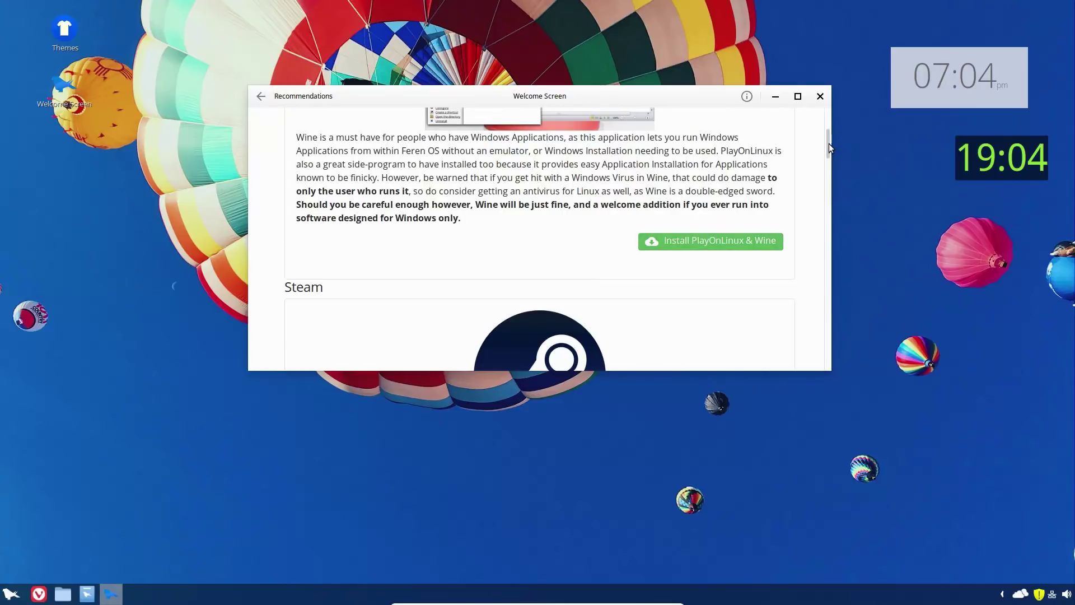
drag(828, 144, 838, 298)
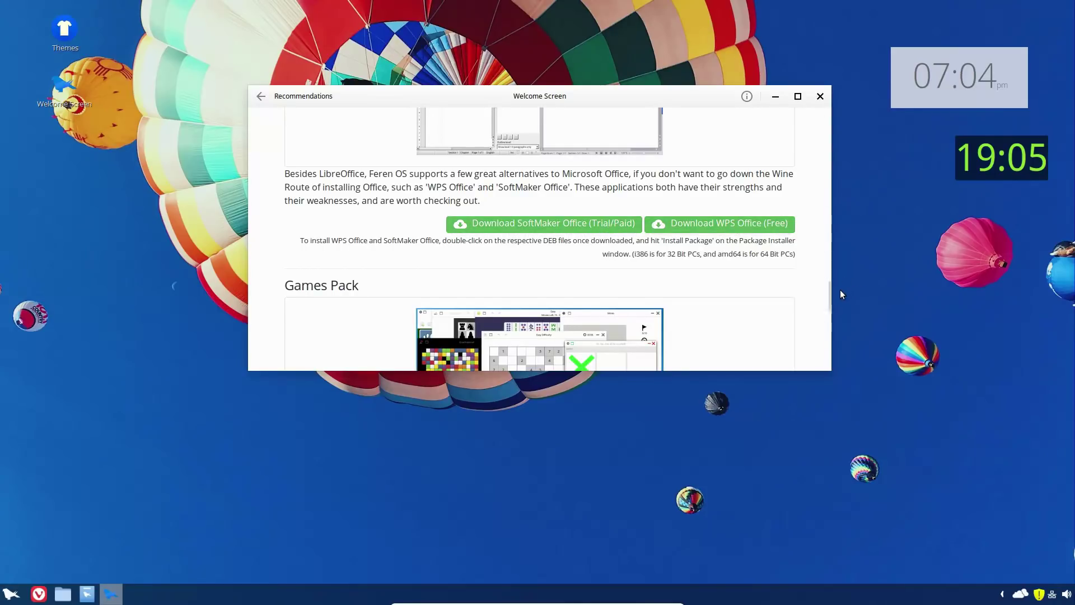
drag(830, 298, 818, 107)
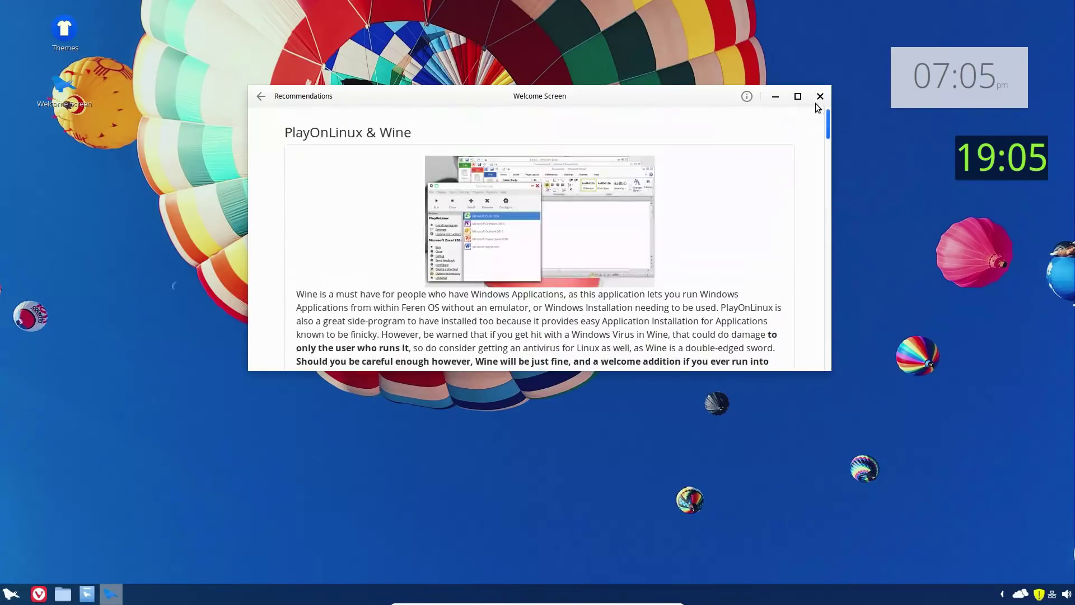
View Getting Started's Customization topic, return to the main menu, and expand Install Software.
click(261, 97)
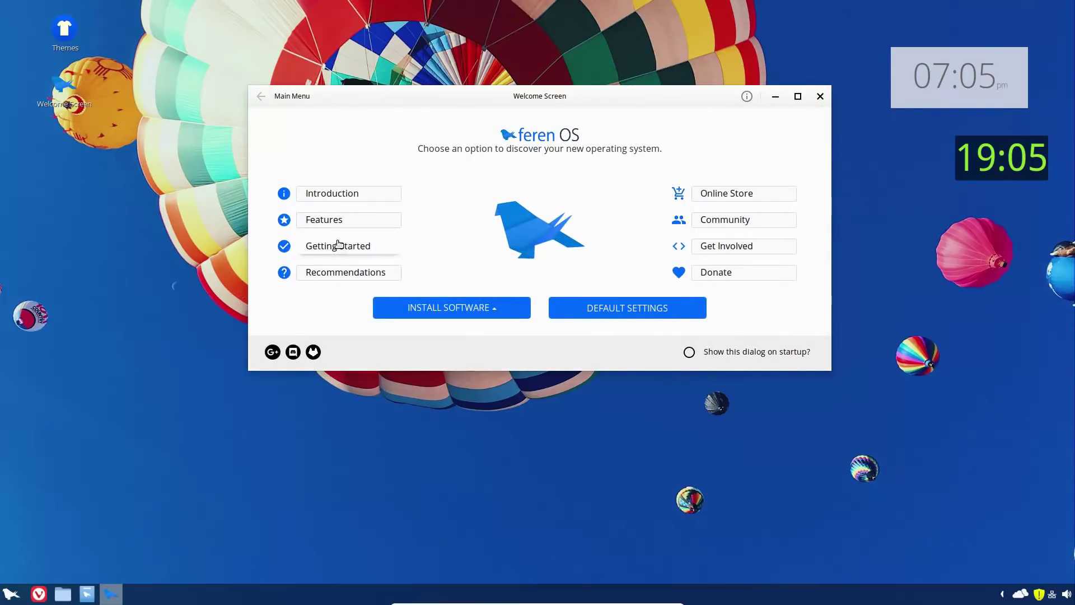
click(335, 245)
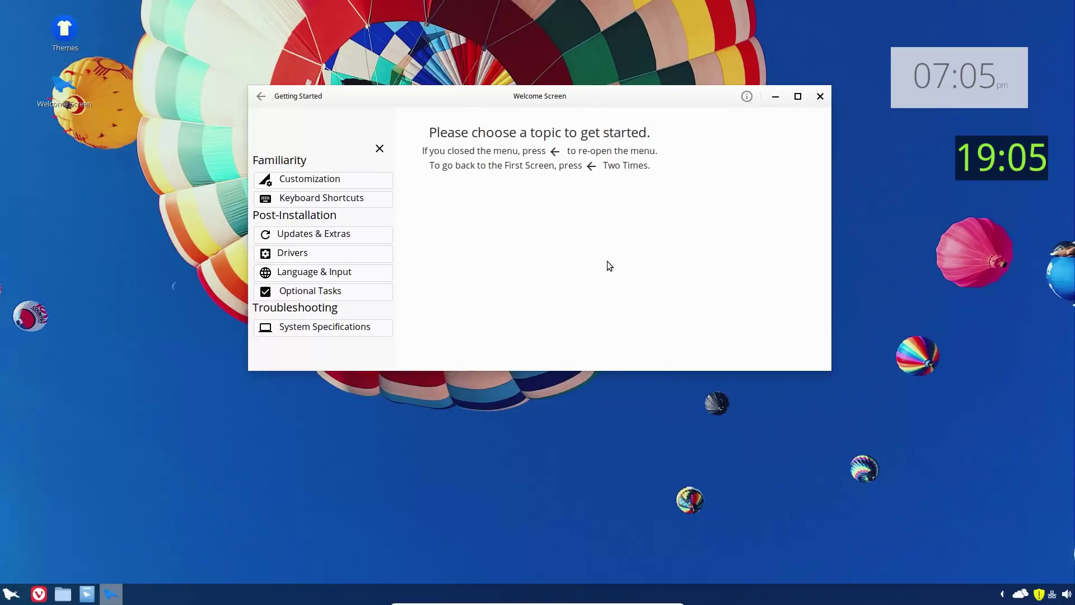
click(308, 180)
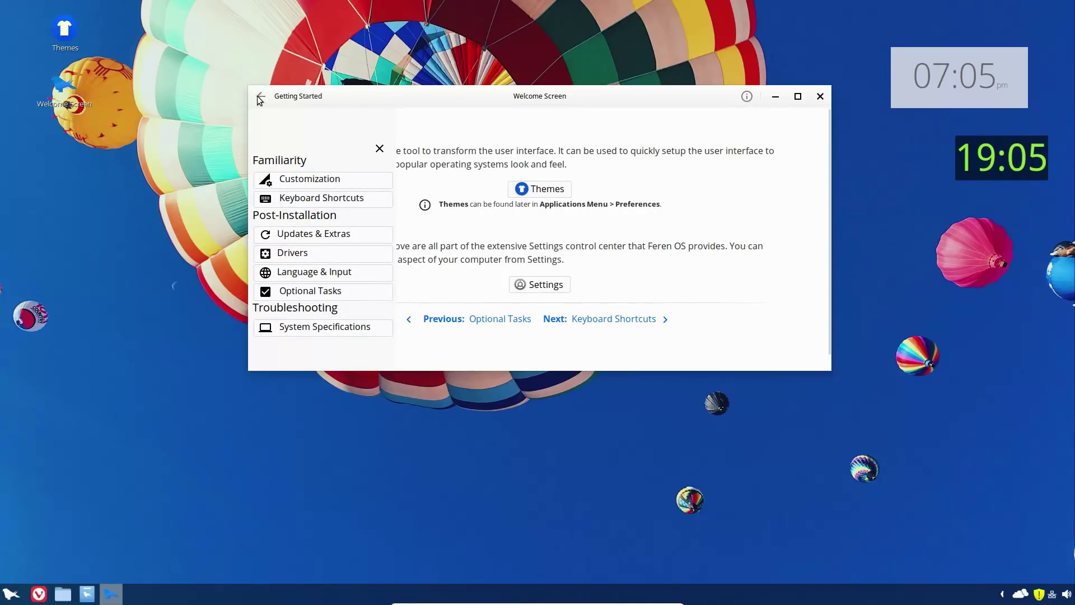
click(266, 145)
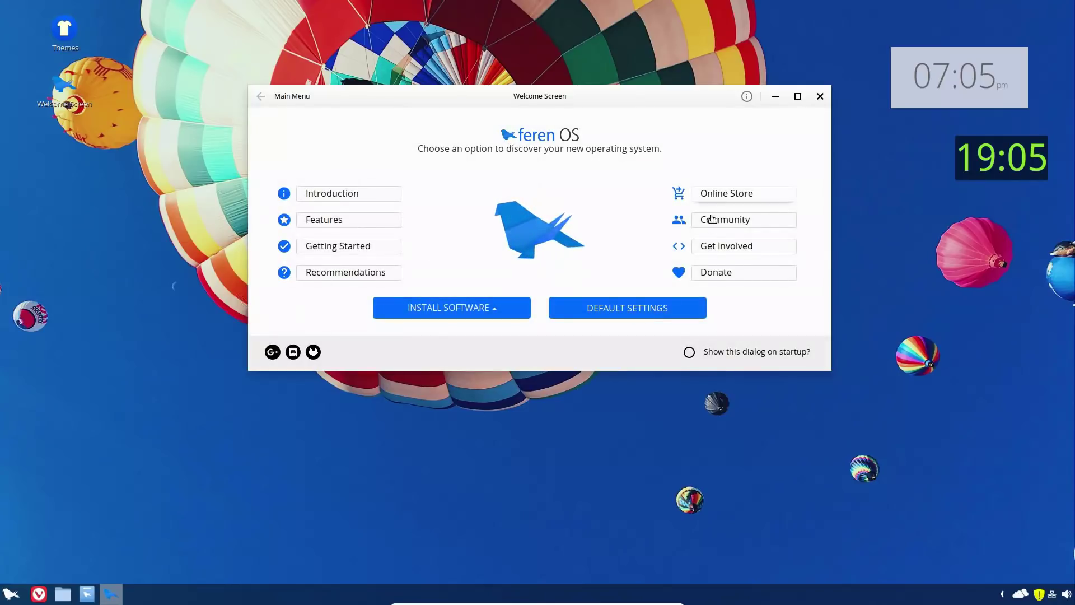
click(488, 307)
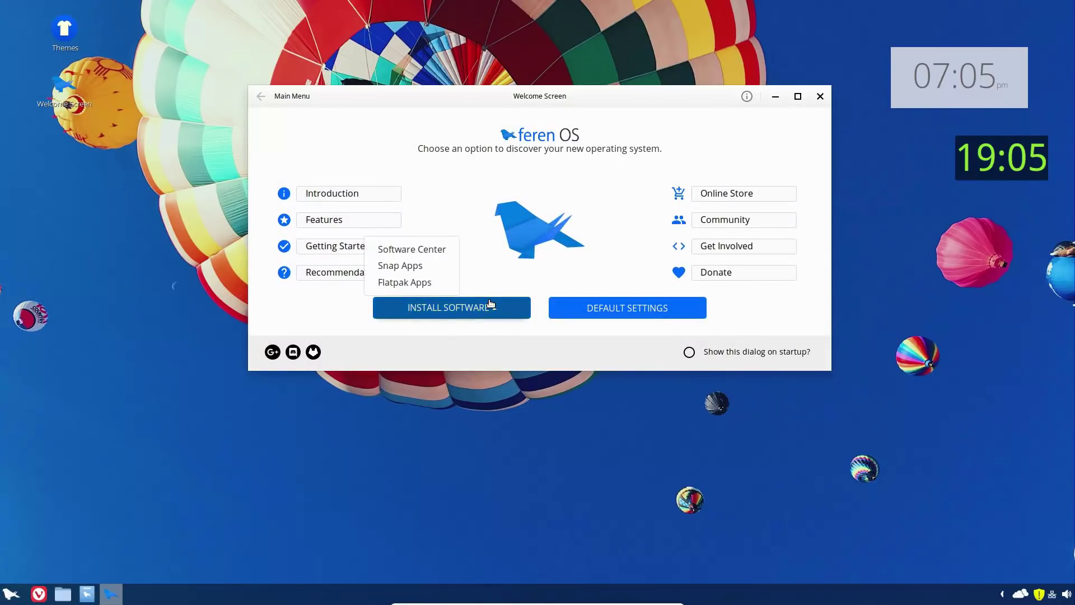
Choose Flatpak Apps to open Flathub's app listing in Vivaldi.
click(415, 283)
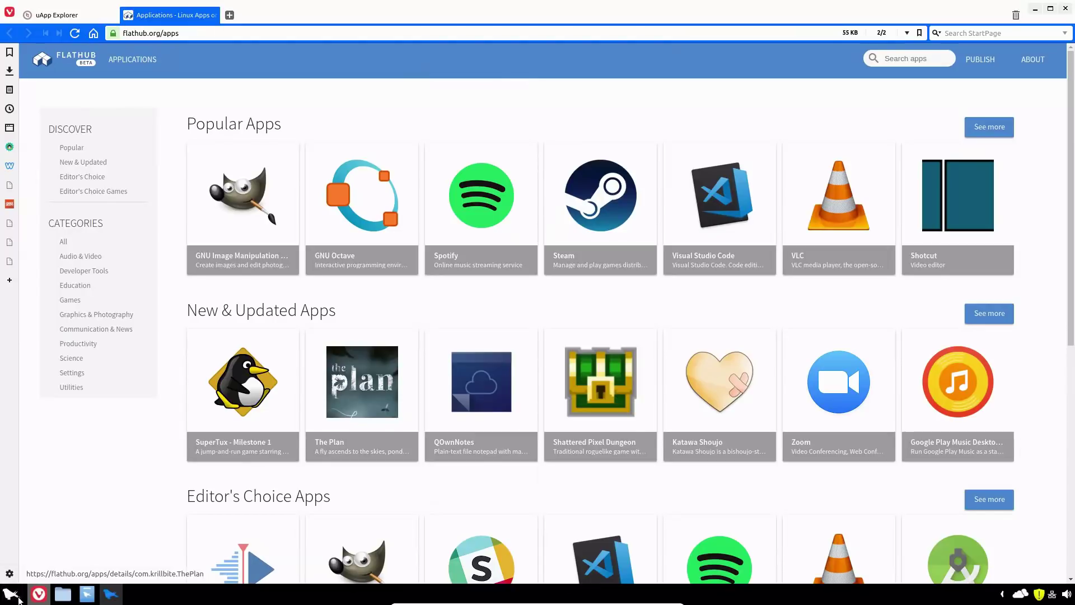
click(16, 595)
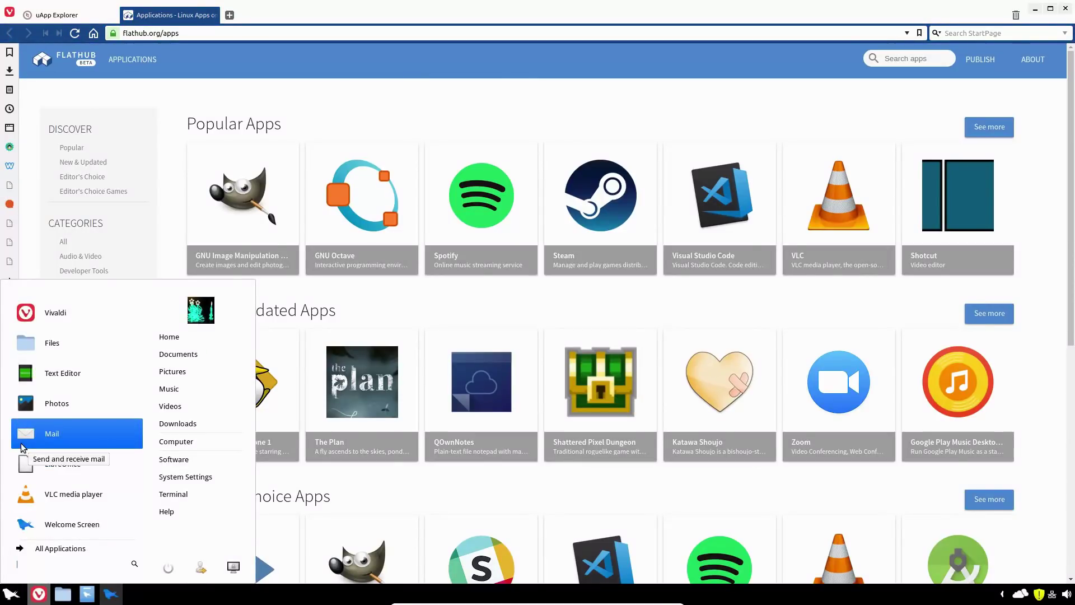
Search 'soft' to open Software Manager, browse its Flatpak category, then close it and the browser.
text(soft)
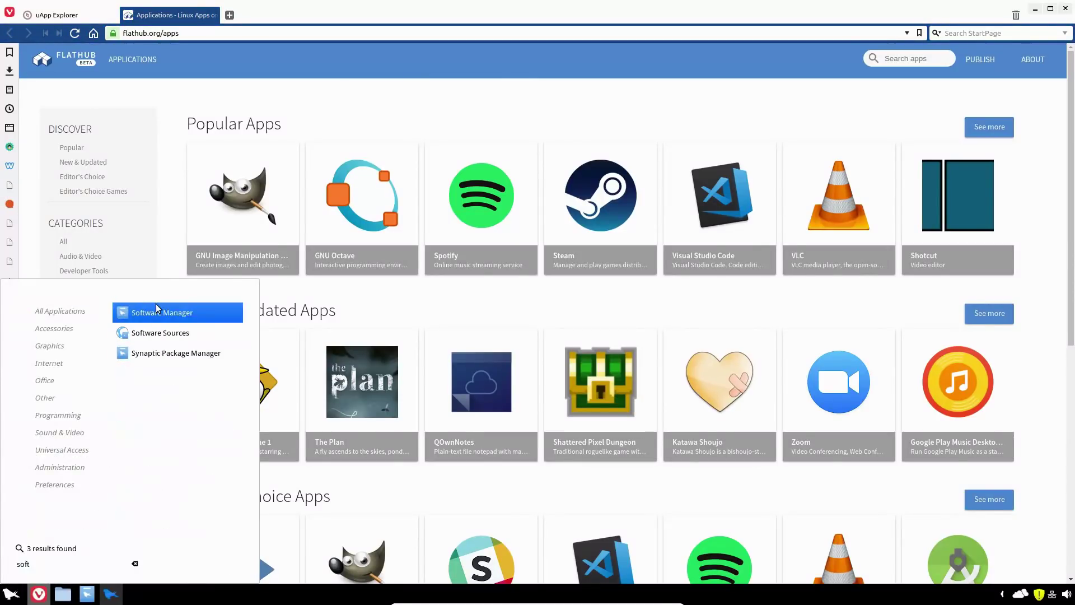
click(156, 307)
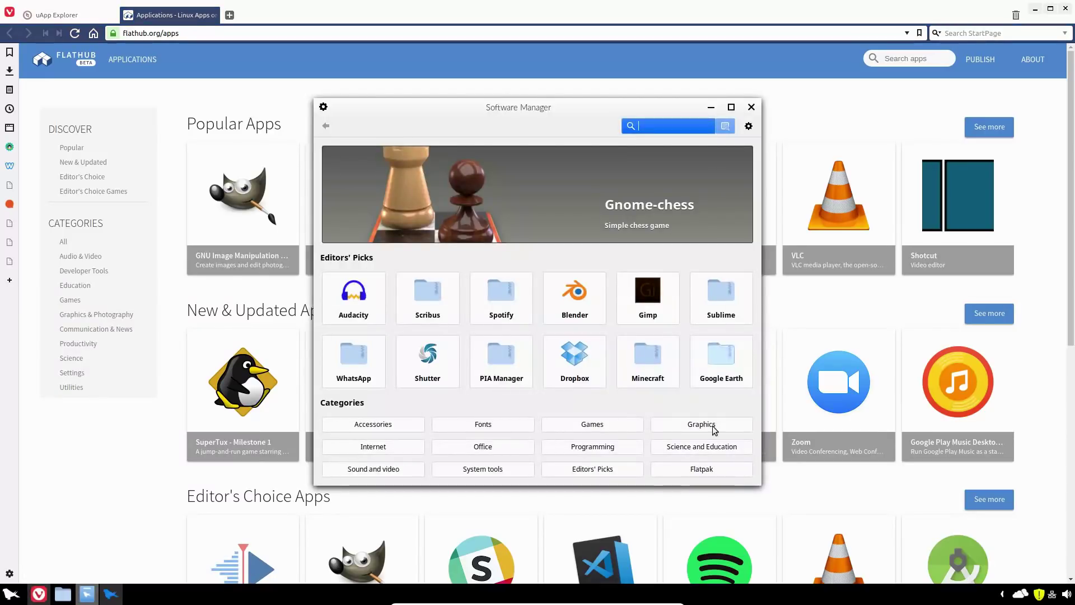
click(709, 469)
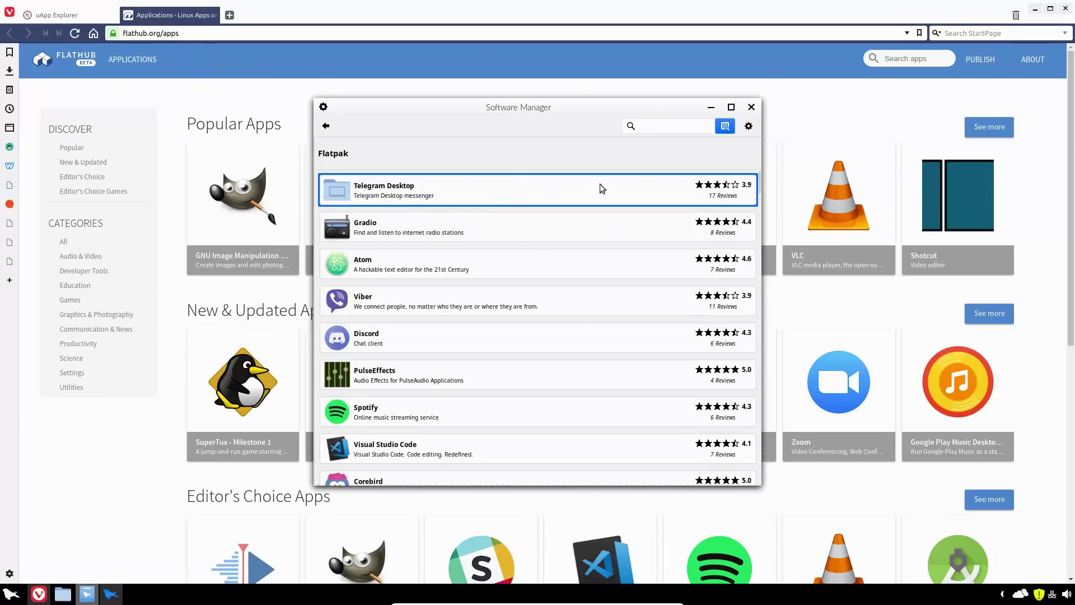
click(750, 107)
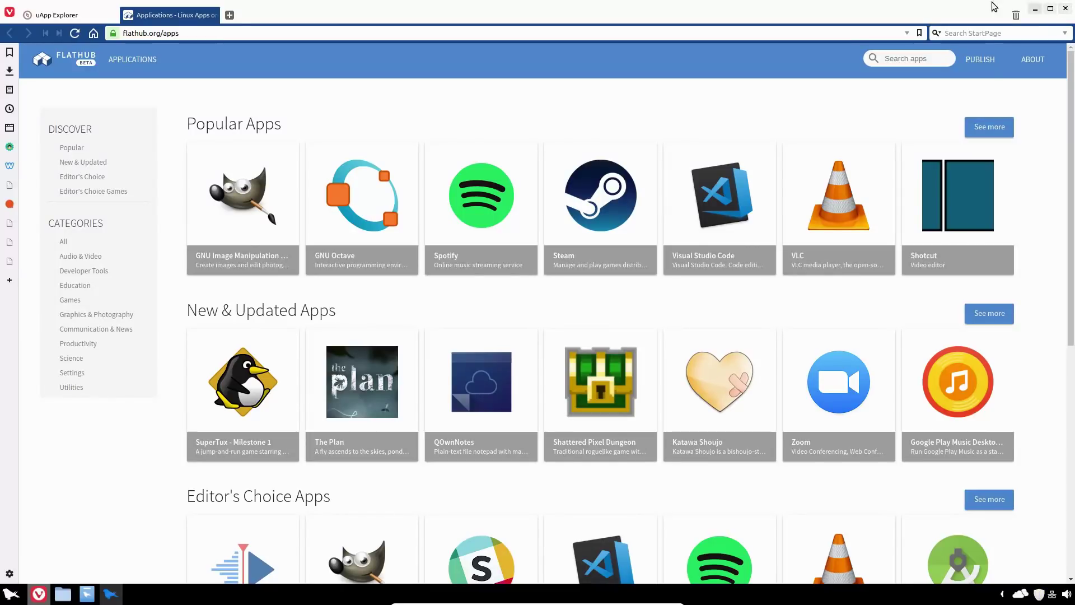
click(1065, 8)
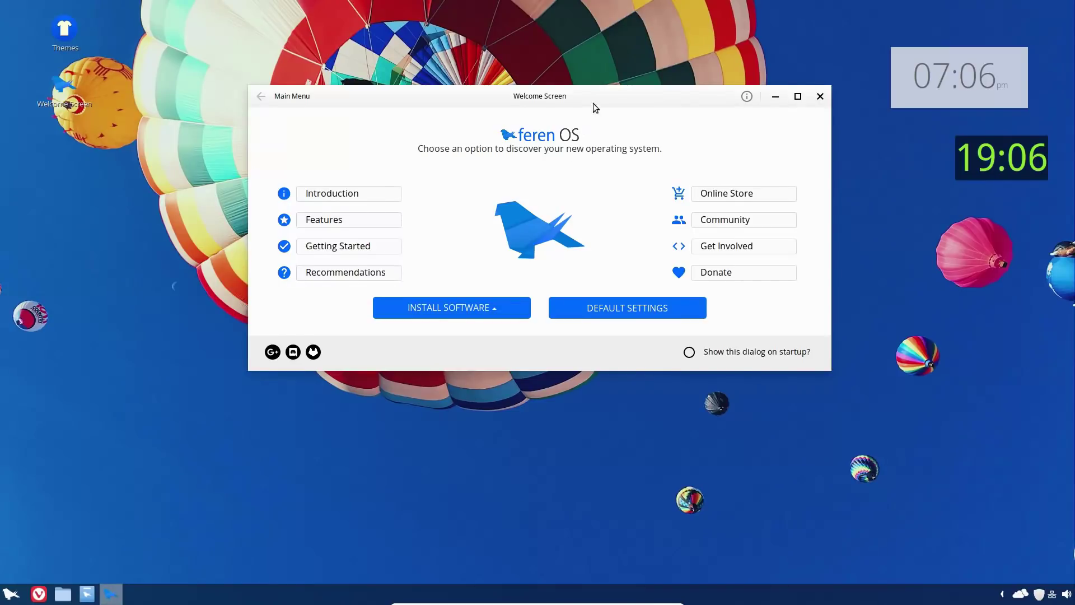
Rearrange the Welcome Screen and Vivaldi windows, then close both.
drag(593, 103, 981, 181)
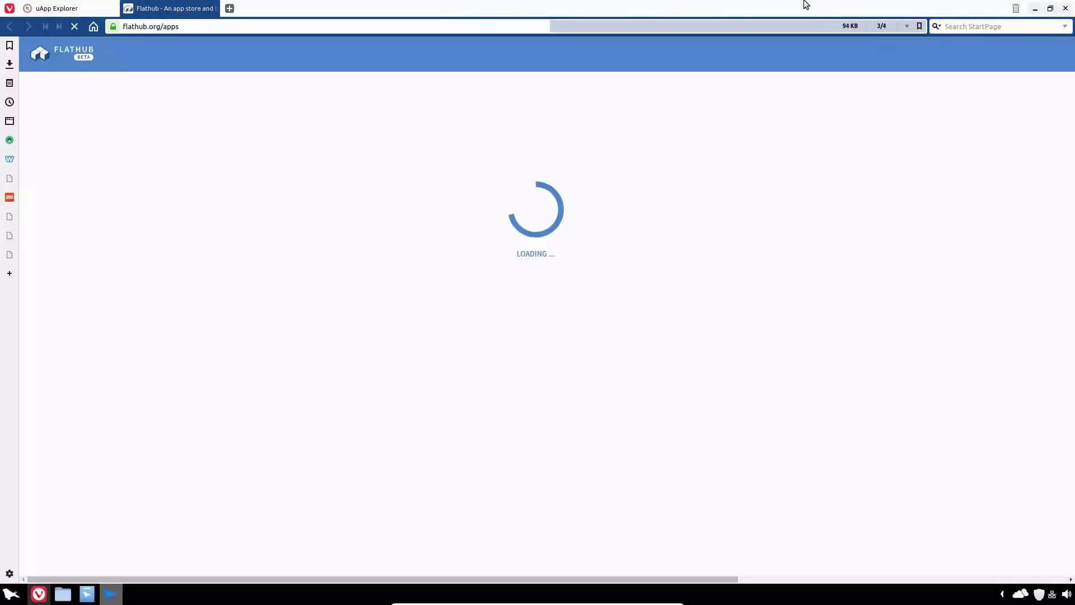
double_click(464, 8)
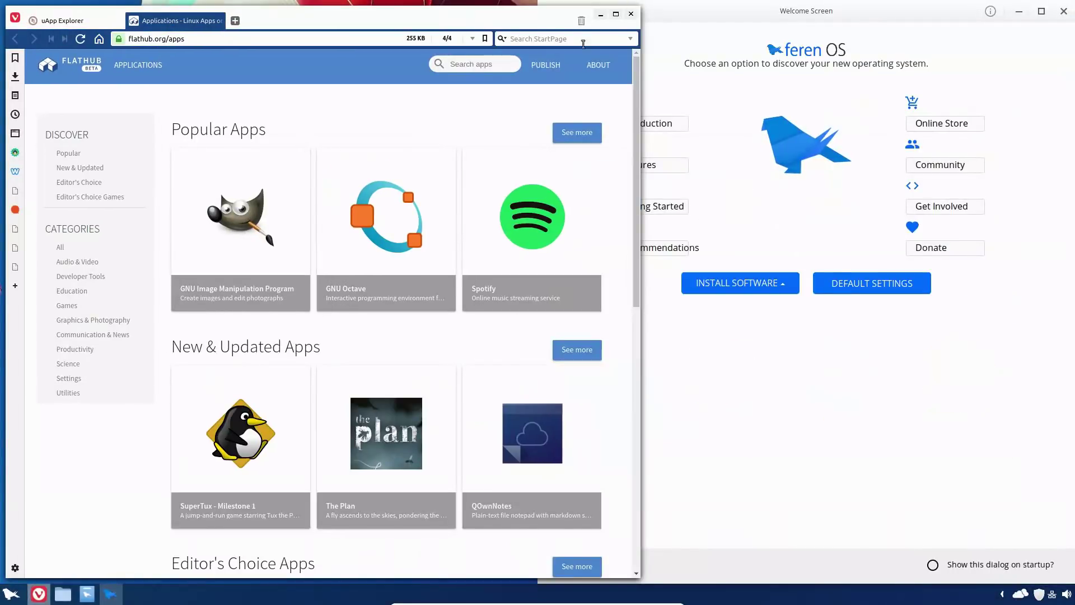
click(925, 44)
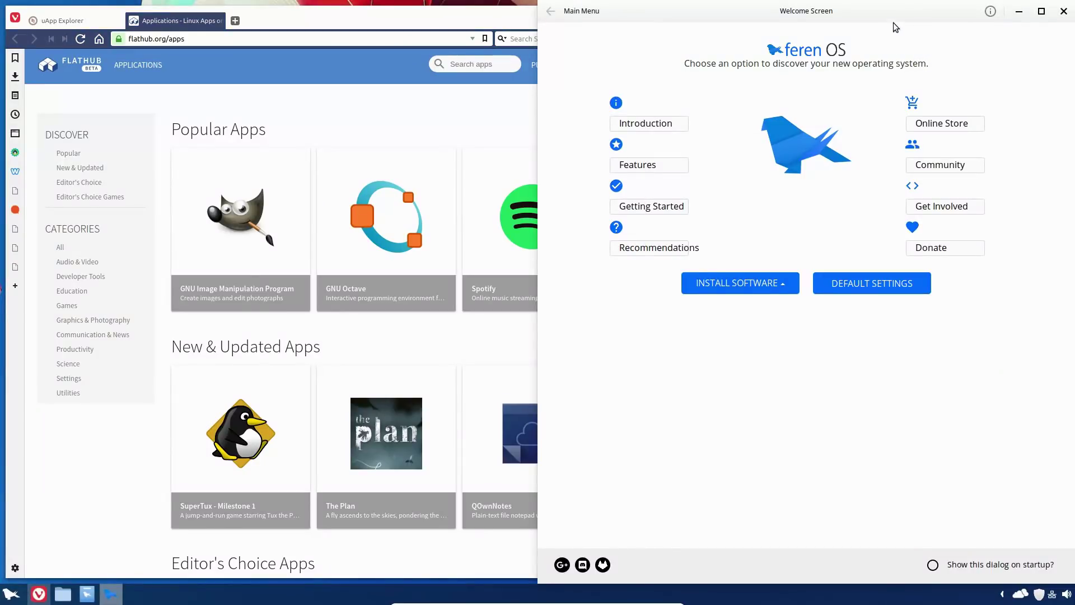
drag(780, 15, 743, 38)
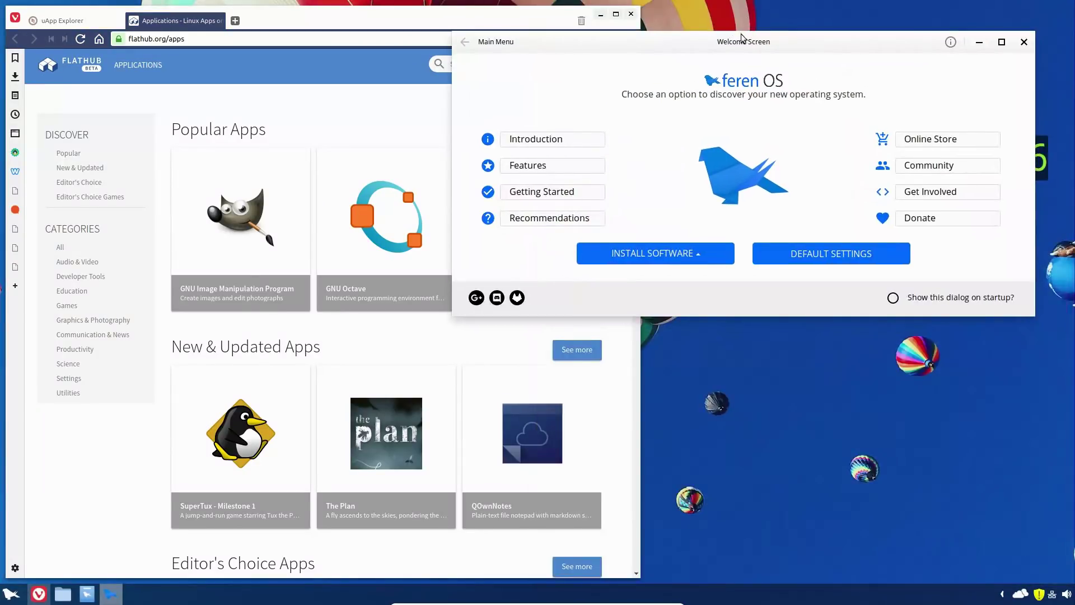
click(1026, 43)
click(631, 14)
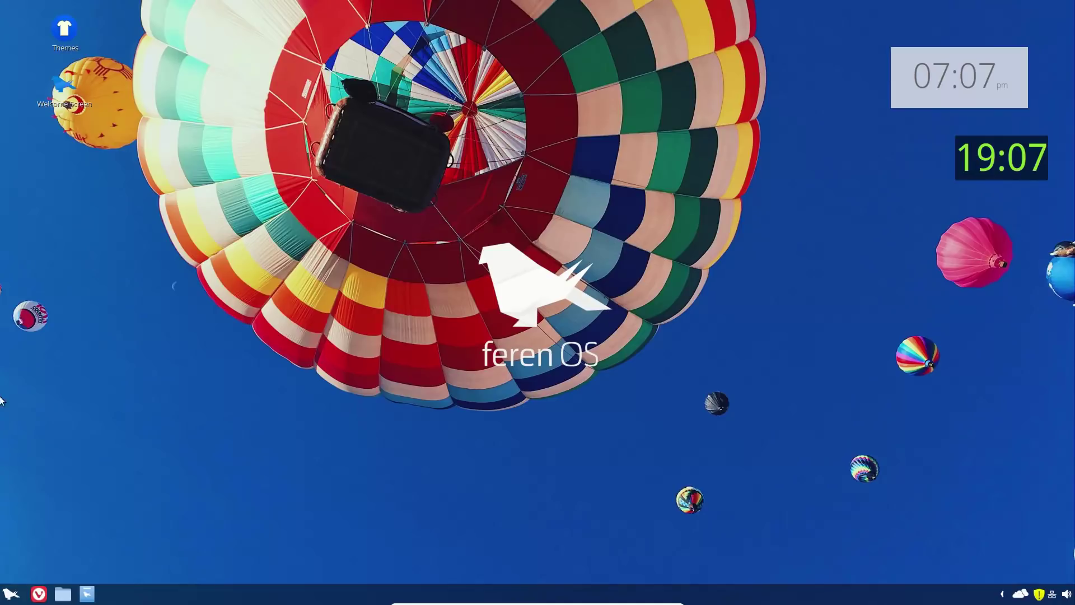
Show all applications by category in the application menu, starting with Programming.
click(11, 593)
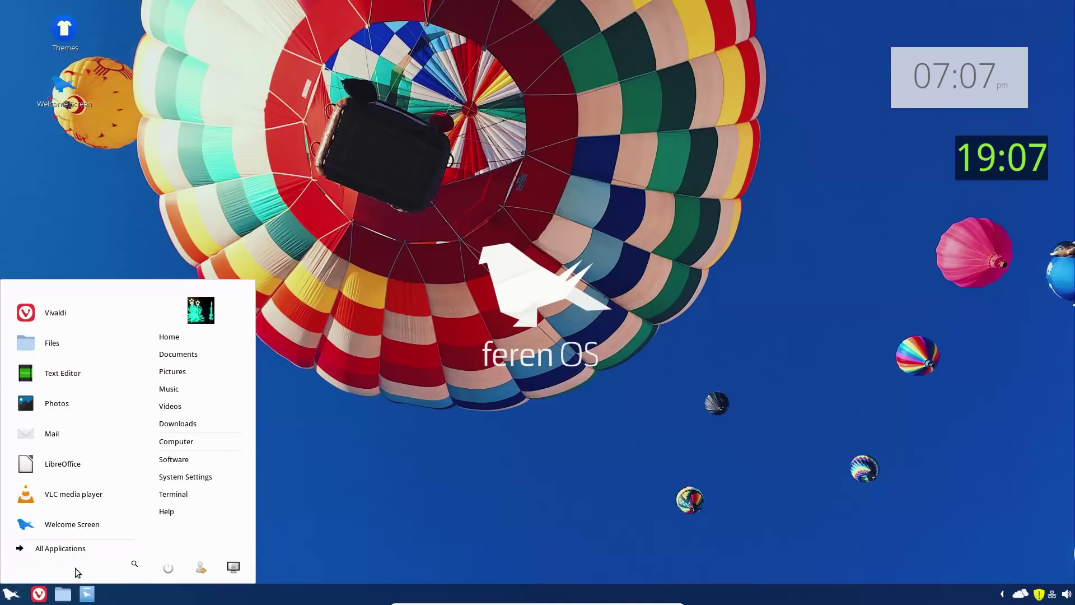
click(72, 552)
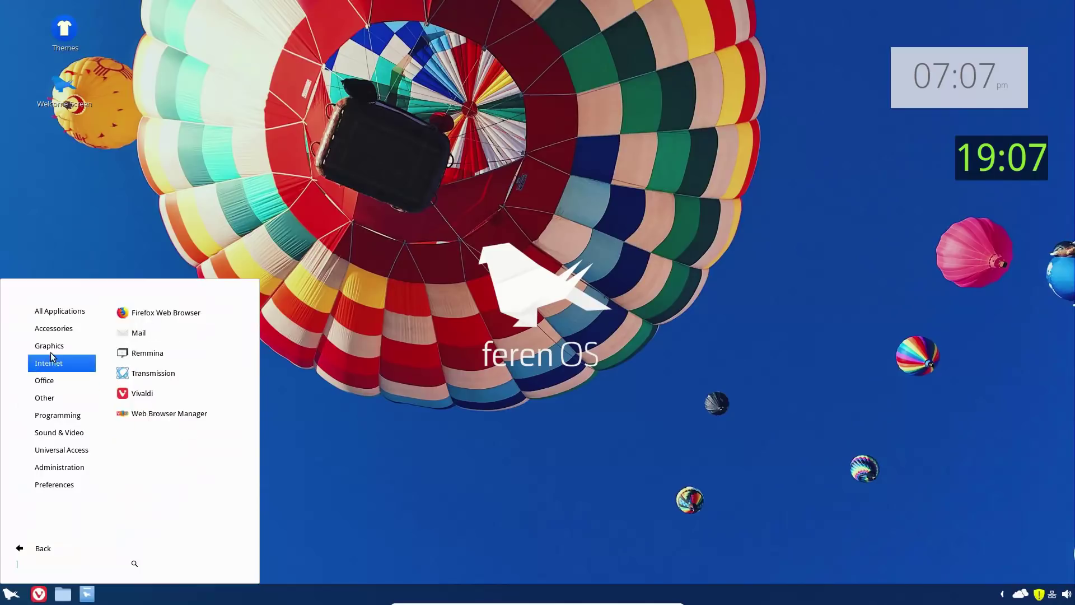
mouse_move(49, 334)
mouse_move(52, 371)
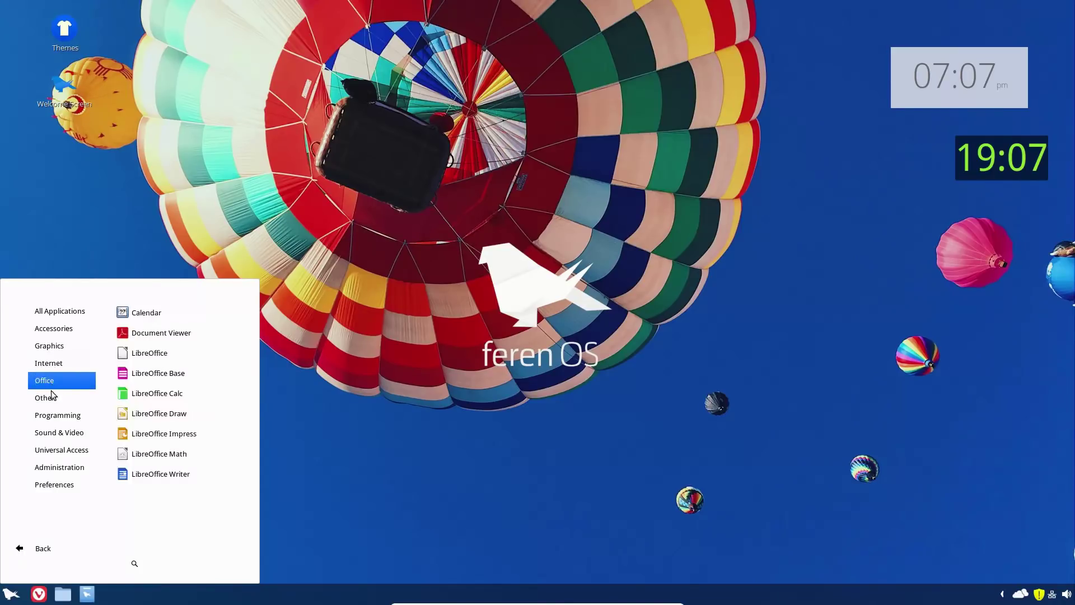
mouse_move(53, 398)
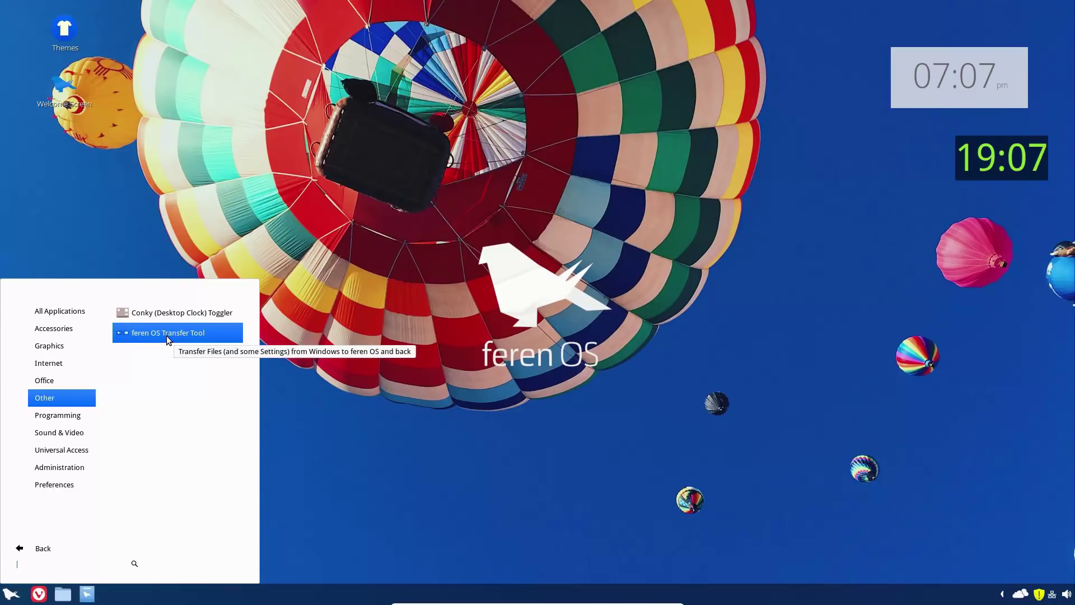
click(79, 416)
Browse the Sound & Video, Universal Access and Administration categories.
click(61, 433)
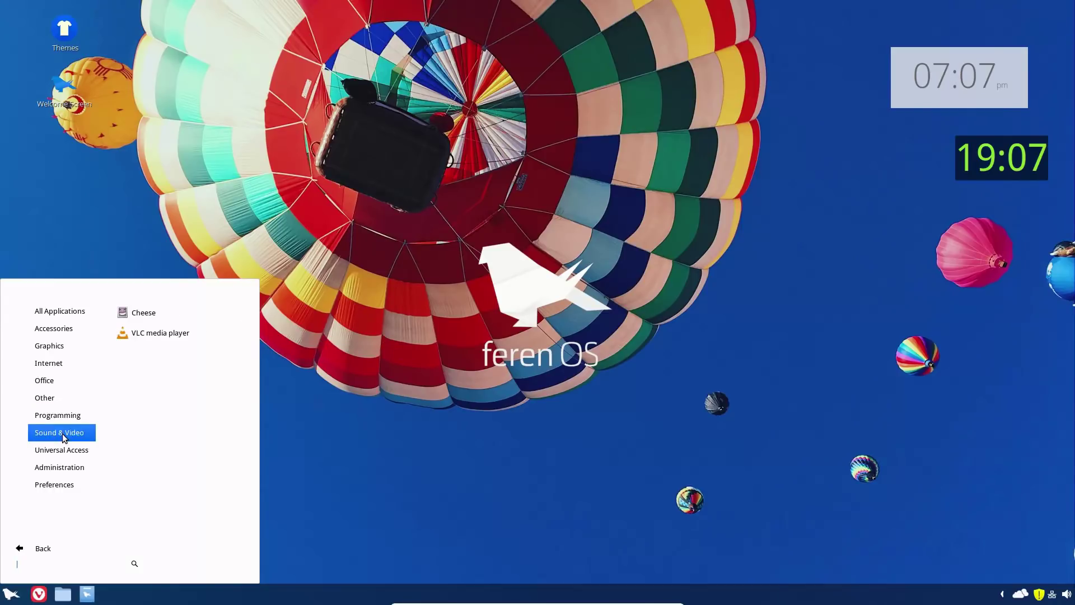
click(63, 454)
click(64, 467)
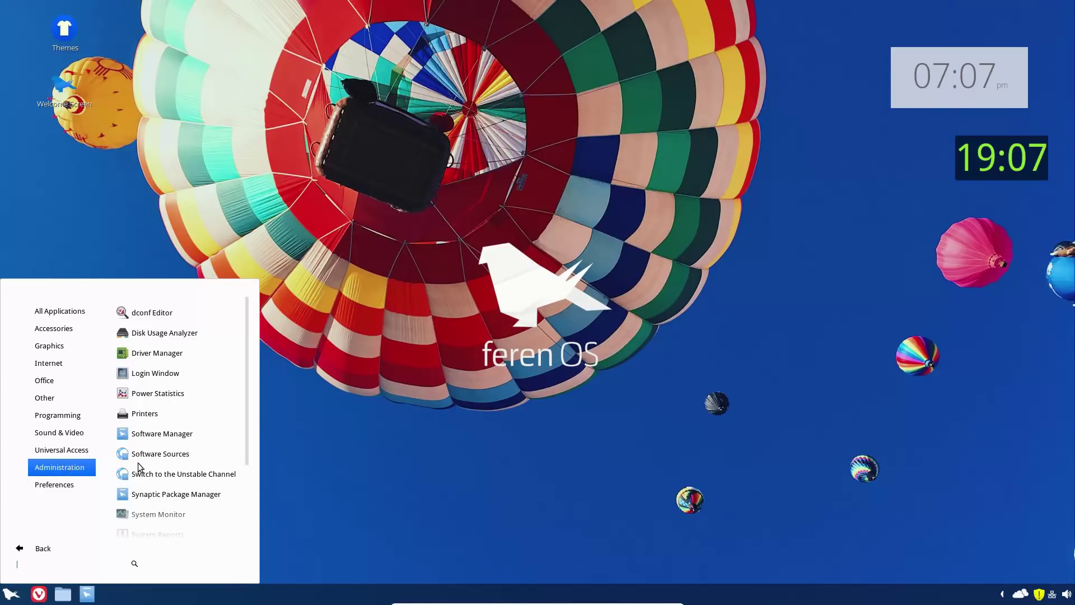
scroll(140, 468, down, 3)
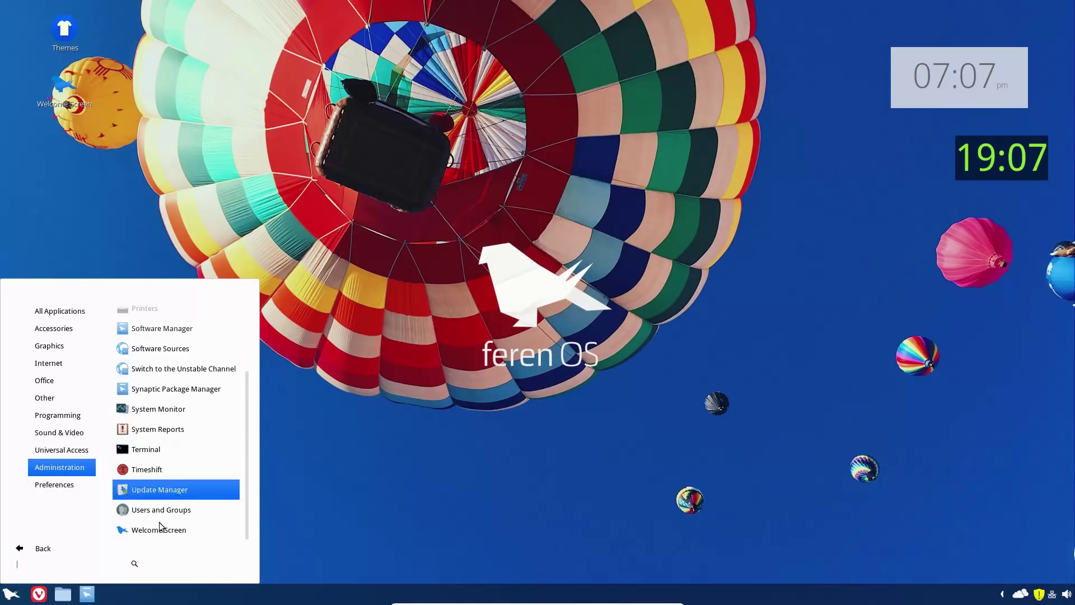
mouse_move(52, 487)
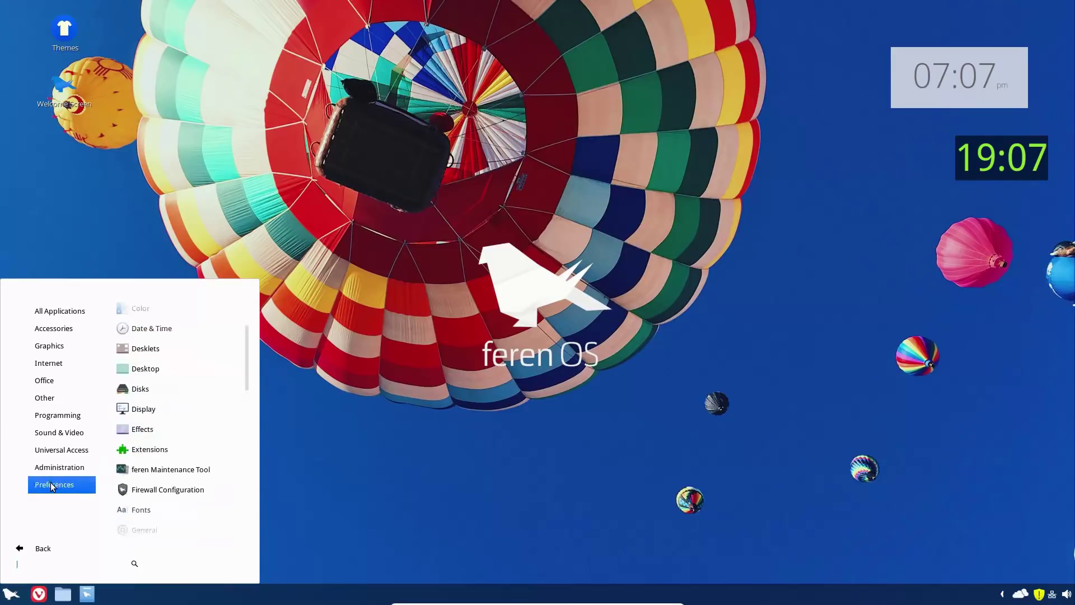
scroll(151, 390, up, 3)
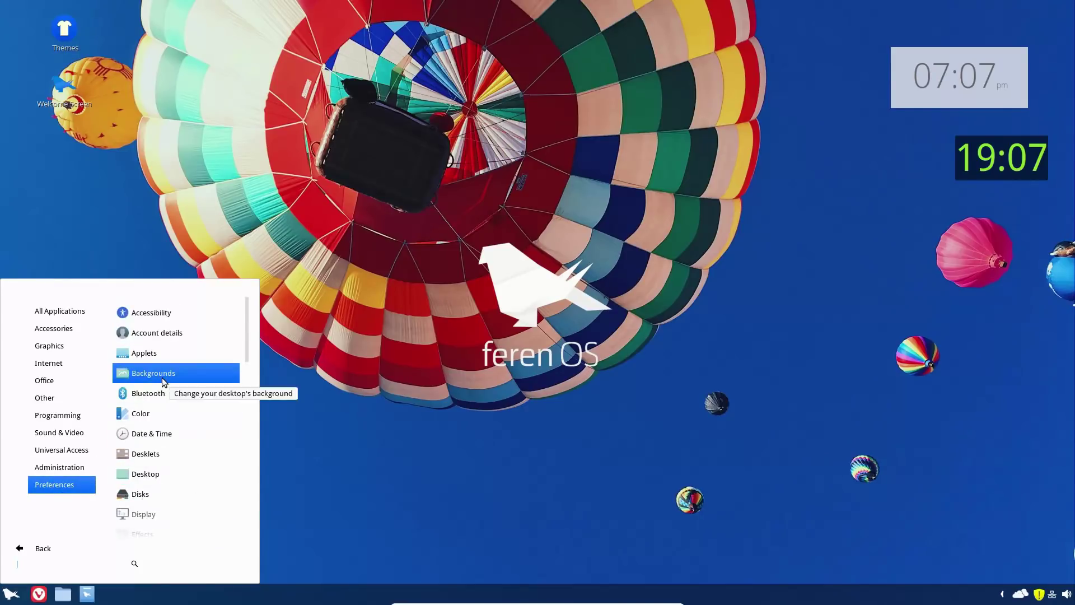
Close the menu, view the desktop's right-click Desktop submenu, then reopen the application menu.
click(509, 319)
right_click(576, 373)
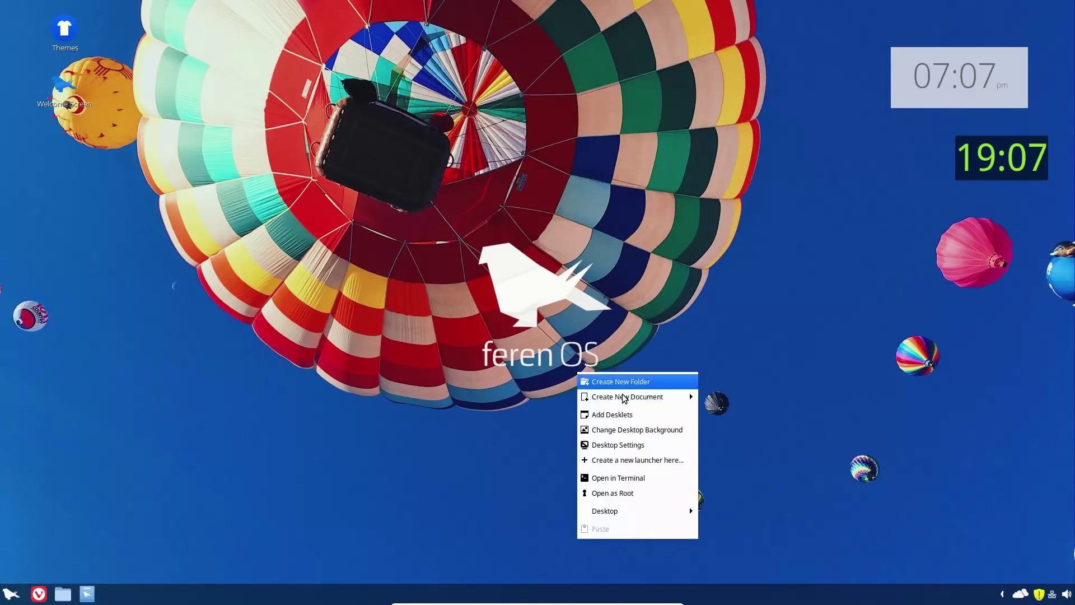
mouse_move(626, 511)
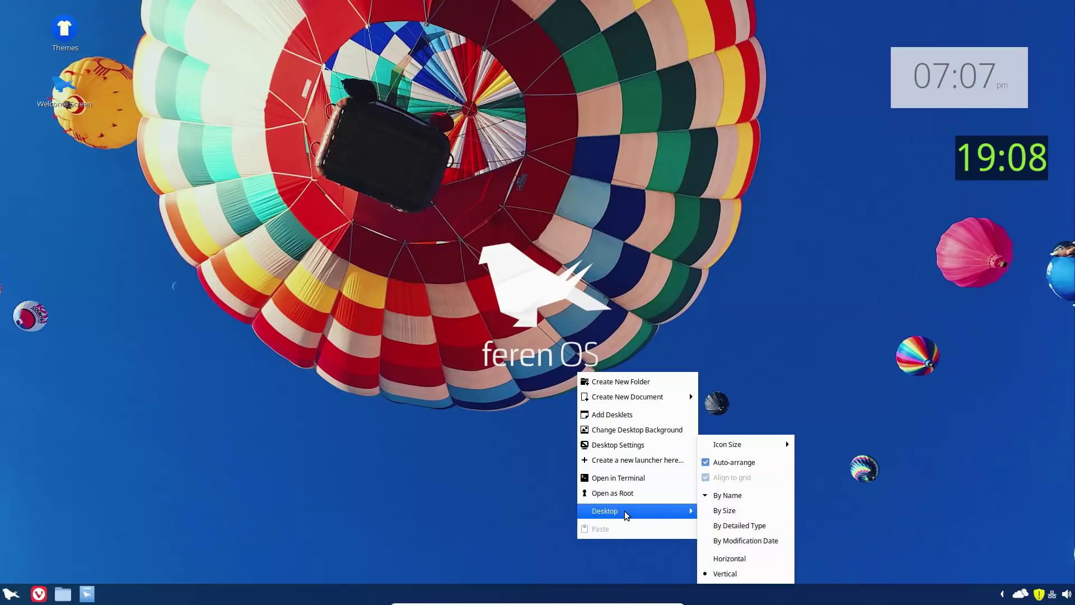
click(11, 593)
click(11, 593)
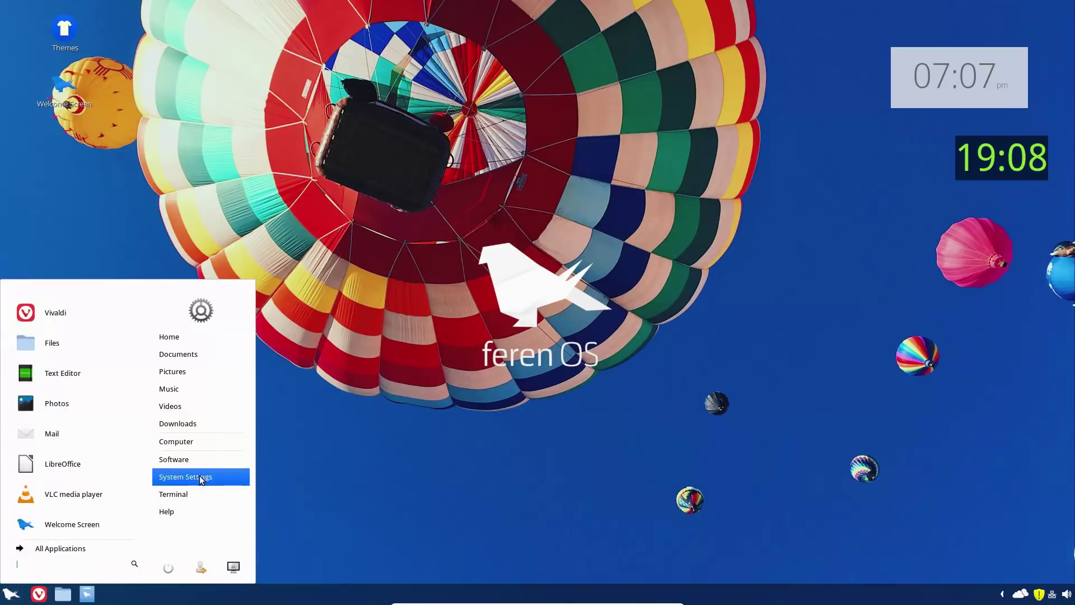
Open Themes from System Settings and preview its Mix n' Match and add/remove themes pages.
click(193, 477)
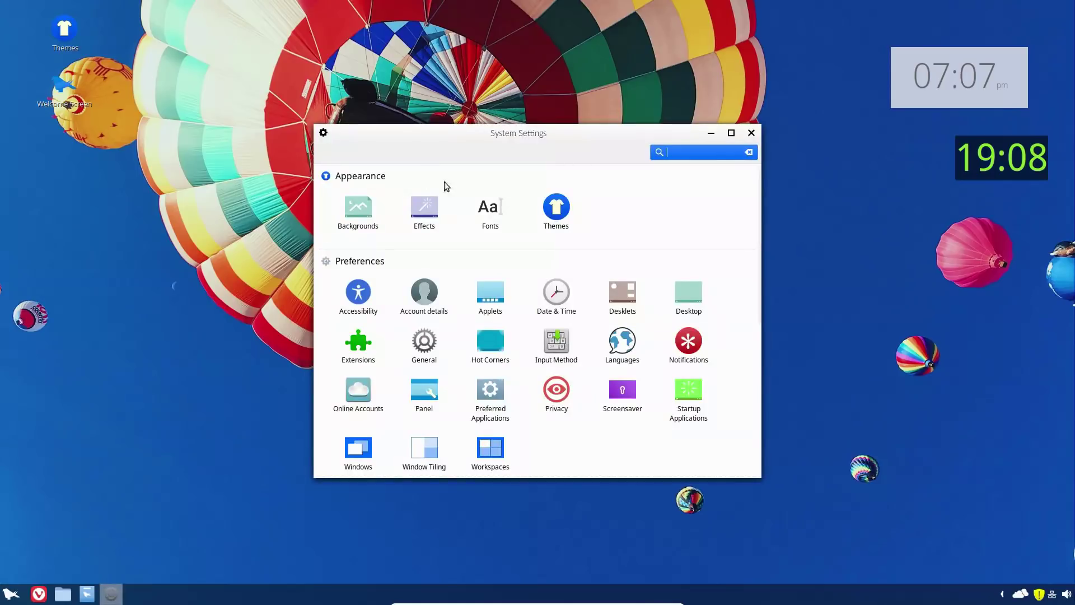
click(558, 213)
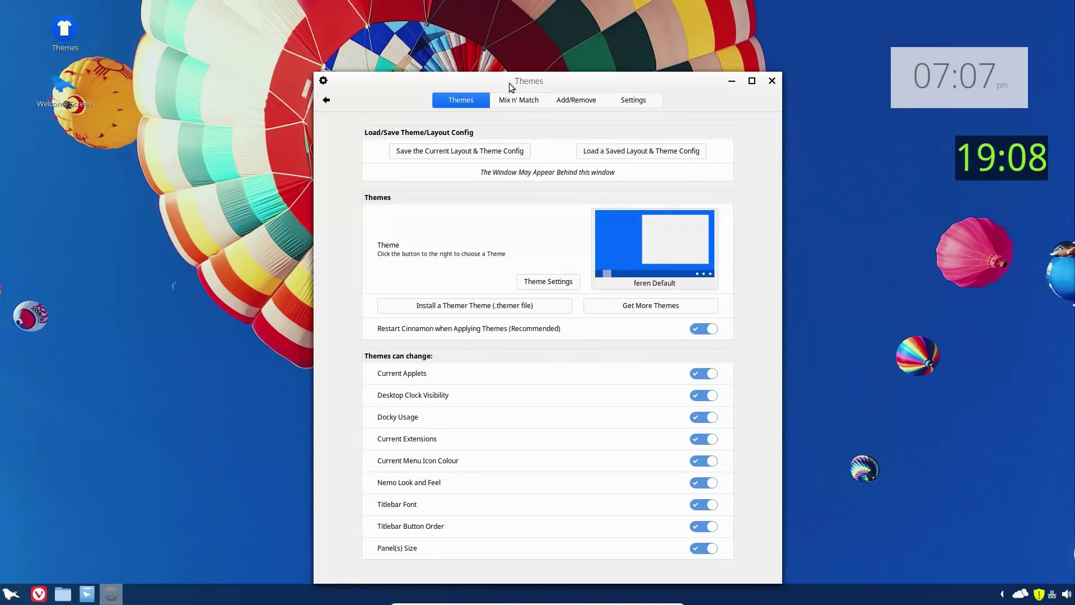
click(519, 100)
click(572, 100)
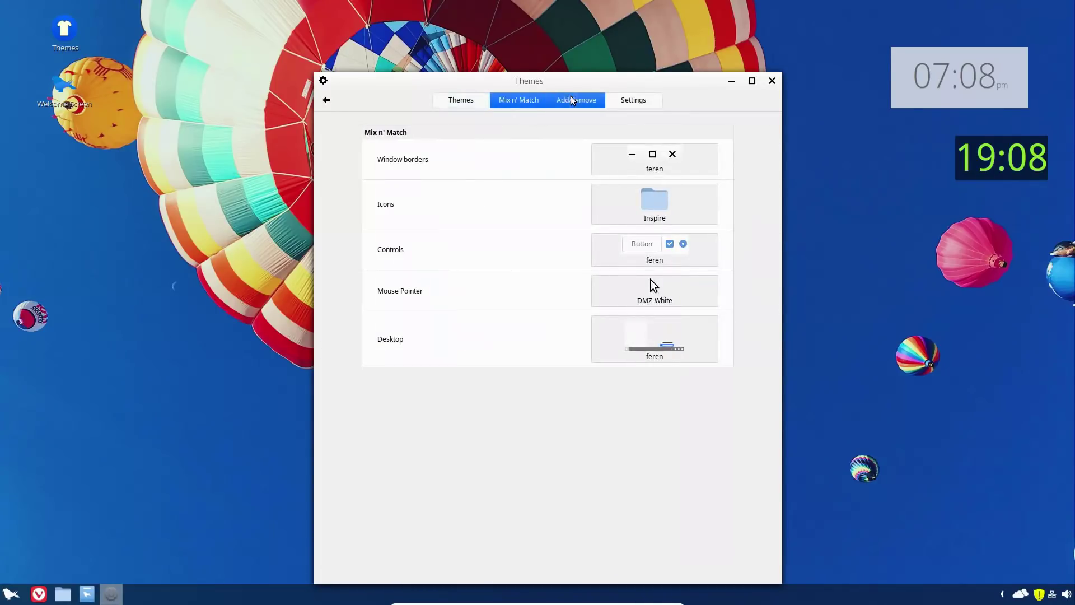
click(523, 100)
click(470, 104)
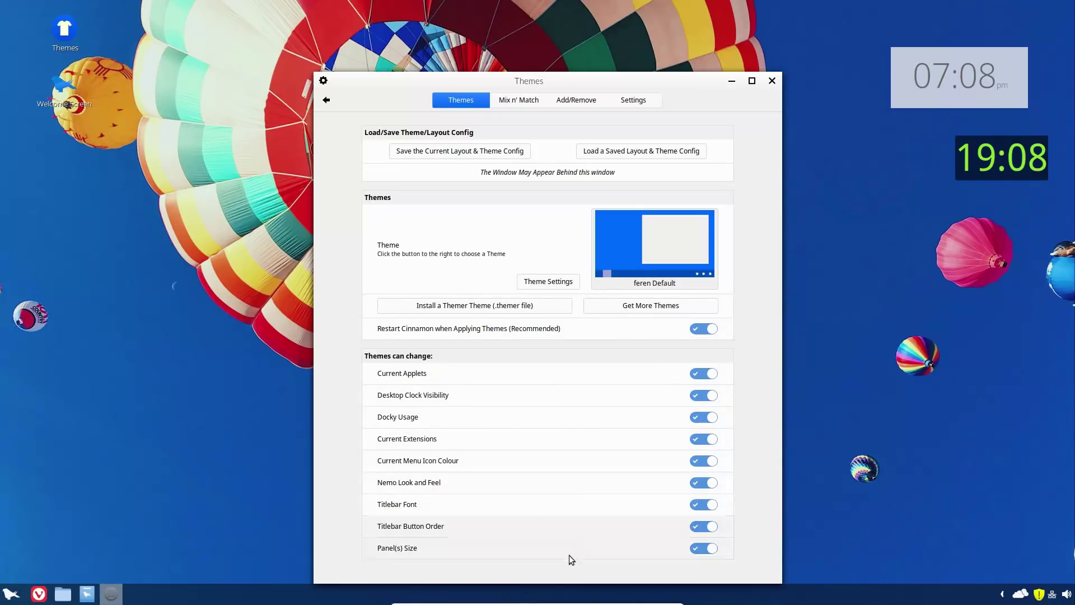
Turn the Panel(s) Size theme option on, then off, and view Mix n' Match choices.
click(703, 548)
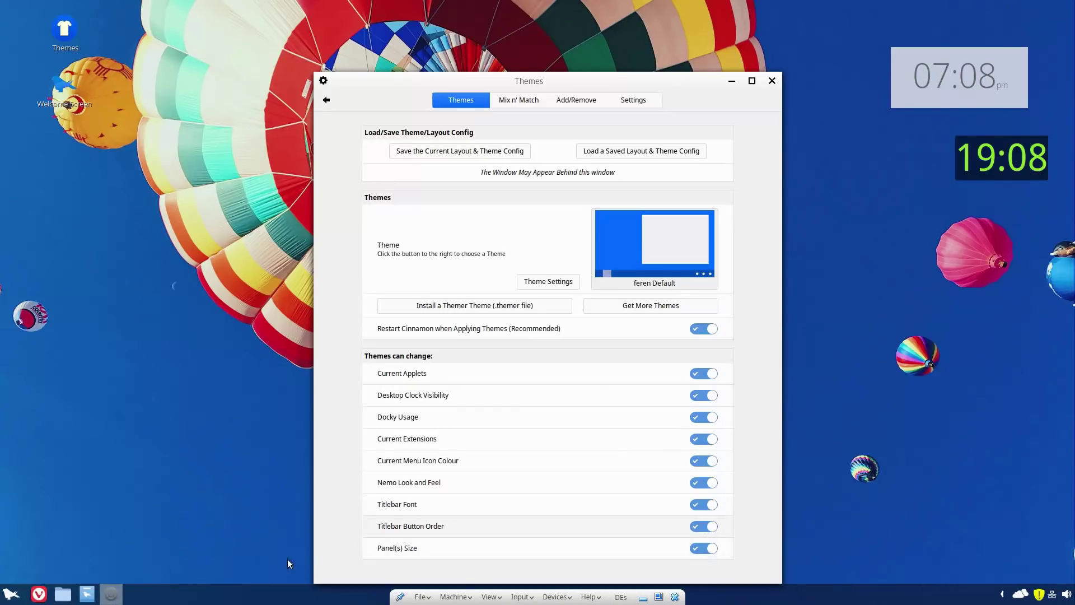
click(704, 547)
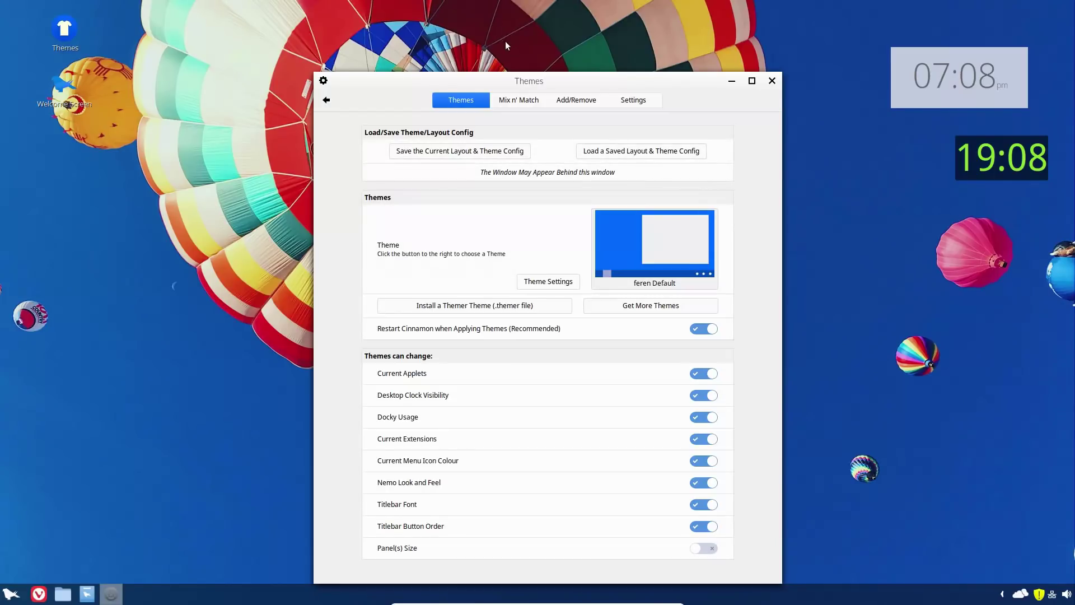
click(506, 101)
click(616, 335)
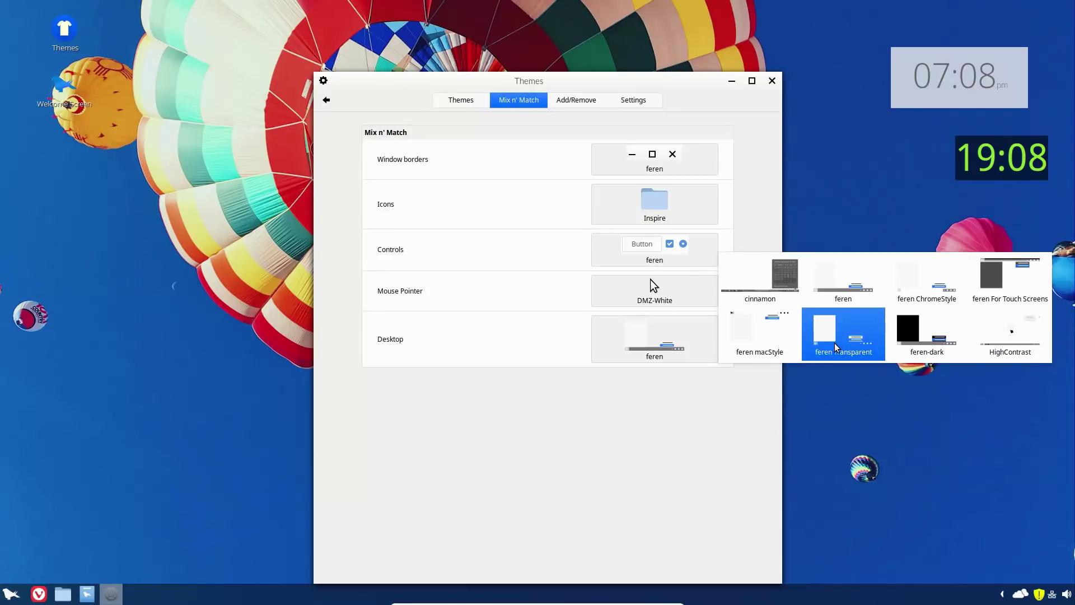
click(842, 357)
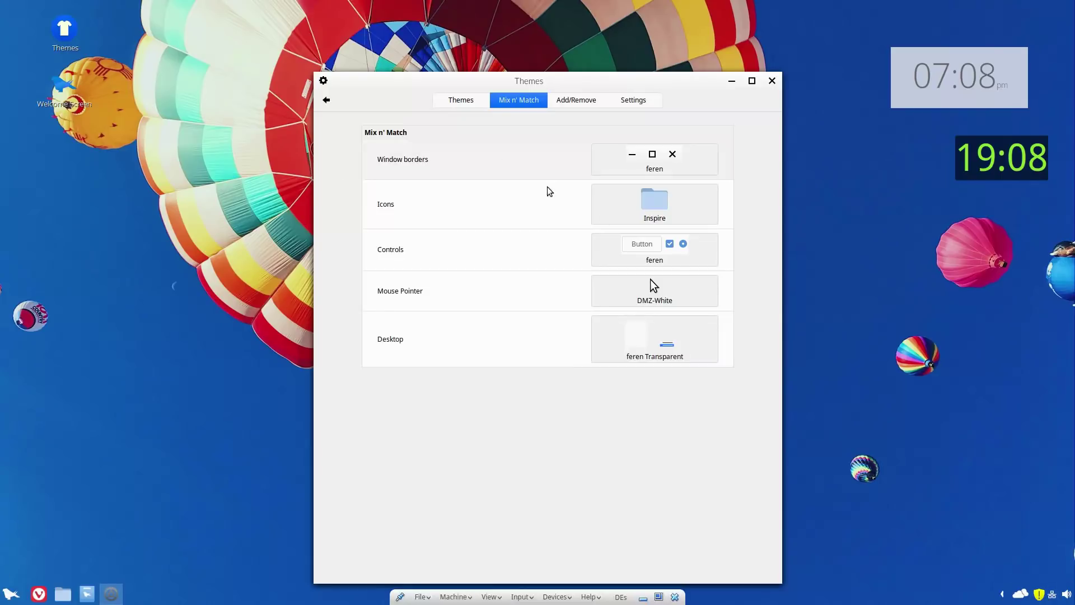
click(685, 359)
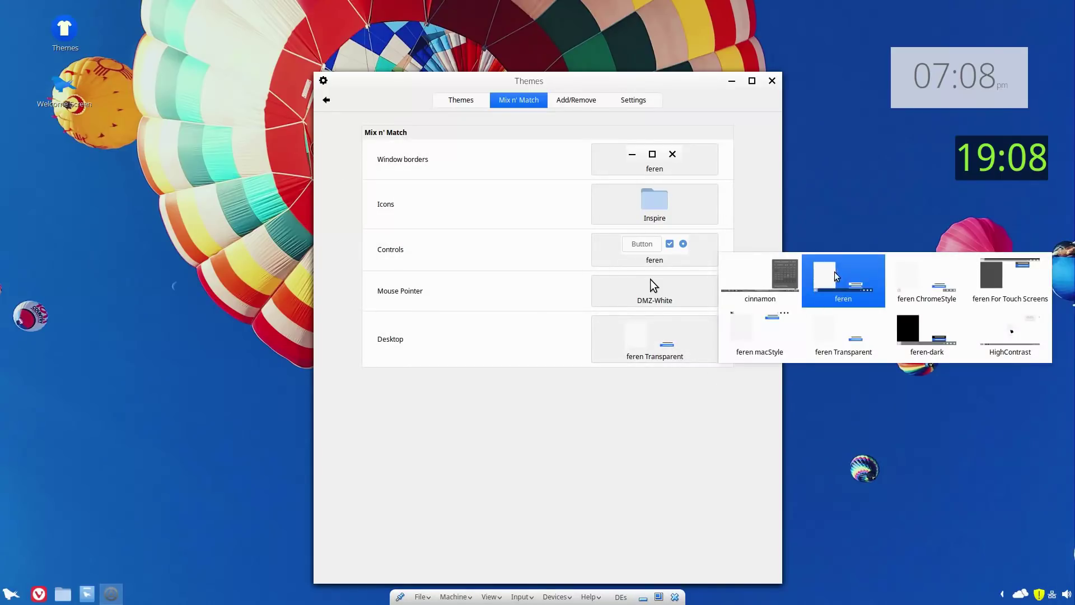
click(768, 339)
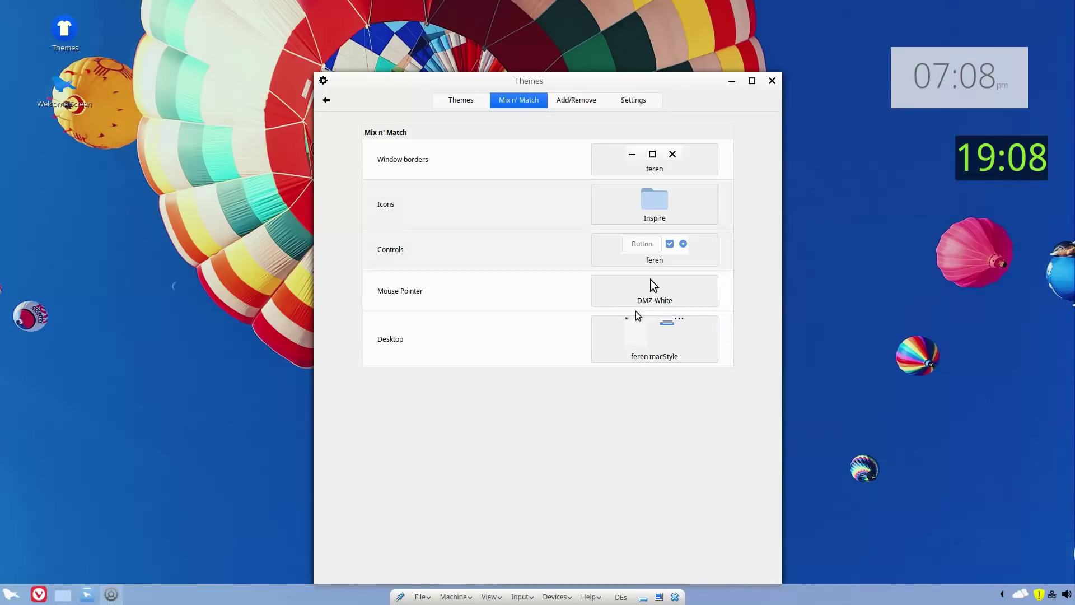
click(661, 335)
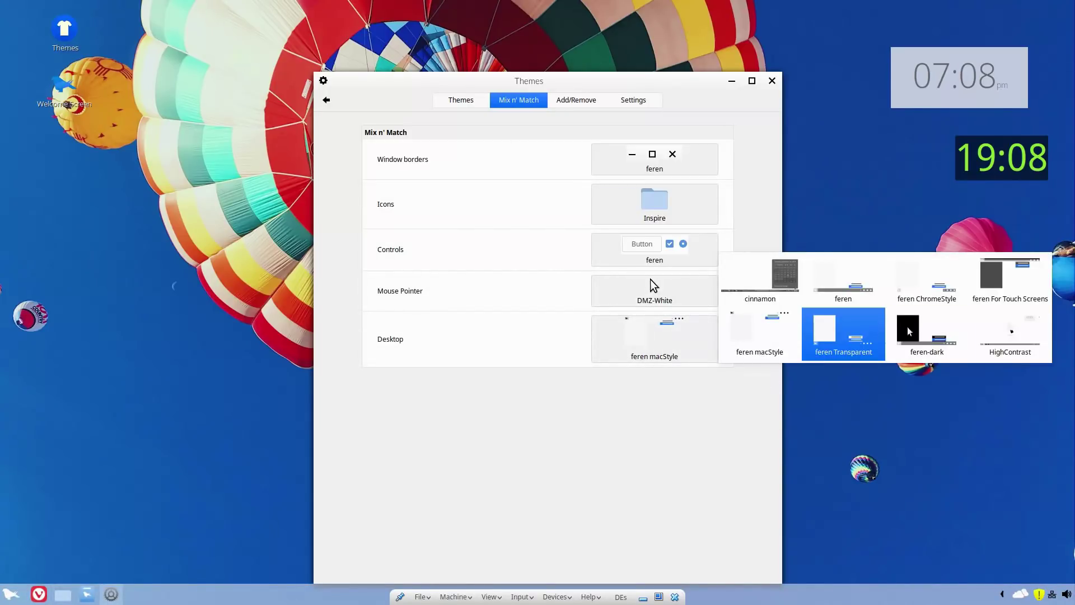
click(1001, 285)
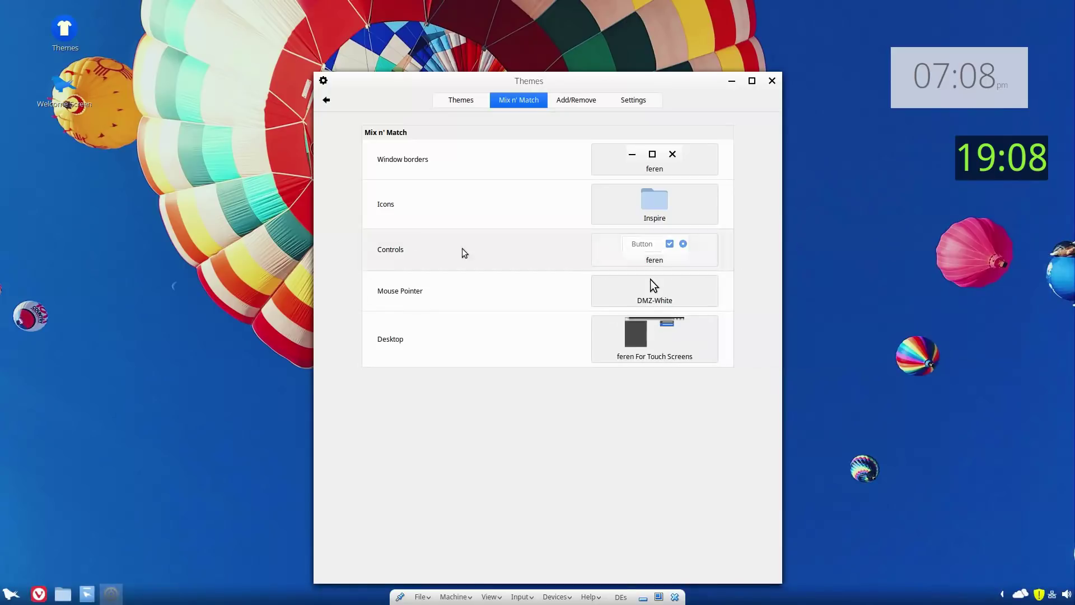
click(694, 352)
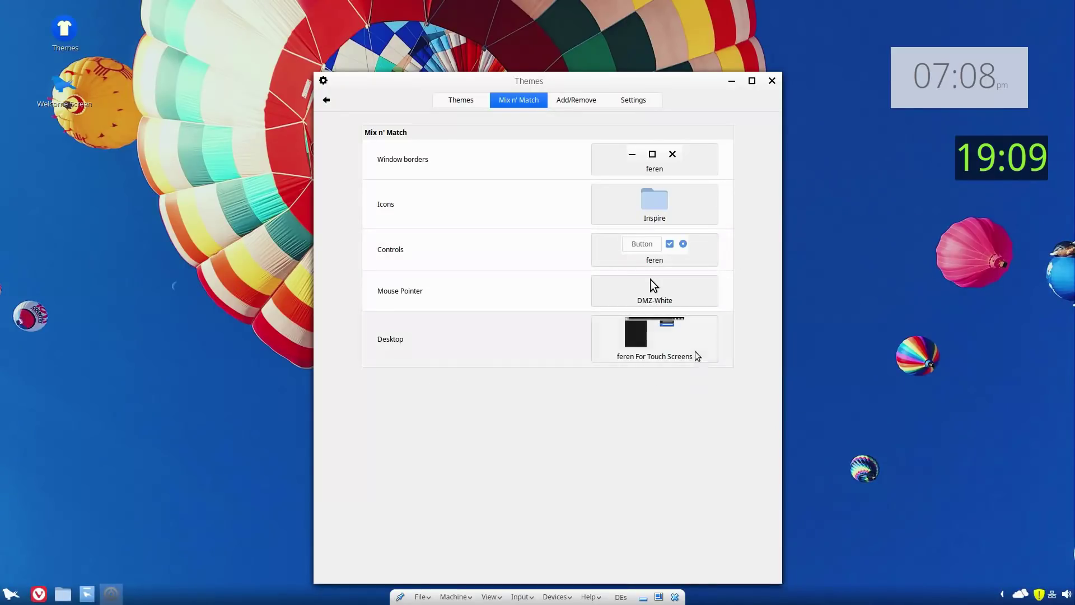
key(Right)
key(Right)
key(Right)
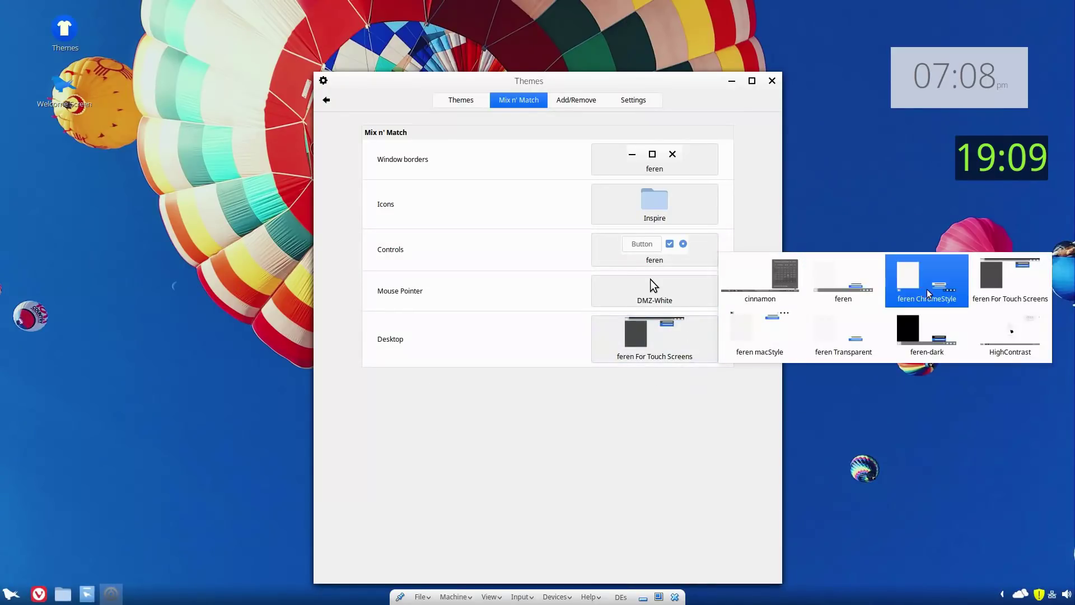
key(Return)
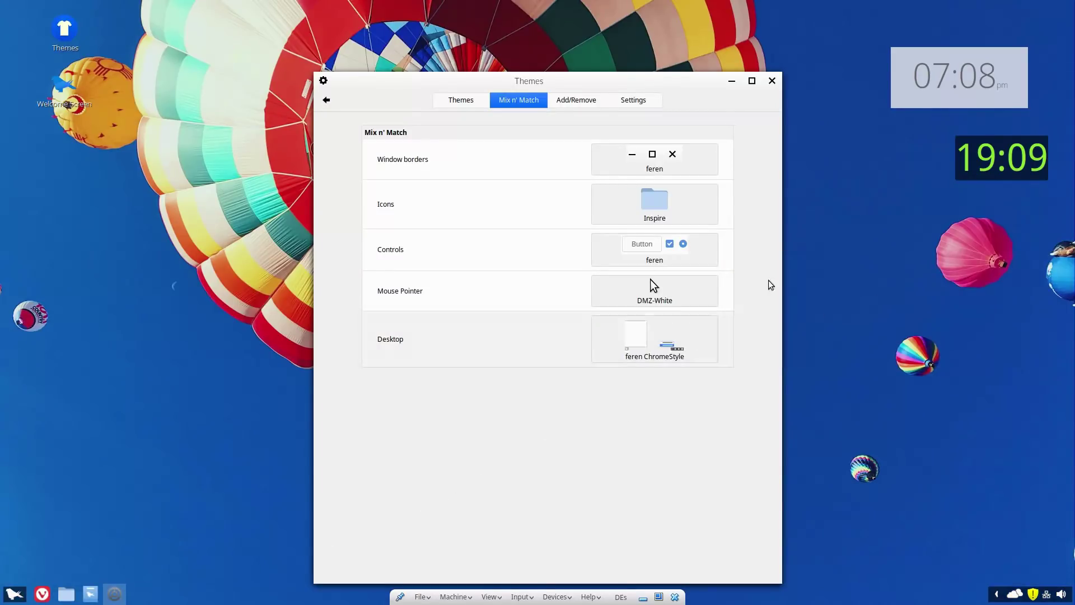
click(683, 331)
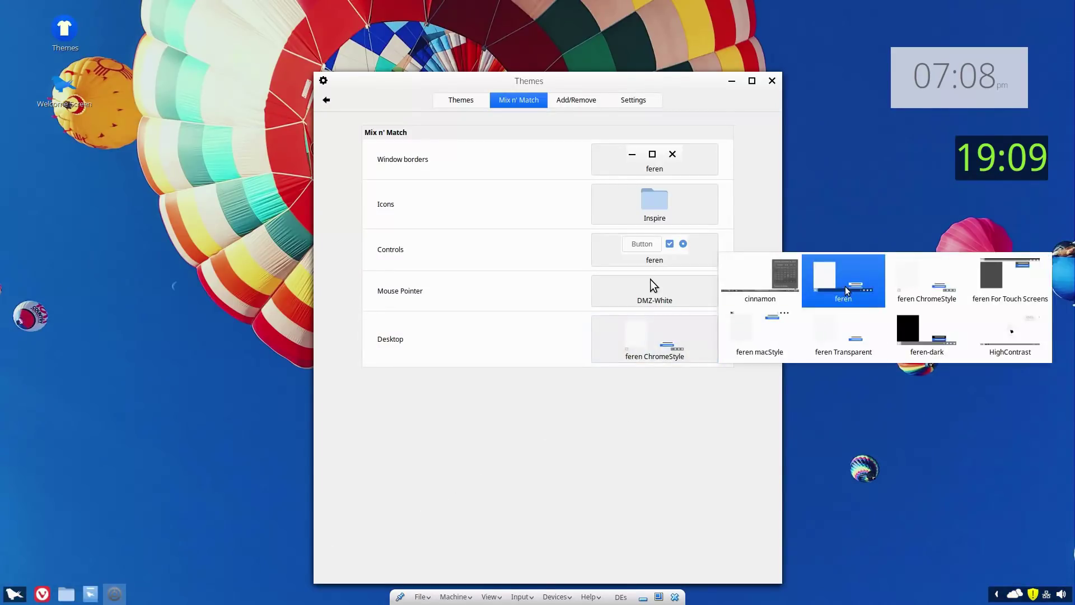
click(816, 286)
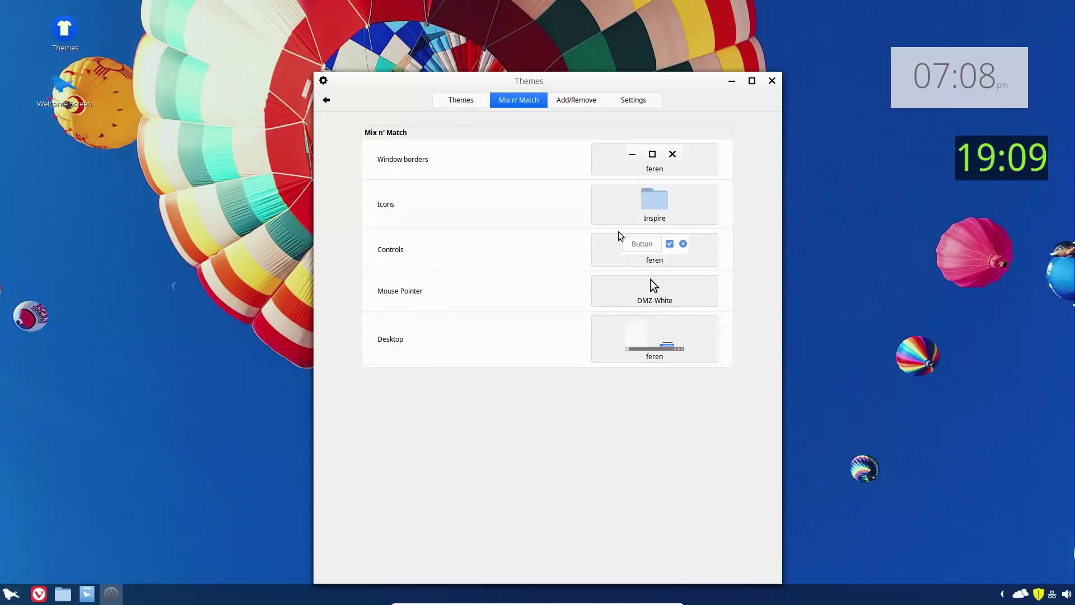
click(700, 150)
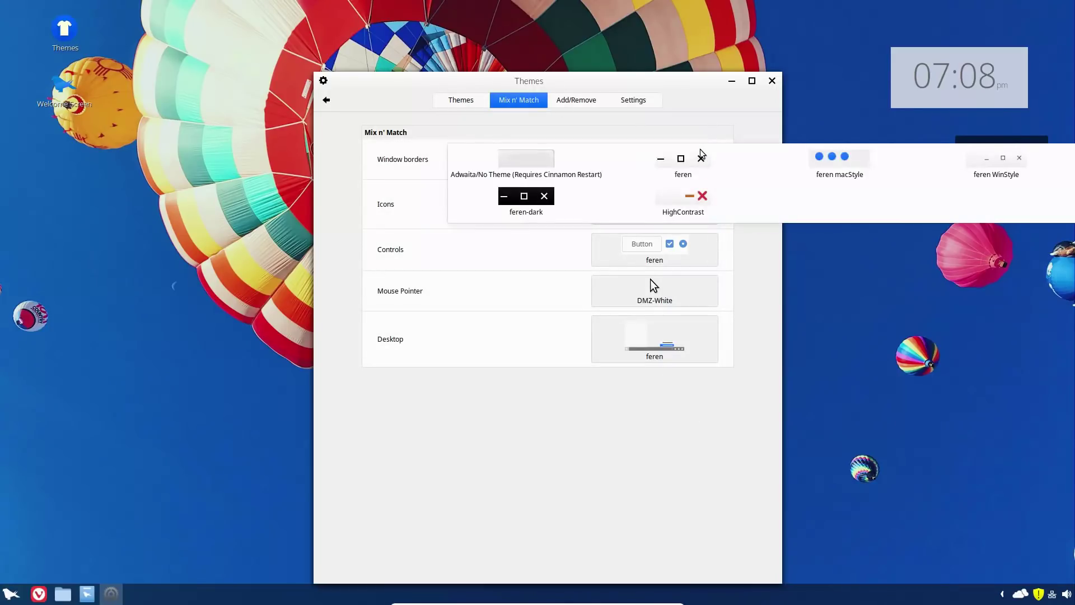
click(676, 178)
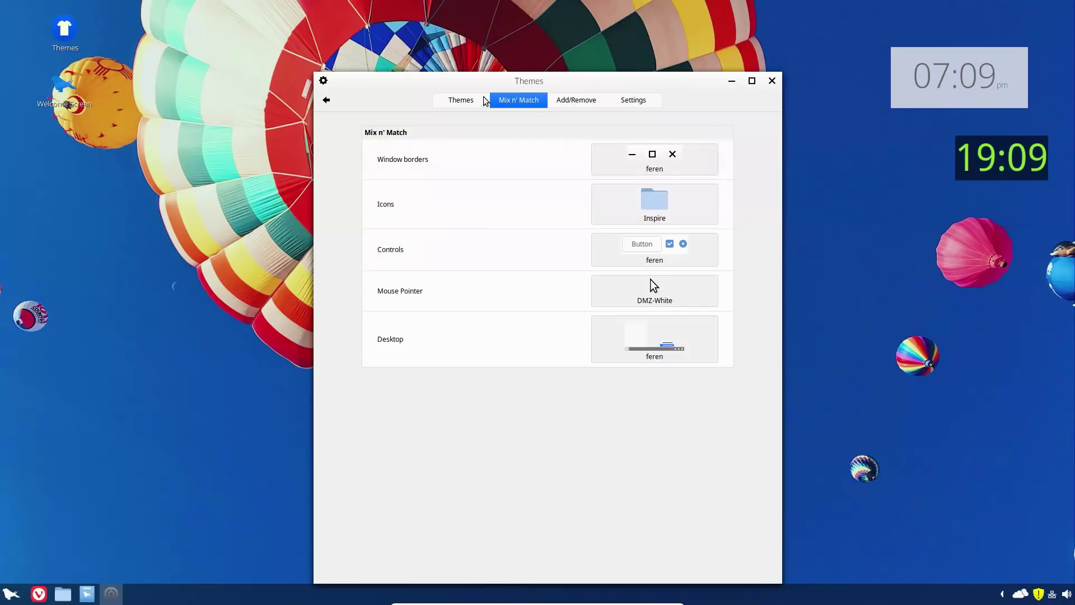
click(450, 98)
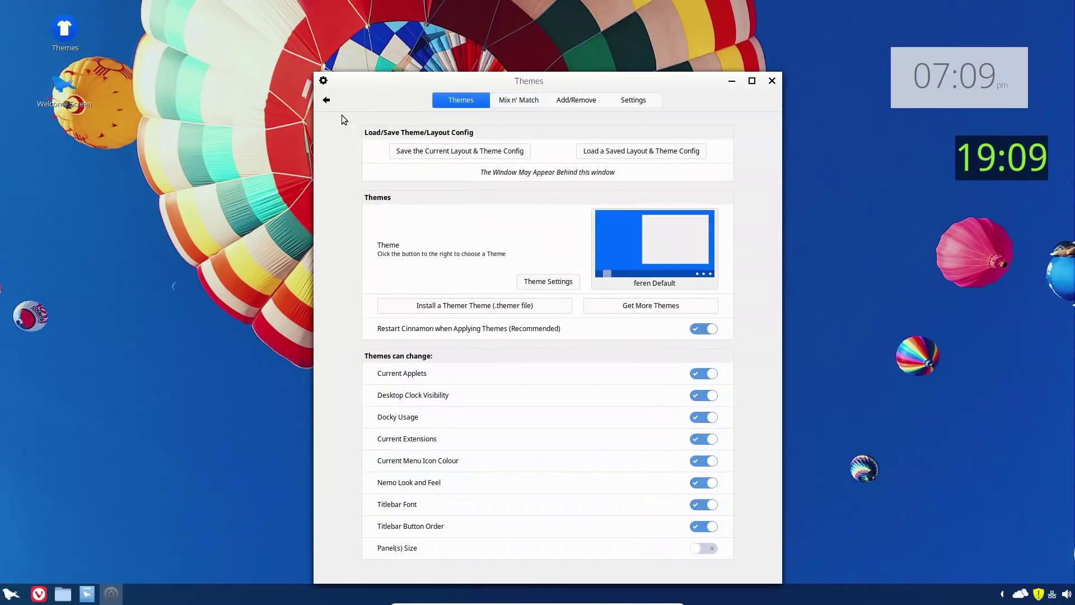
Return to the overview, scroll through the Startup Applications entries, and go back again.
click(325, 100)
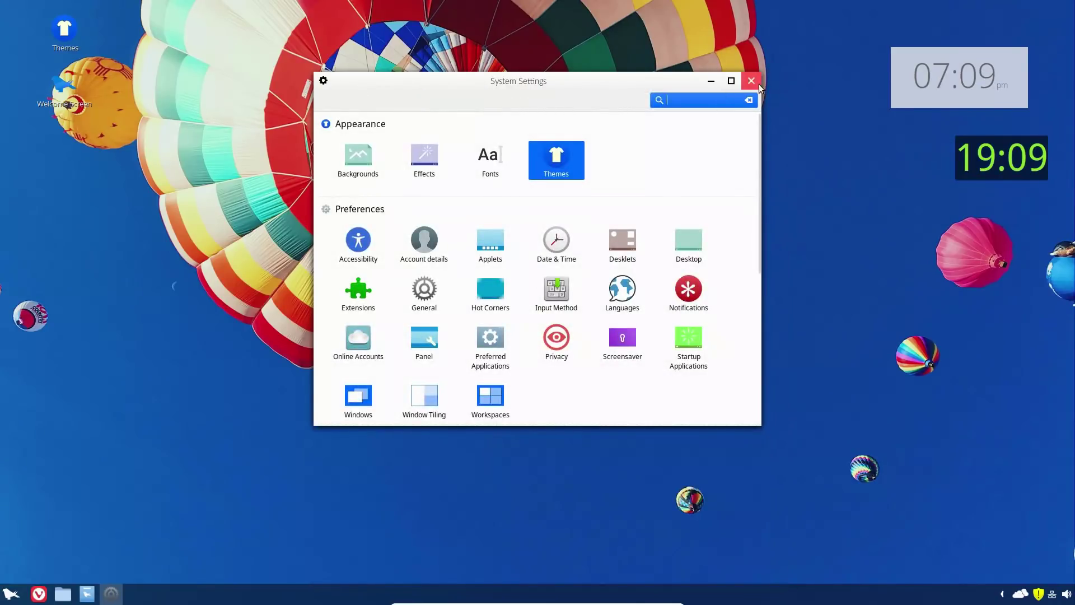
click(694, 353)
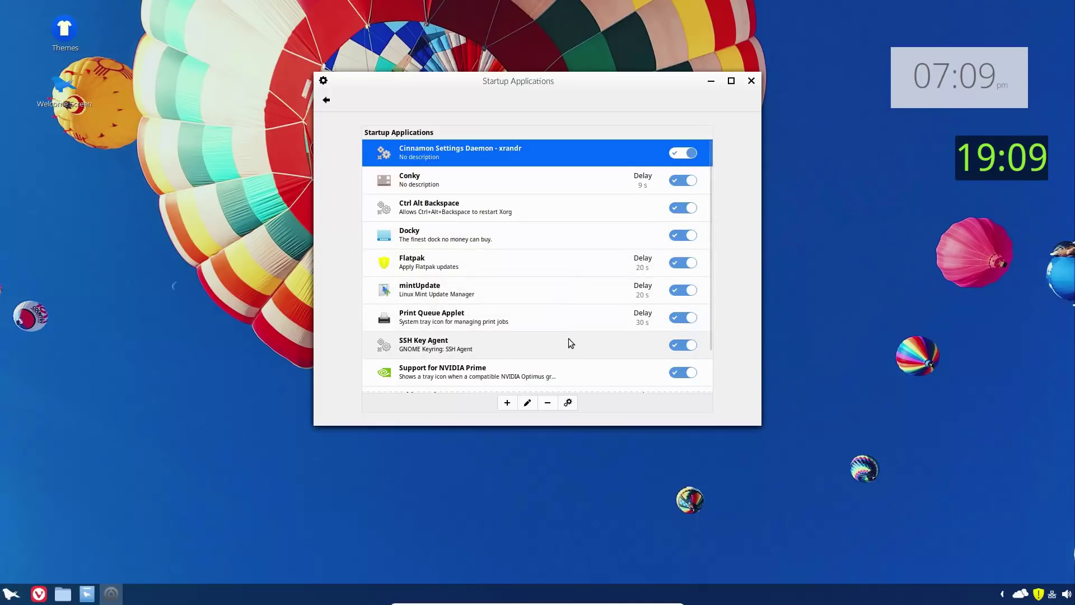
scroll(568, 338, down, 1)
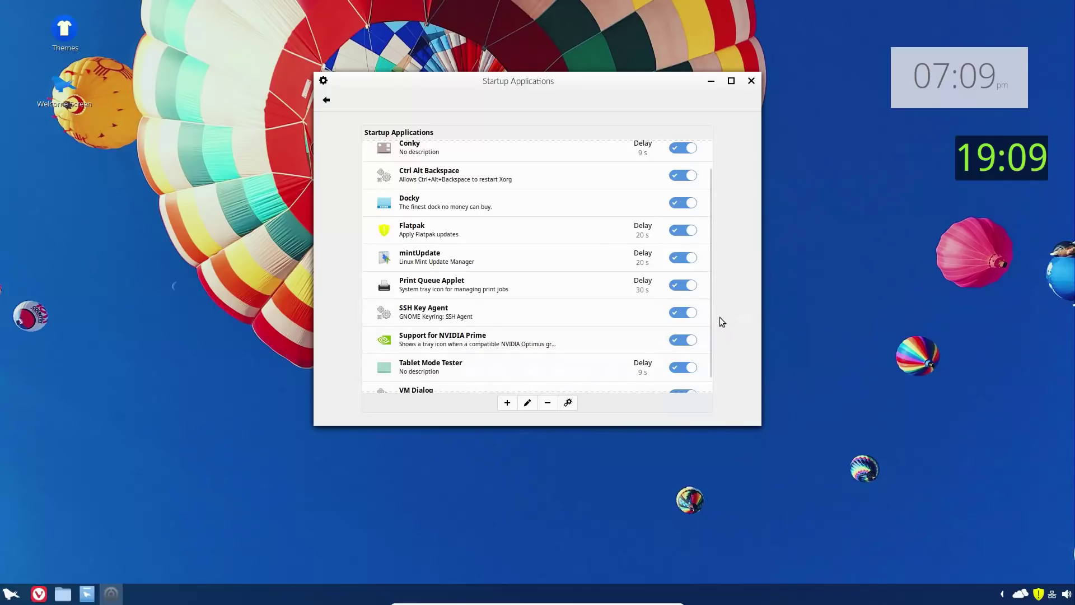
scroll(708, 329, down, 1)
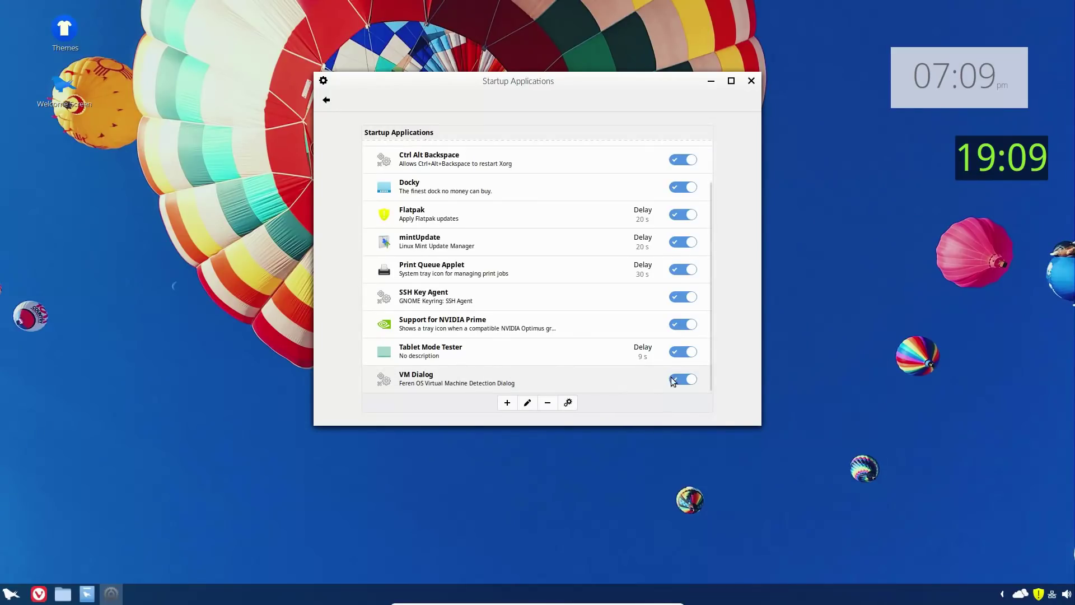
scroll(710, 364, up, 2)
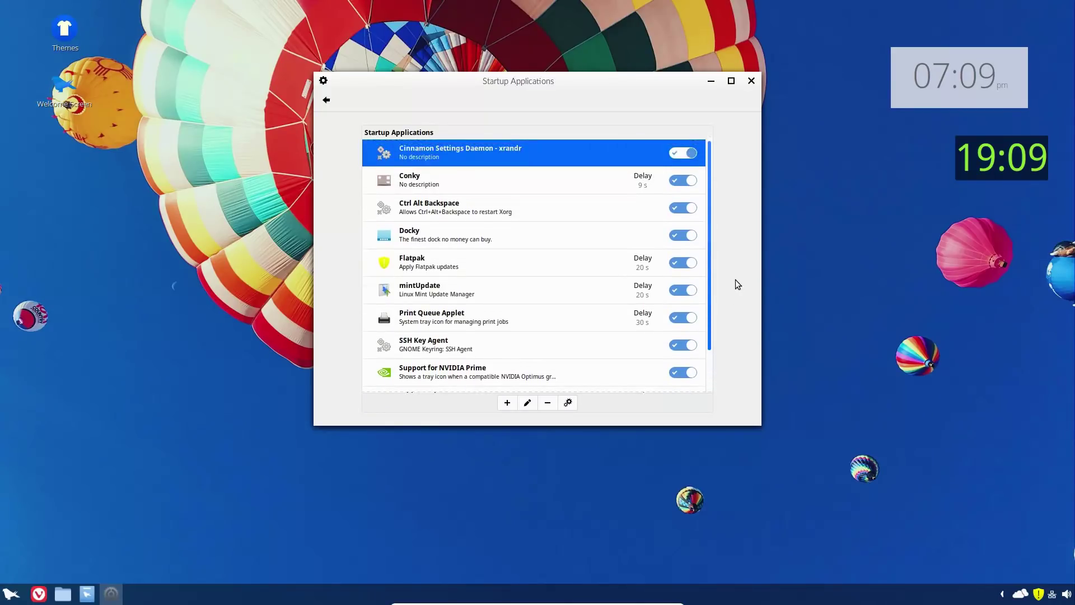
click(327, 101)
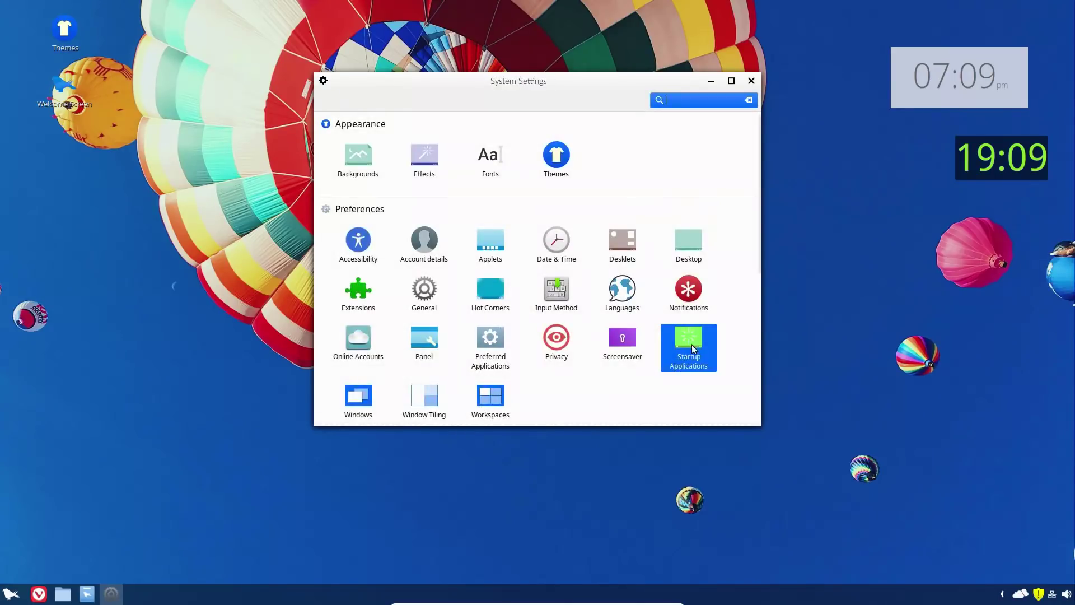
click(557, 338)
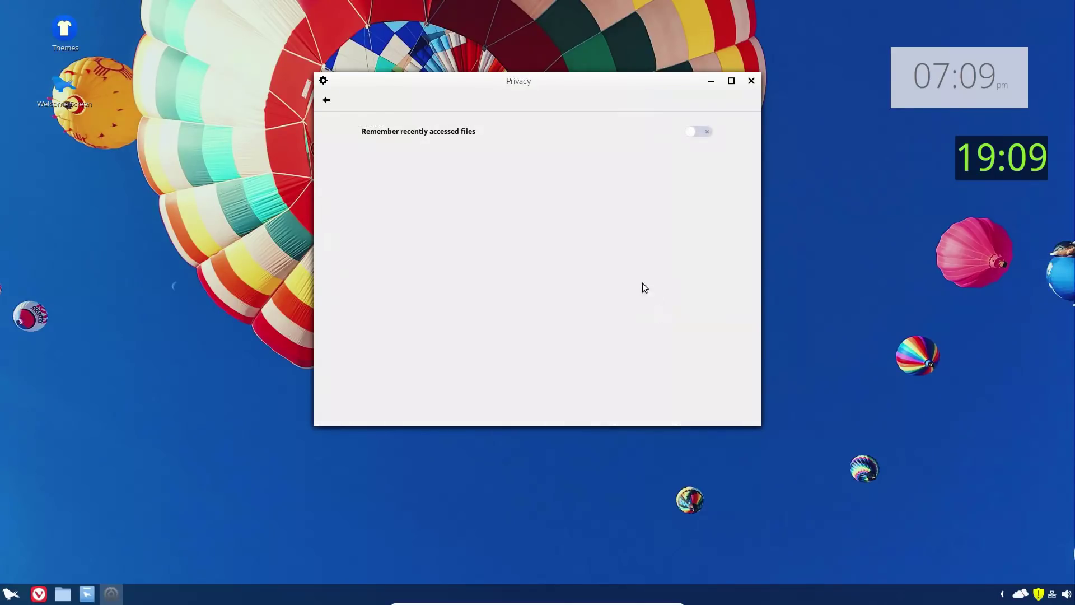
click(325, 101)
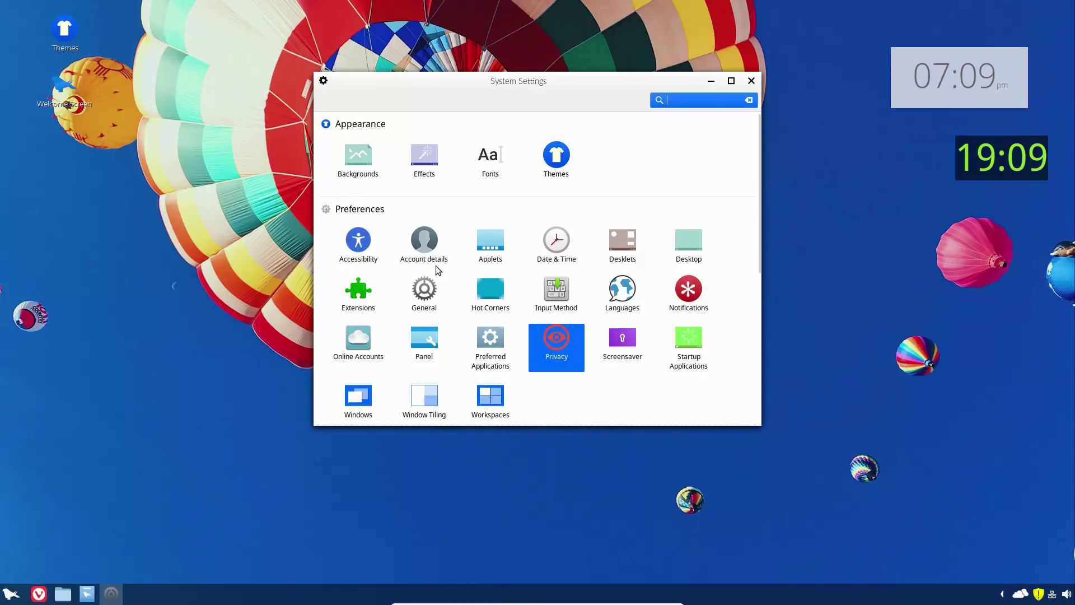
click(423, 299)
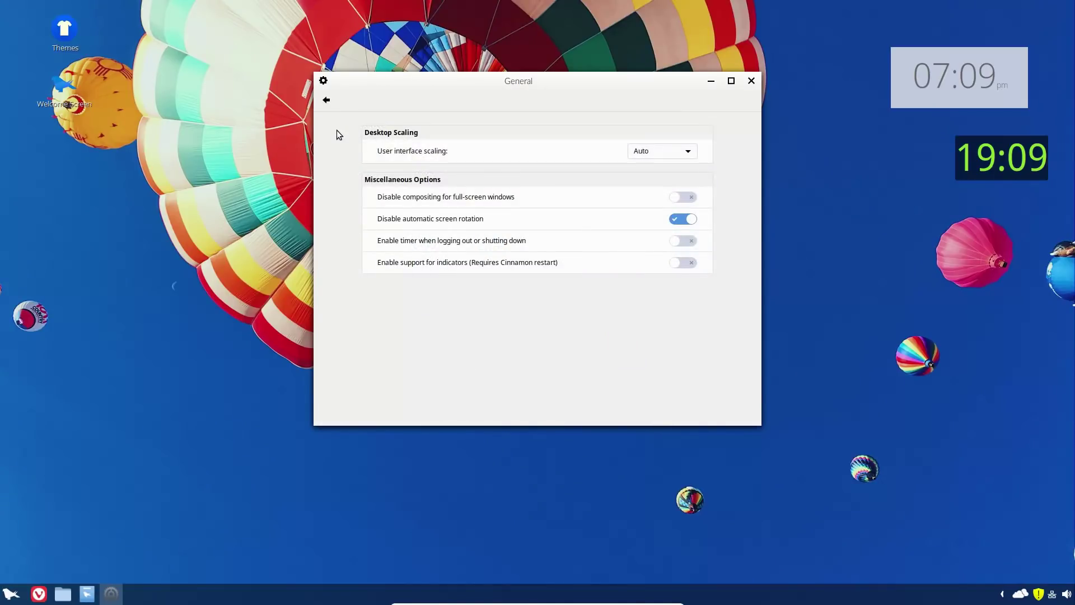
click(326, 100)
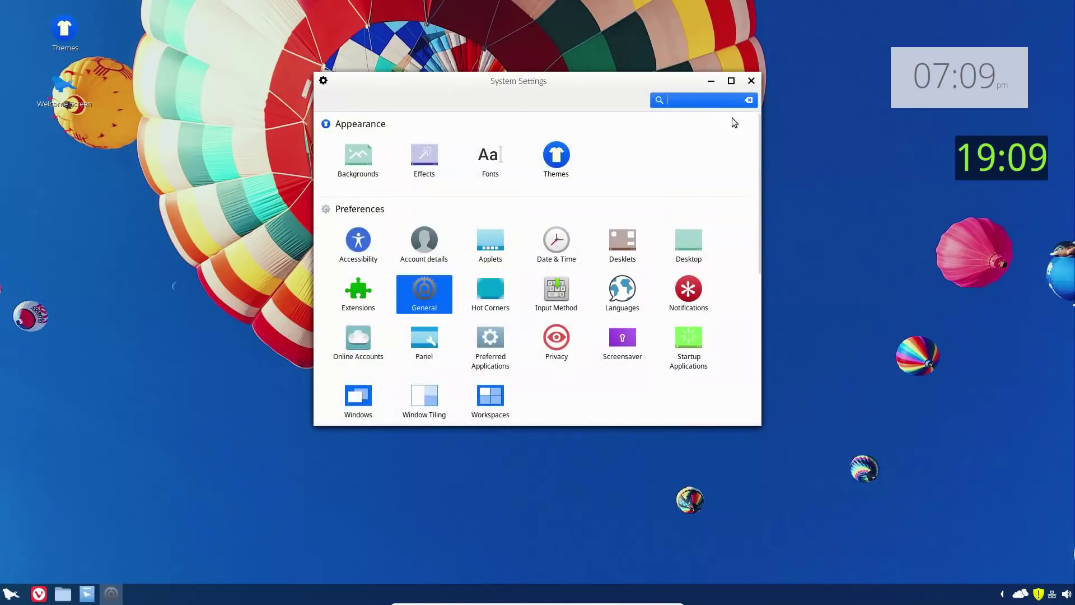
click(753, 81)
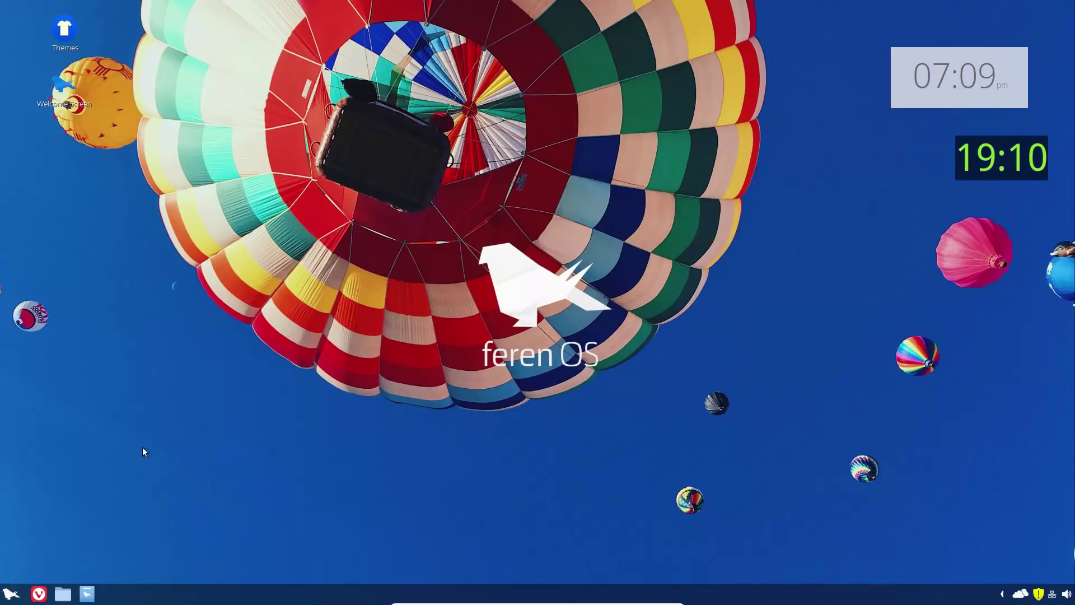